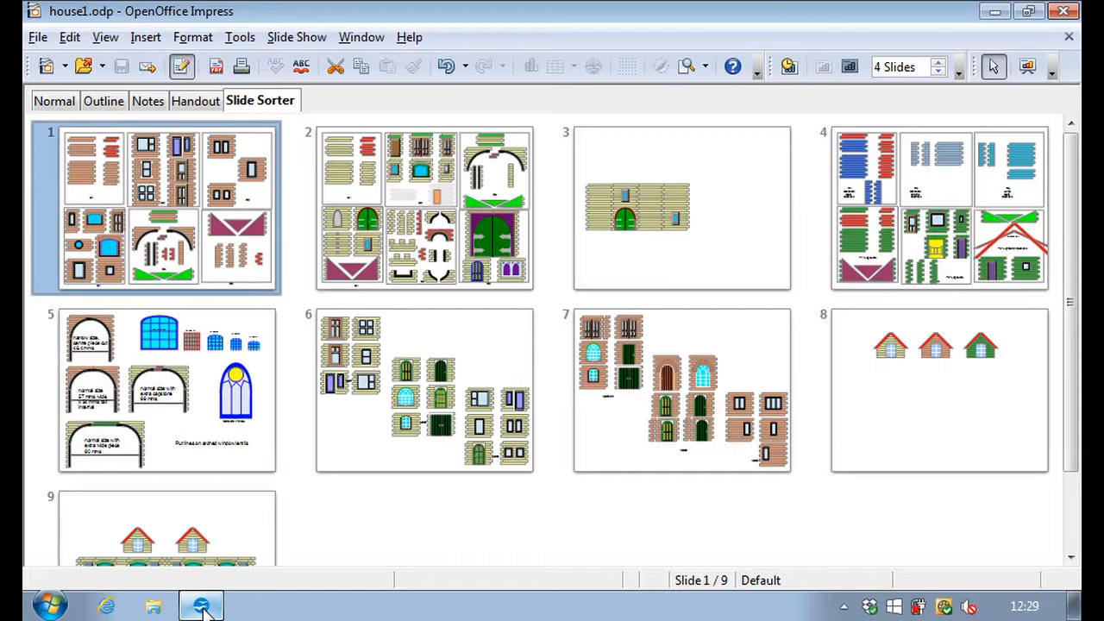
Step: Open slide 3 for editing and group all the yellow wall pieces, door and windows into one object
left_click(679, 274)
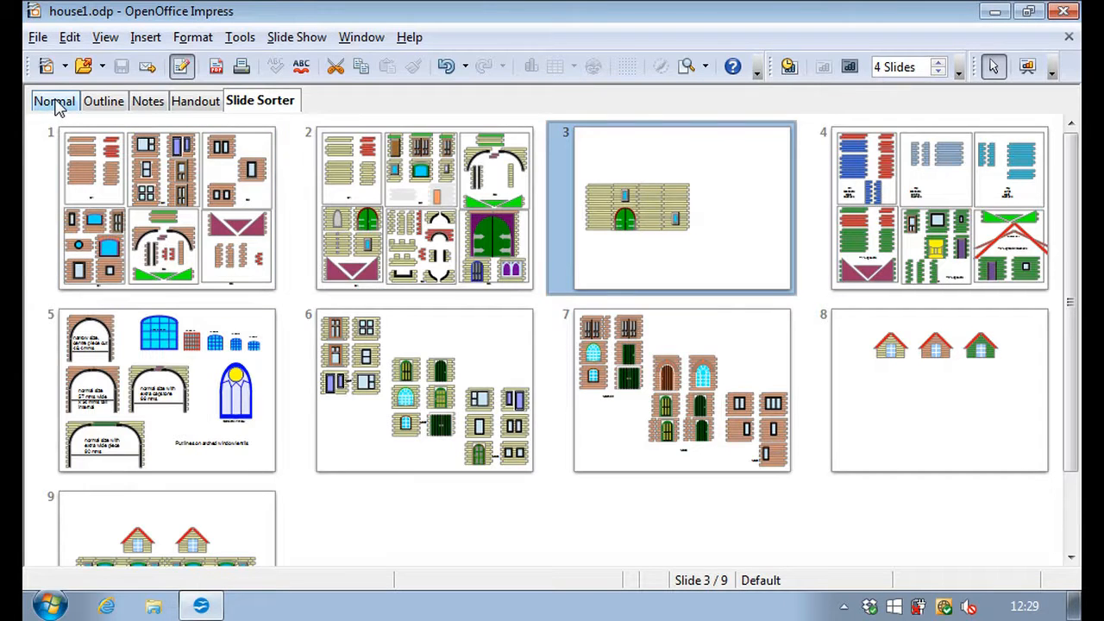
left_click(54, 102)
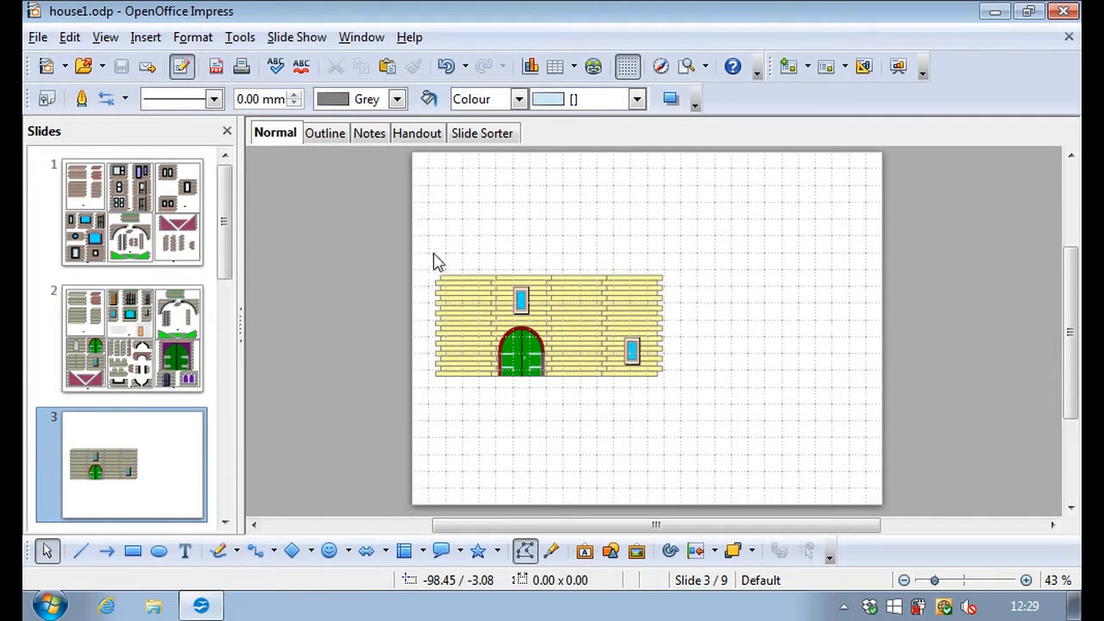
left_click_drag(423, 240, 709, 414)
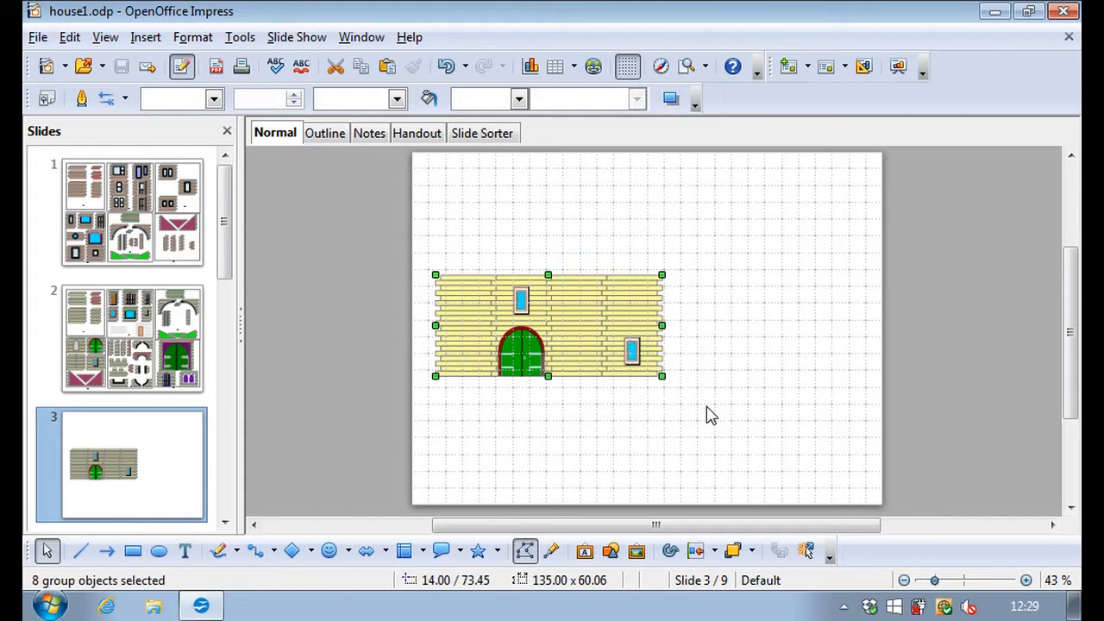
right_click(596, 325)
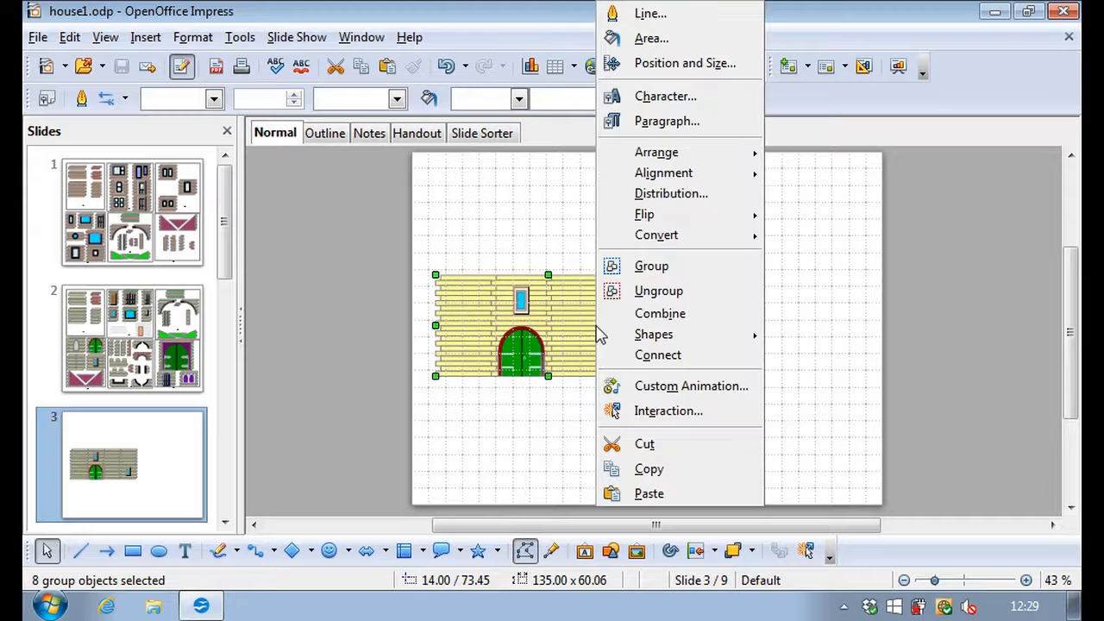
left_click(643, 268)
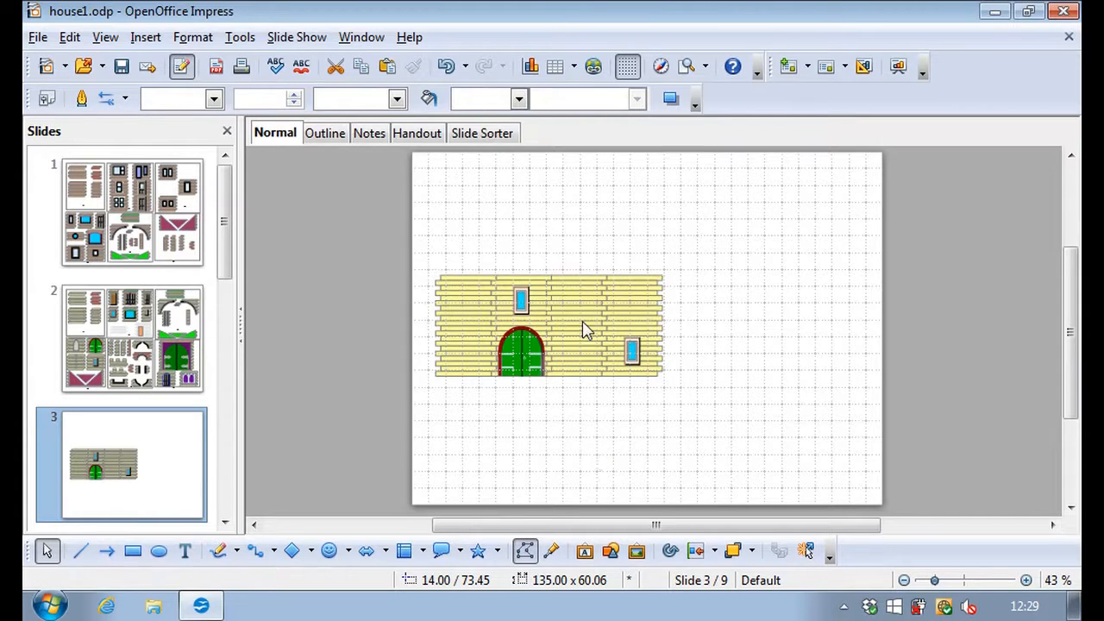
Step: Move the grouped wall to the middle of the slide, keeping its assembled form, and save the presentation
left_click_drag(580, 318, 770, 219)
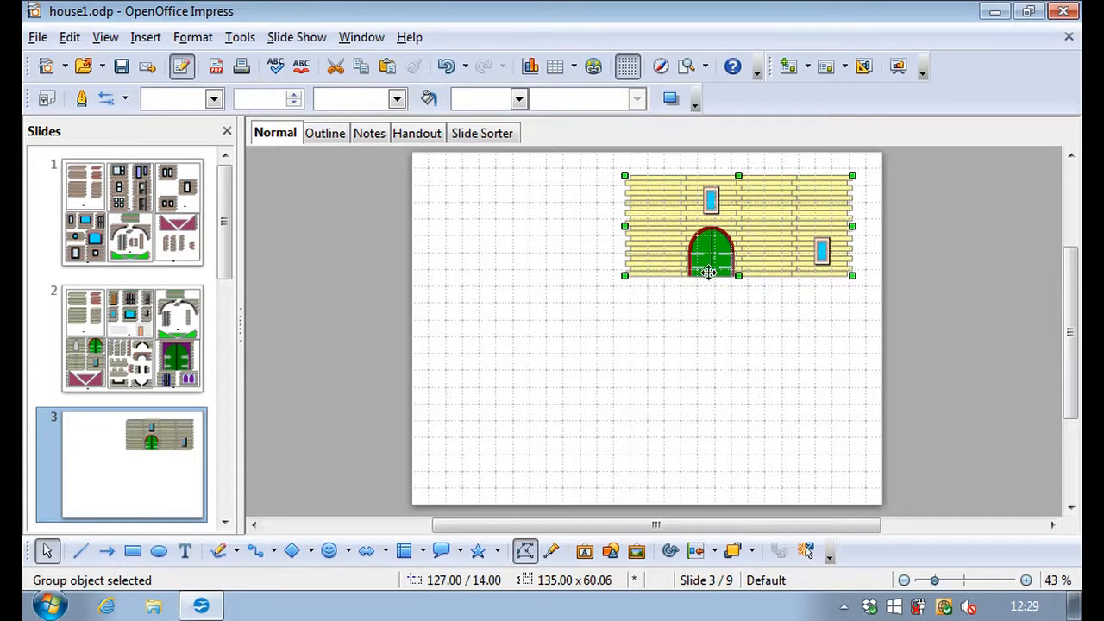
left_click(446, 67)
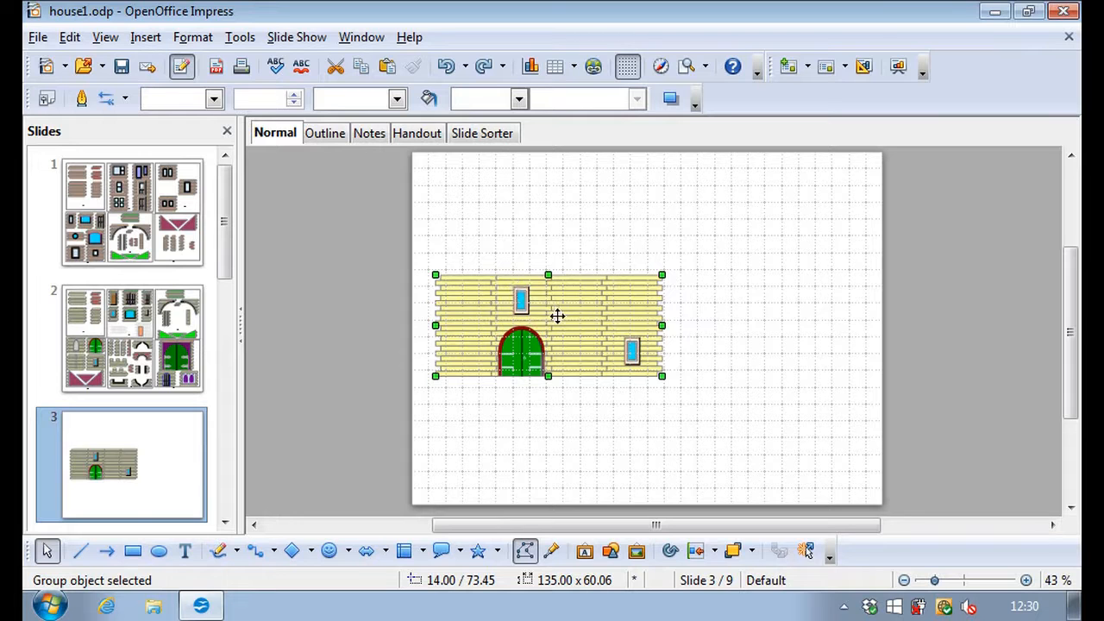
left_click_drag(557, 313, 664, 305)
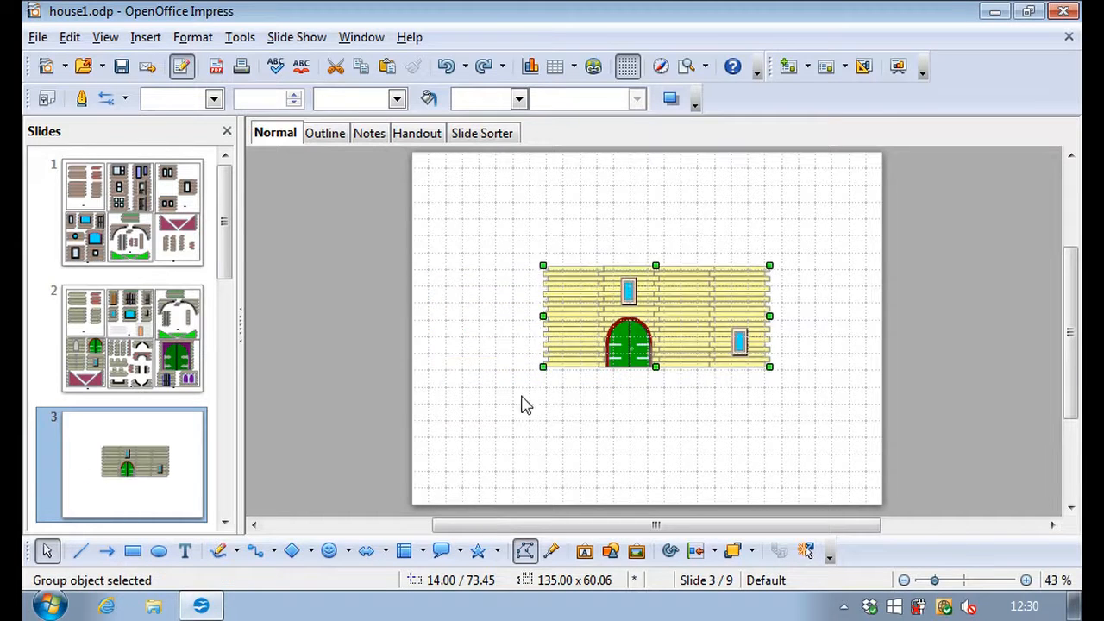
left_click(473, 424)
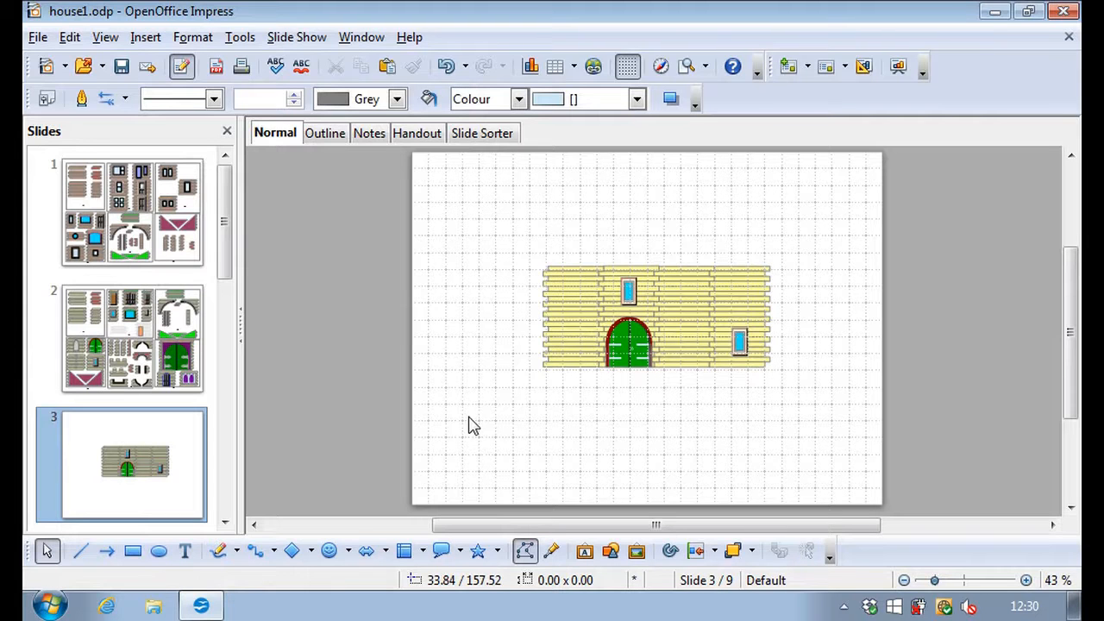
left_click(121, 67)
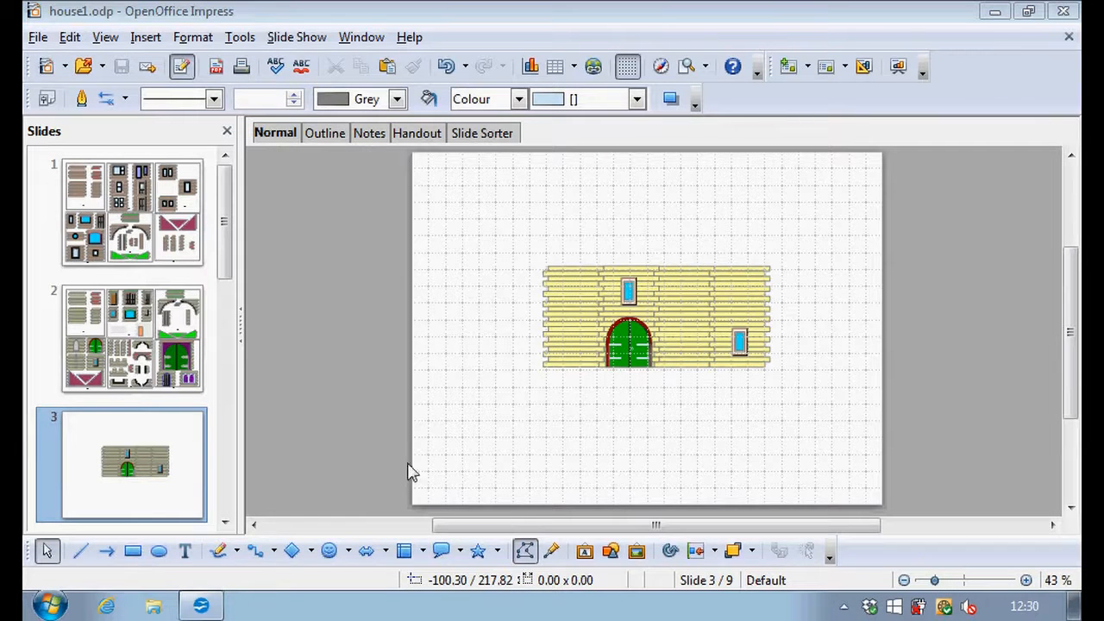
Step: Insert a new blank slide in the slide sorter and move it to third place, just before the assembled wall slide
left_click(490, 136)
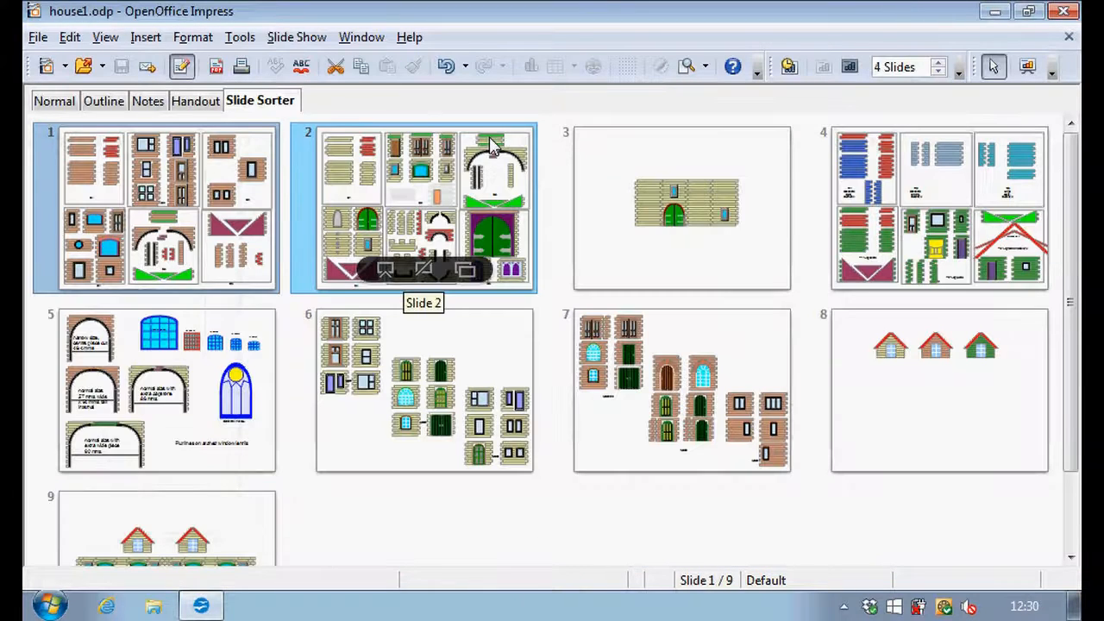
left_click(146, 42)
left_click(155, 62)
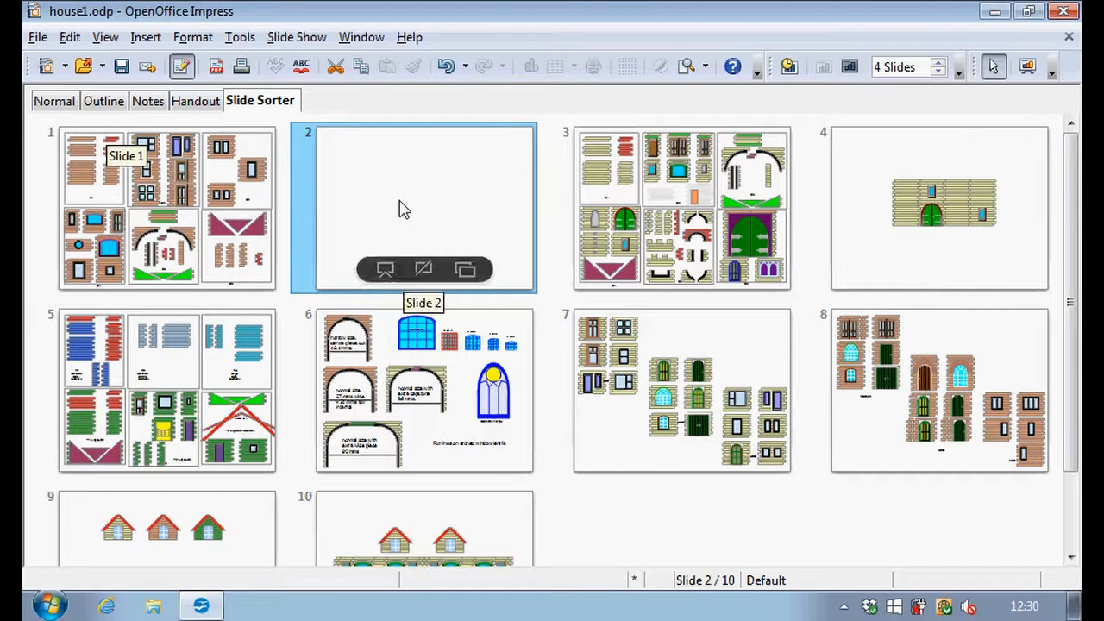
left_click(762, 221)
left_click_drag(763, 221, 823, 229)
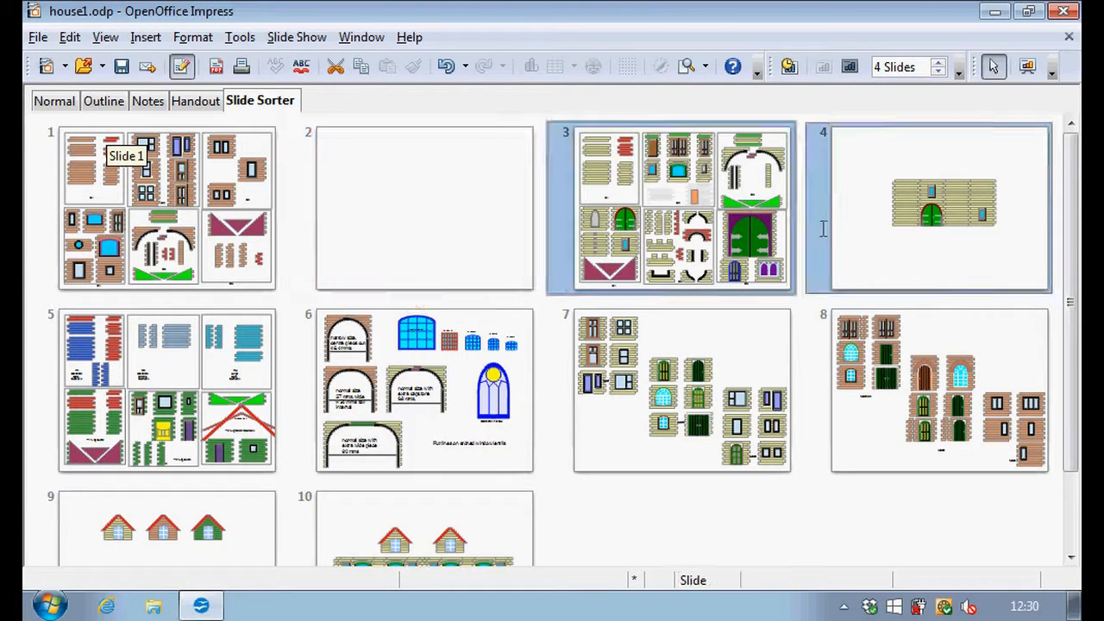
left_click_drag(411, 185, 808, 207)
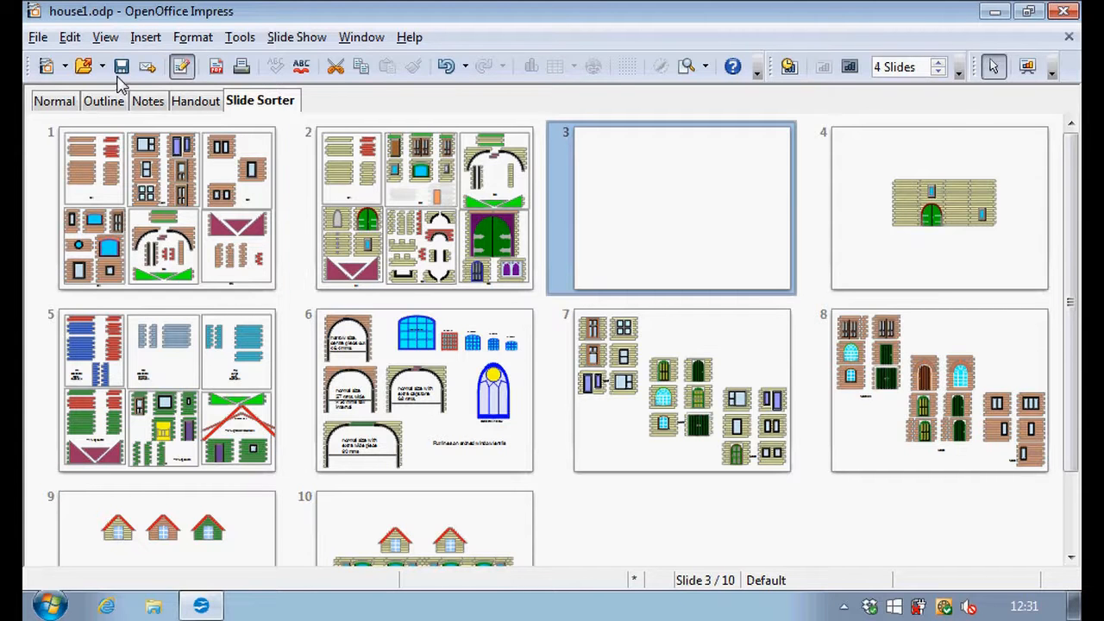
Step: Open the new slide 3 for editing and delete its text and title placeholders
left_click(52, 103)
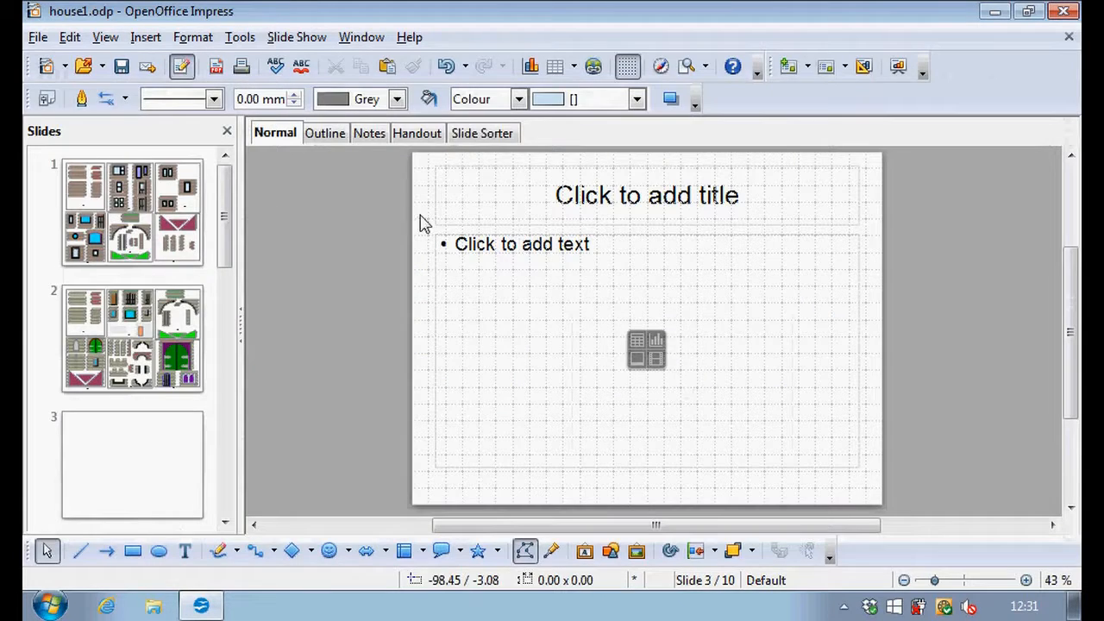
left_click(437, 266)
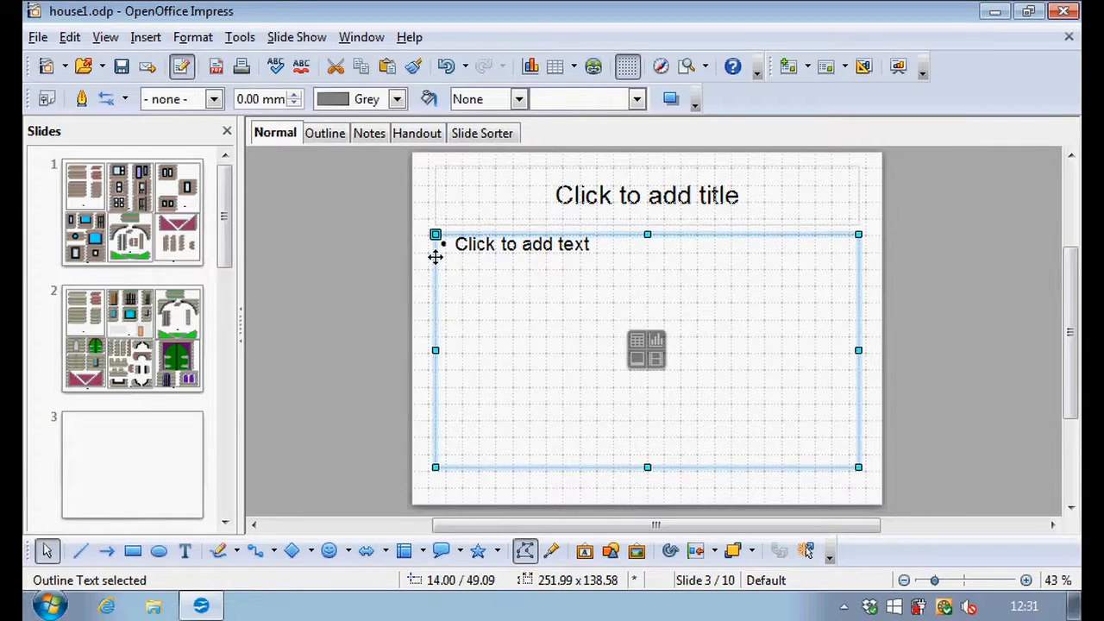
key("Delete")
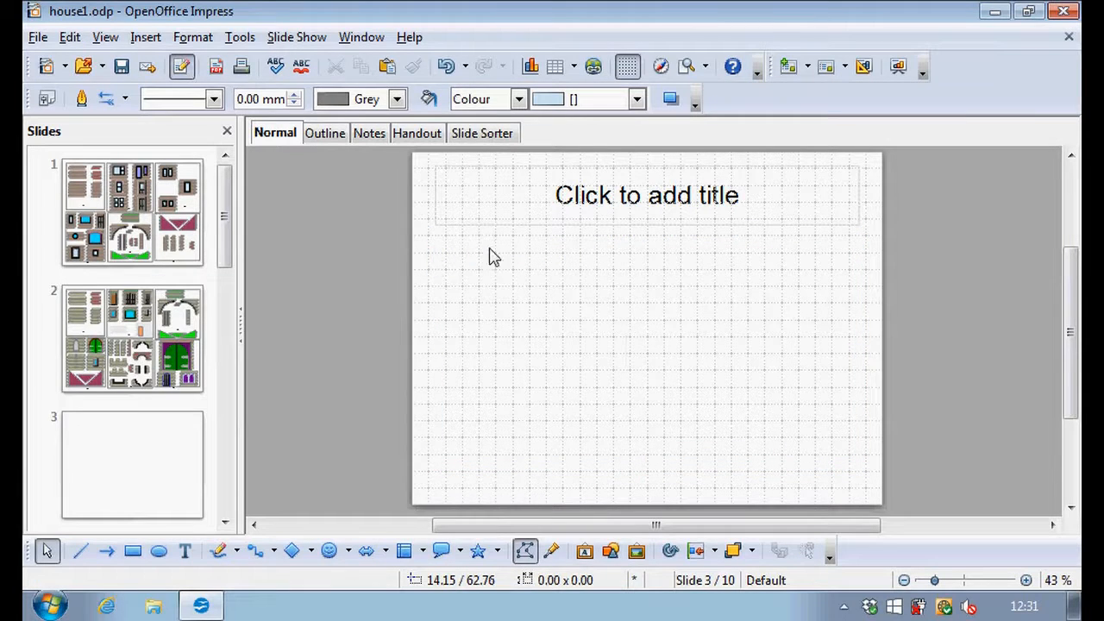
left_click(436, 205)
key("Delete")
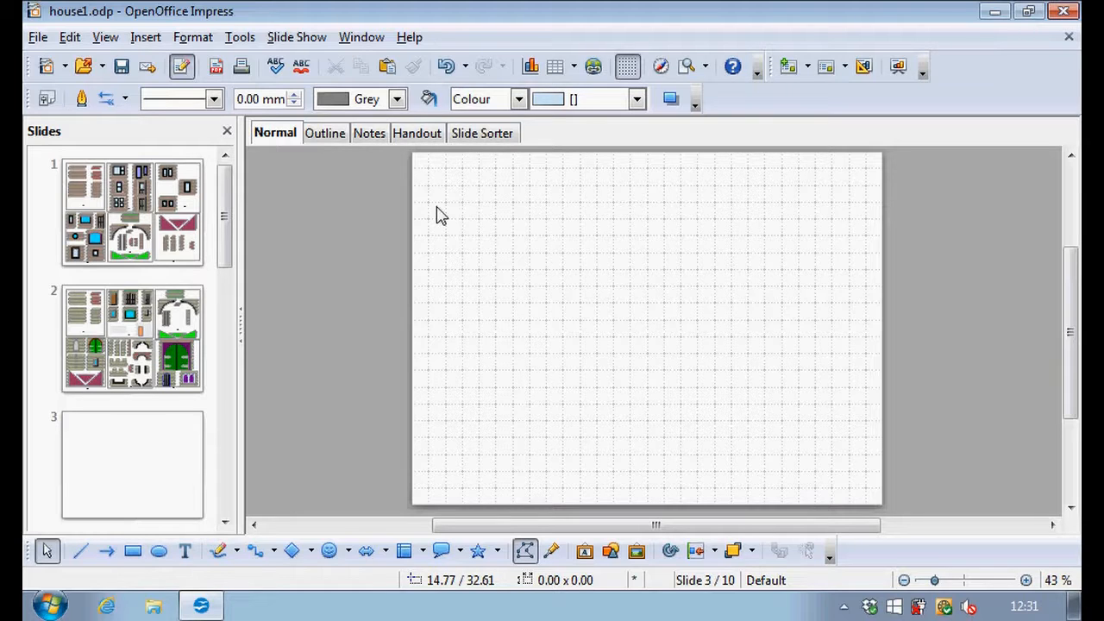
Step: Copy the maroon gable with yellow wall boards from slide 2 onto slide 3 and place it in the upper middle
left_click(147, 307)
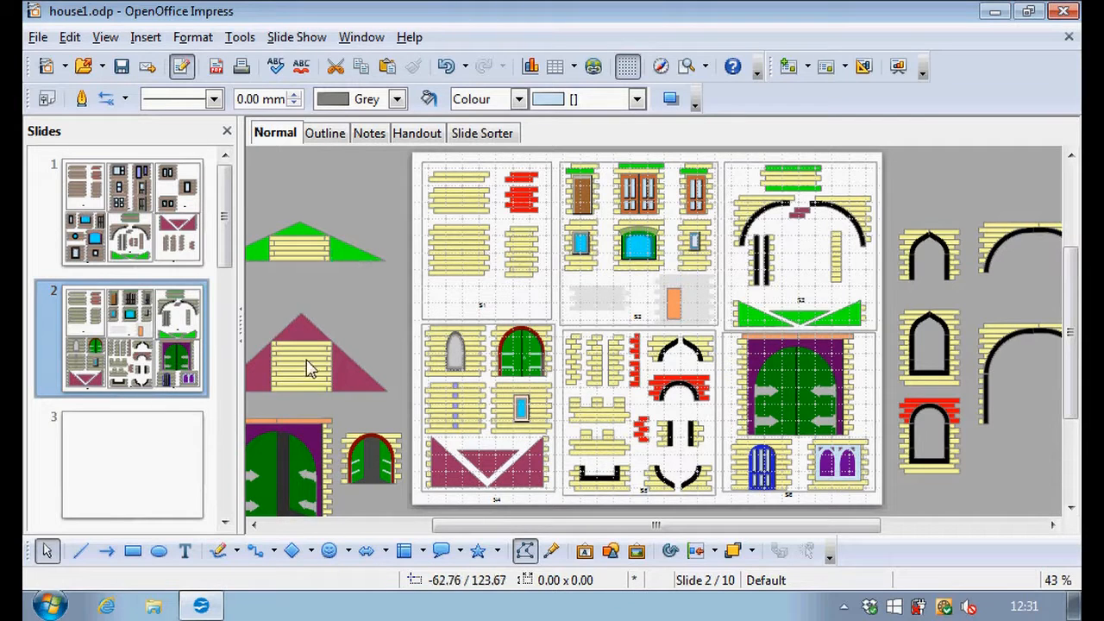
left_click(338, 365)
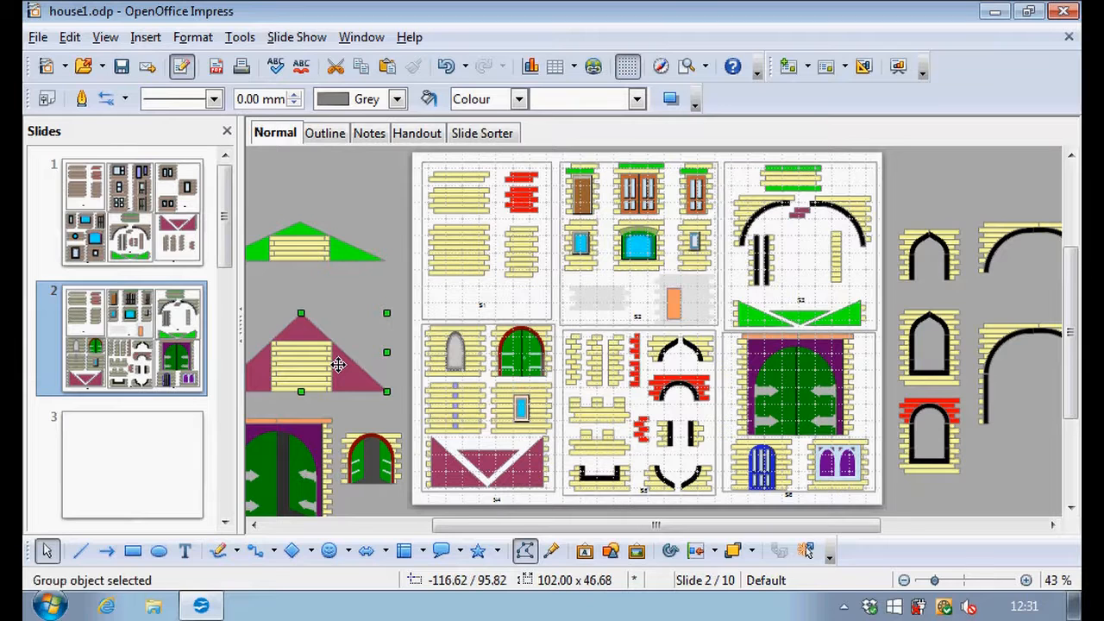
right_click(338, 365)
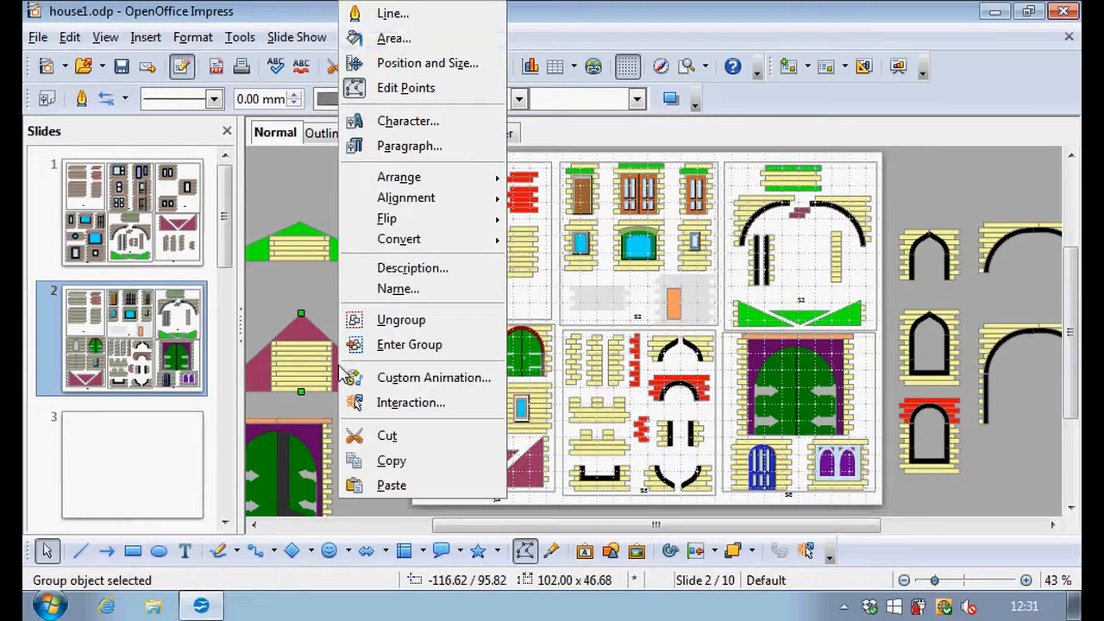
left_click(392, 461)
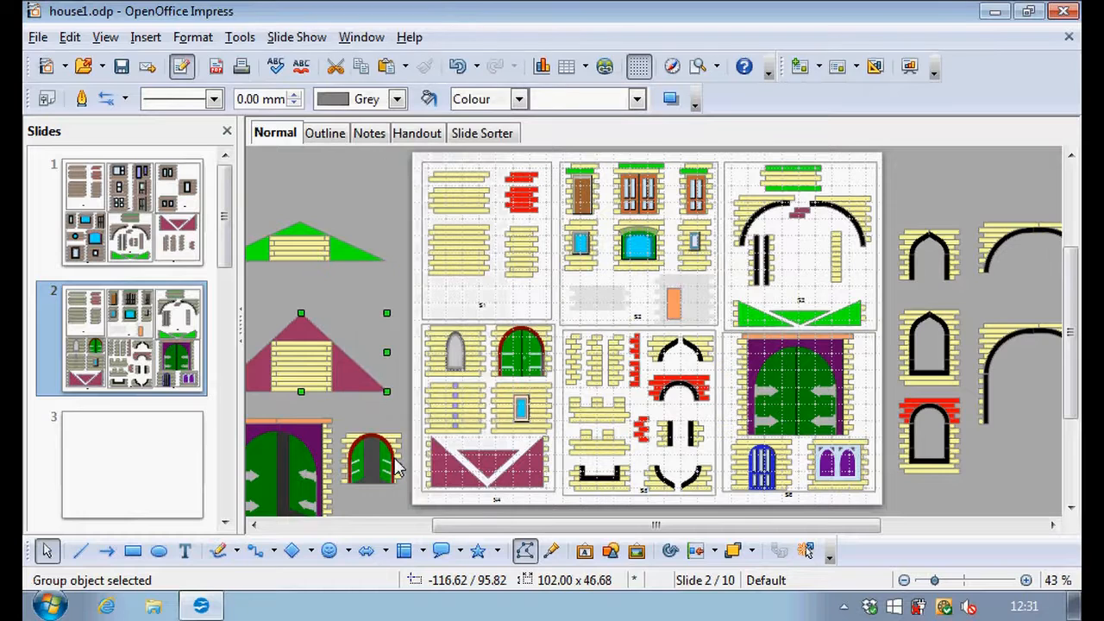
left_click(188, 466)
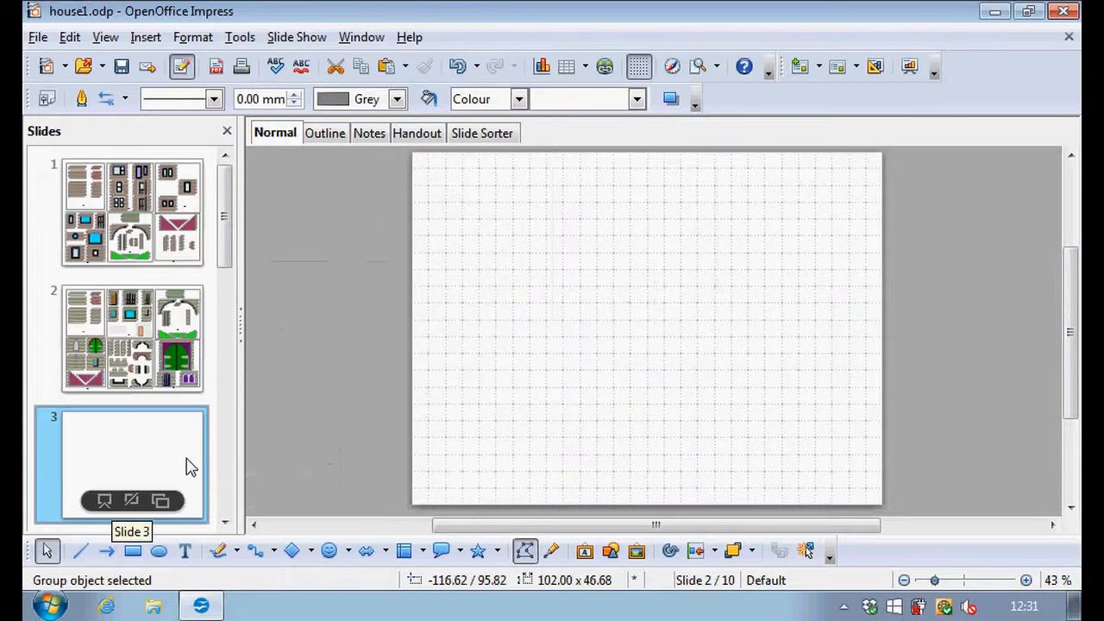
right_click(528, 346)
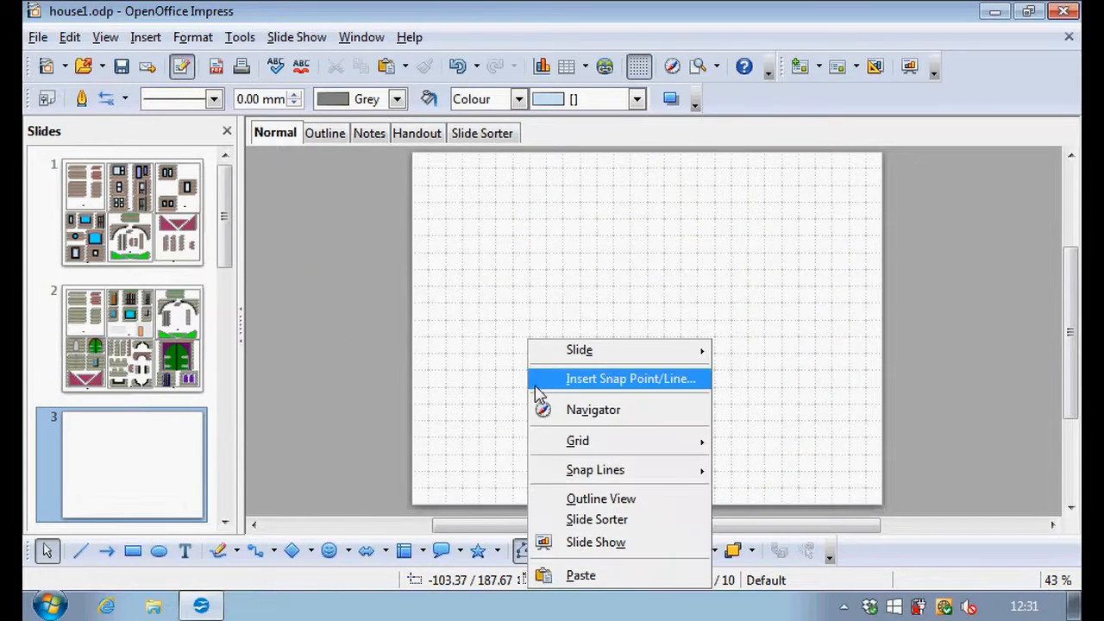
left_click(580, 576)
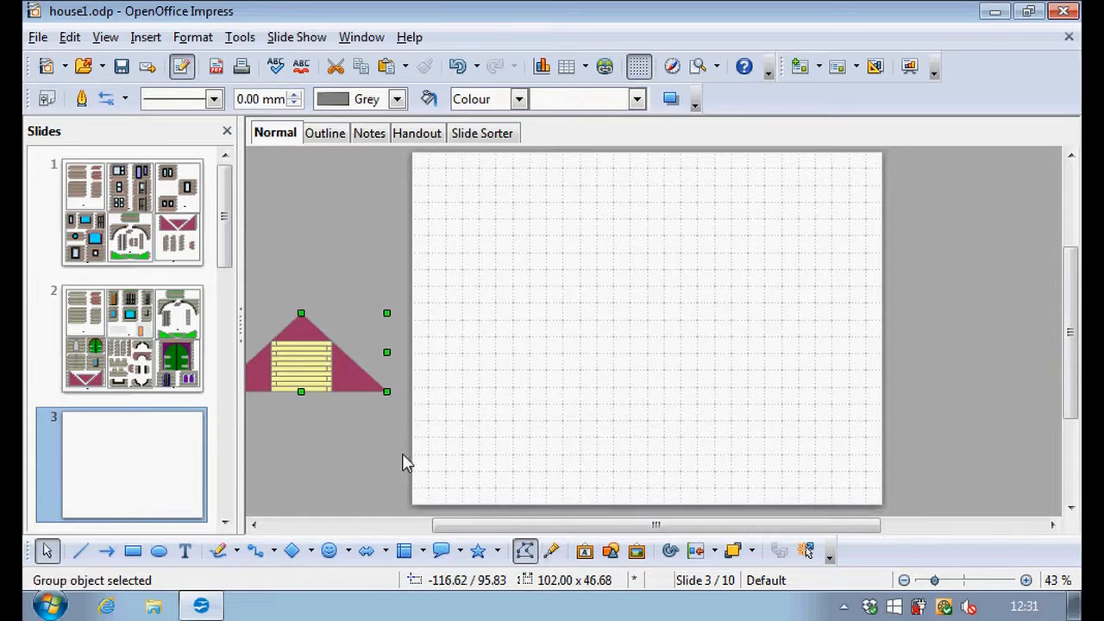
left_click_drag(344, 377, 689, 278)
left_click(630, 387)
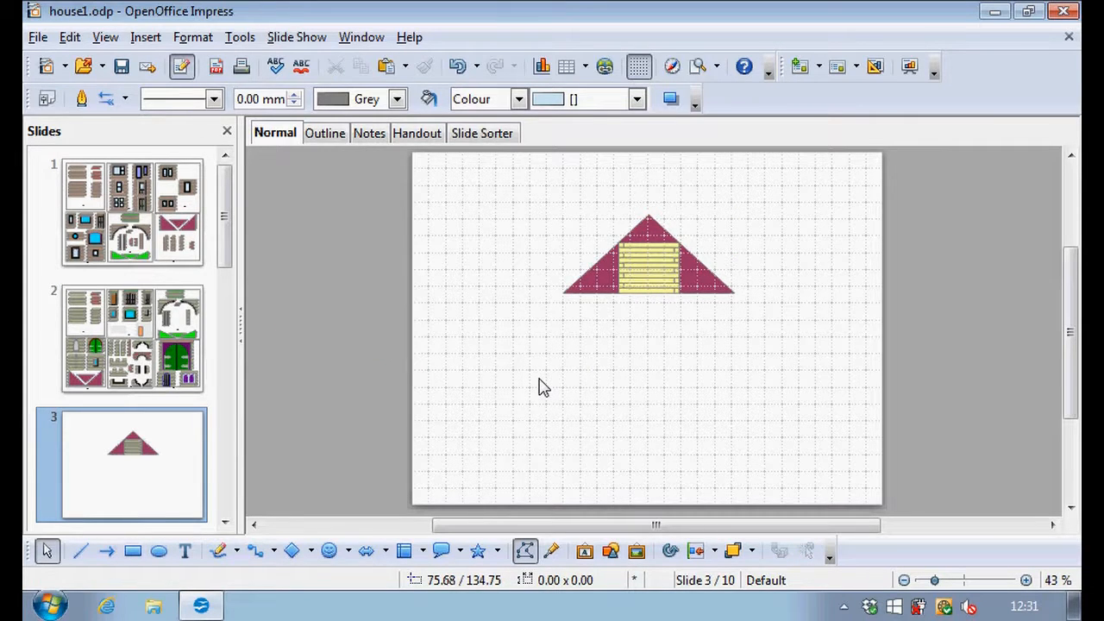
Step: Copy the large yellow wall panel from slide 2 onto slide 3 and place it just below the gable, at about 120 / 88 mm
left_click(121, 362)
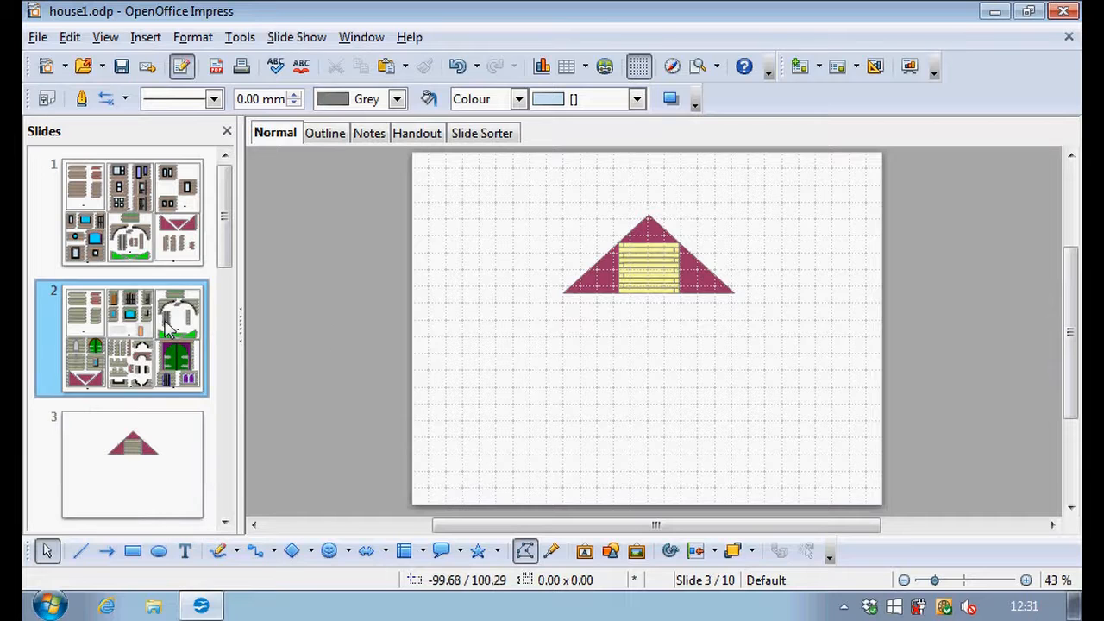
left_click(449, 249)
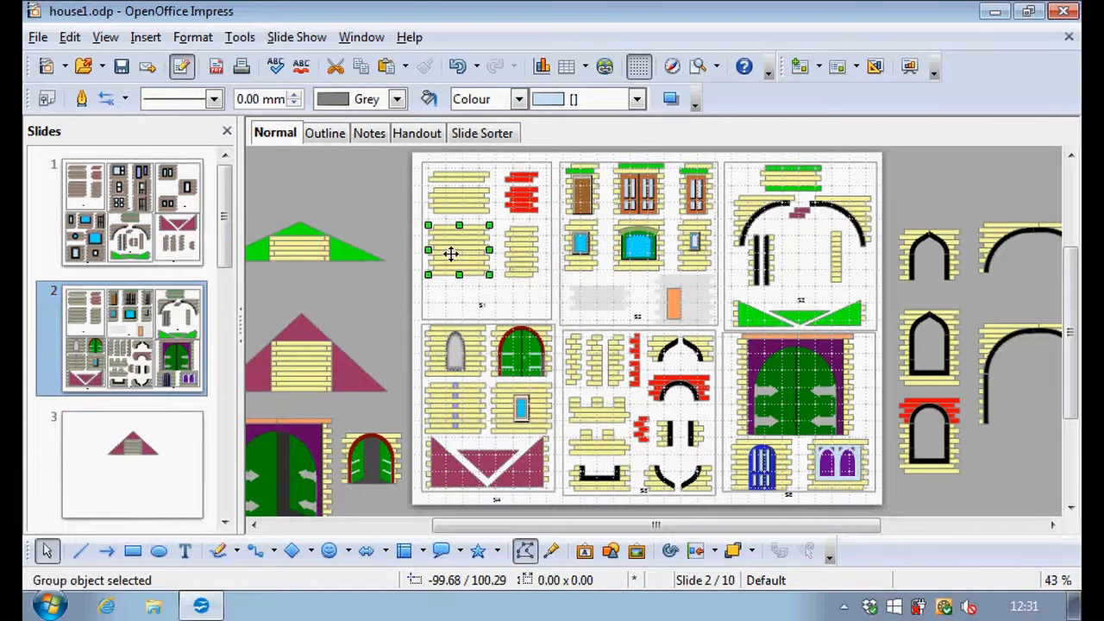
right_click(450, 252)
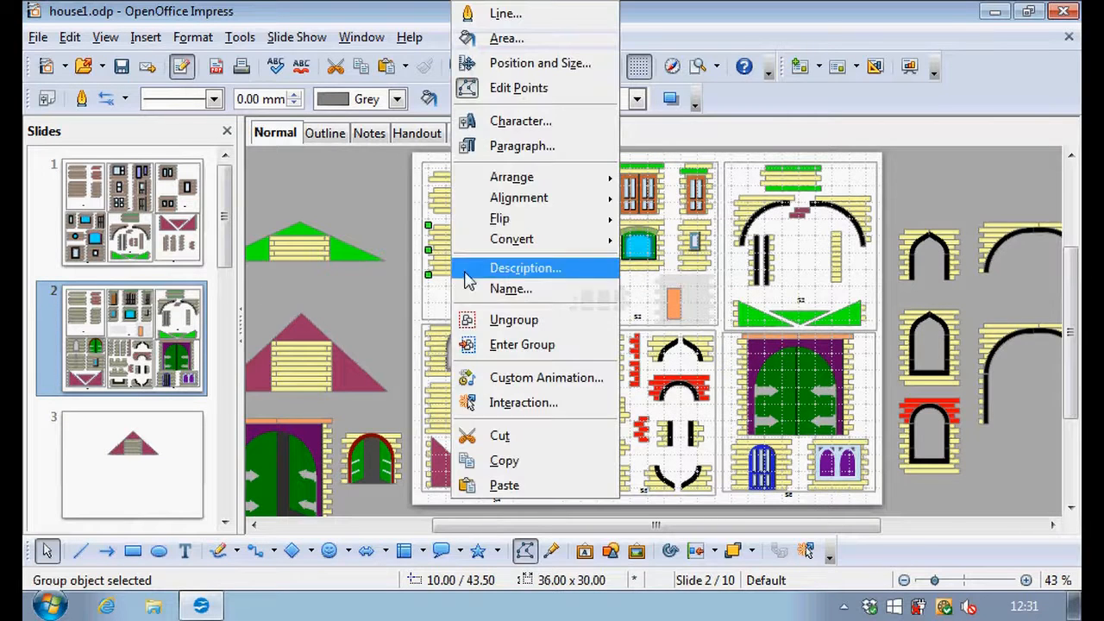
left_click(514, 460)
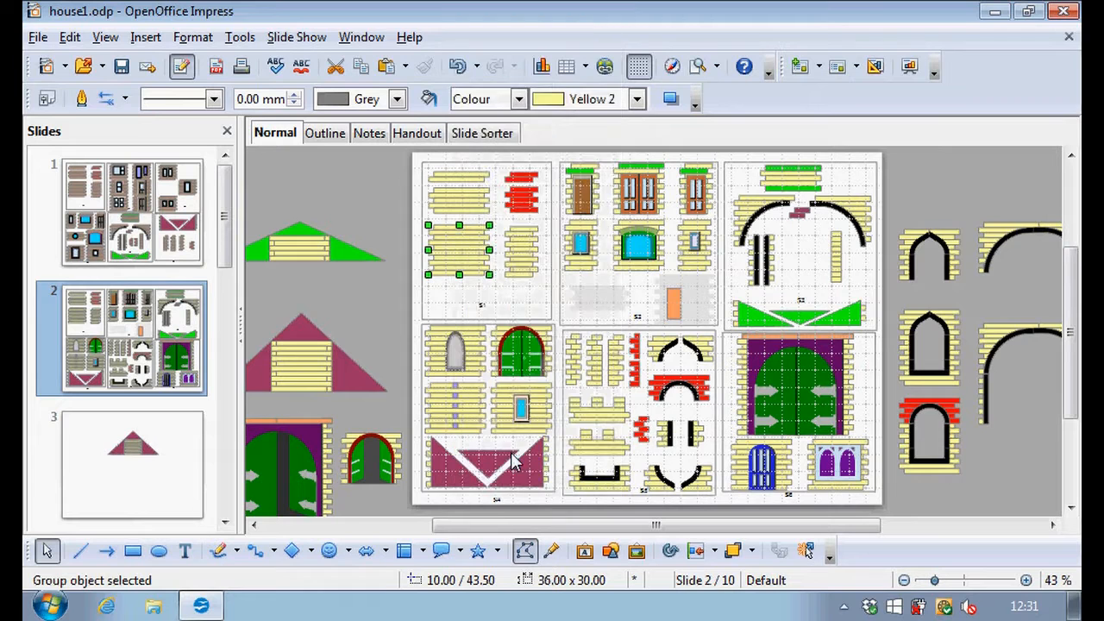
left_click(209, 450)
right_click(496, 340)
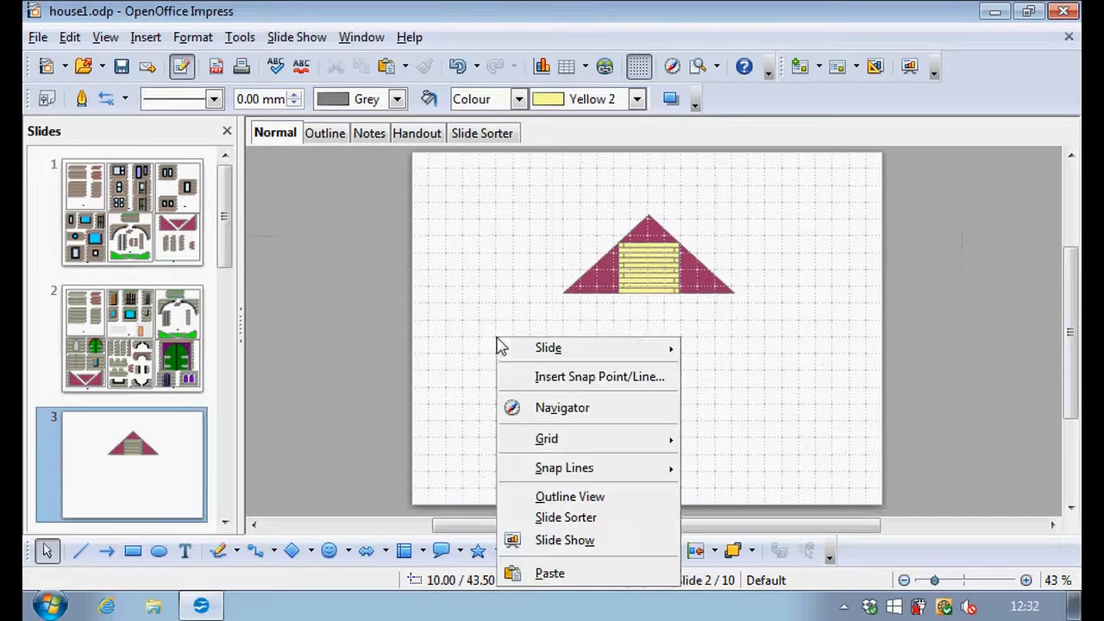
left_click(550, 572)
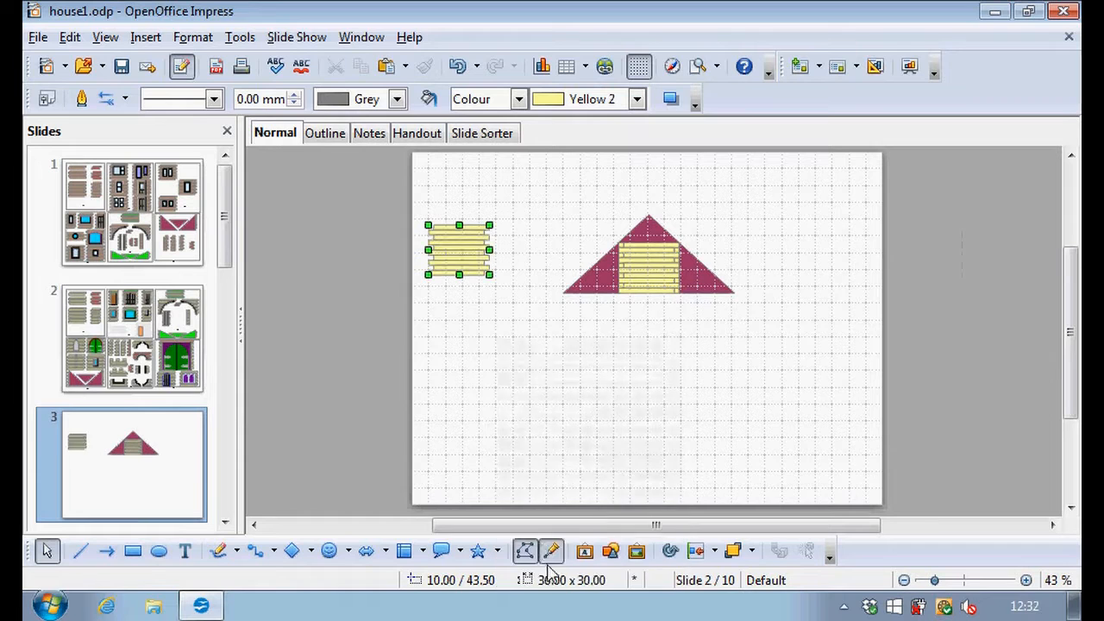
left_click_drag(482, 275, 653, 320)
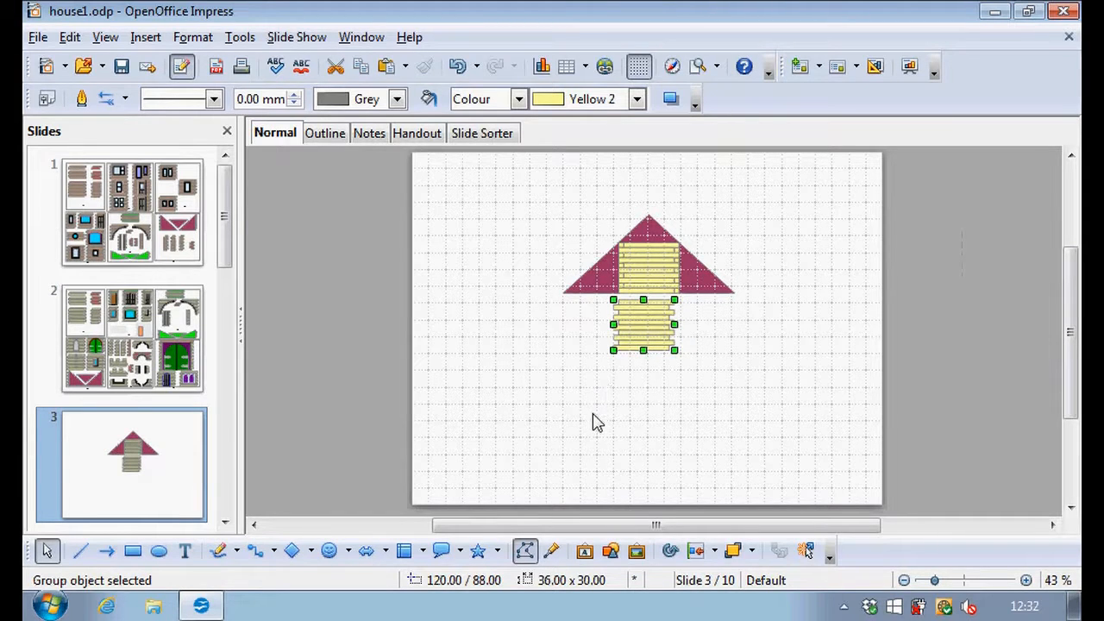
Step: Nudge the wall panel below the gable to the right in small increments and back to the left
key("Right")
key("Right")
key("Right")
key("Right")
key("Right")
key("Right")
key("Right")
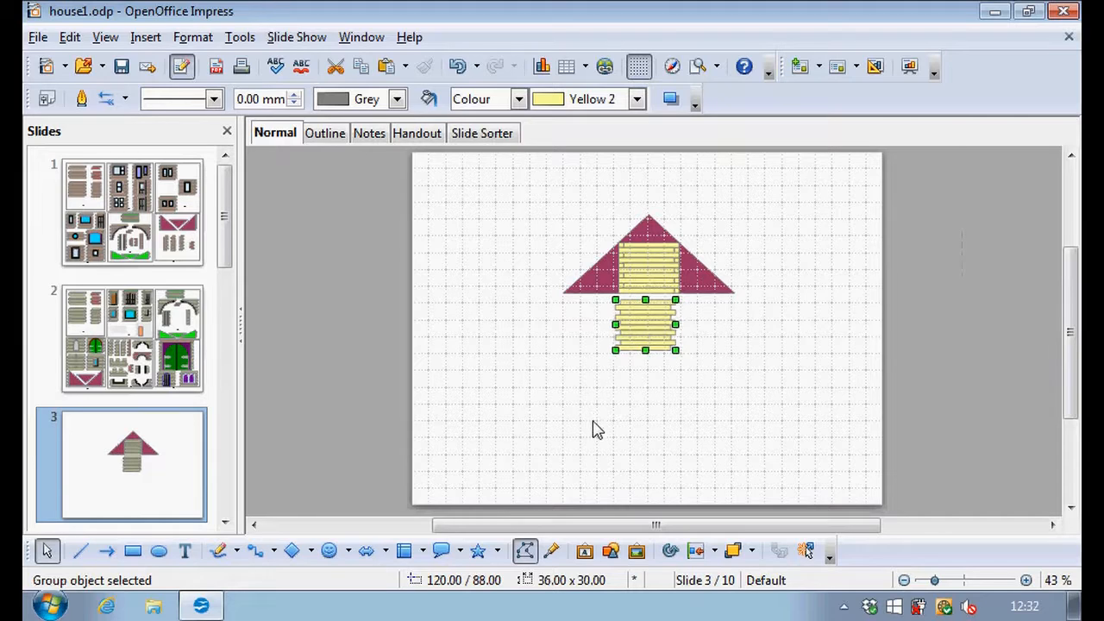
key("Left")
key("Left")
key("Left")
key("Left")
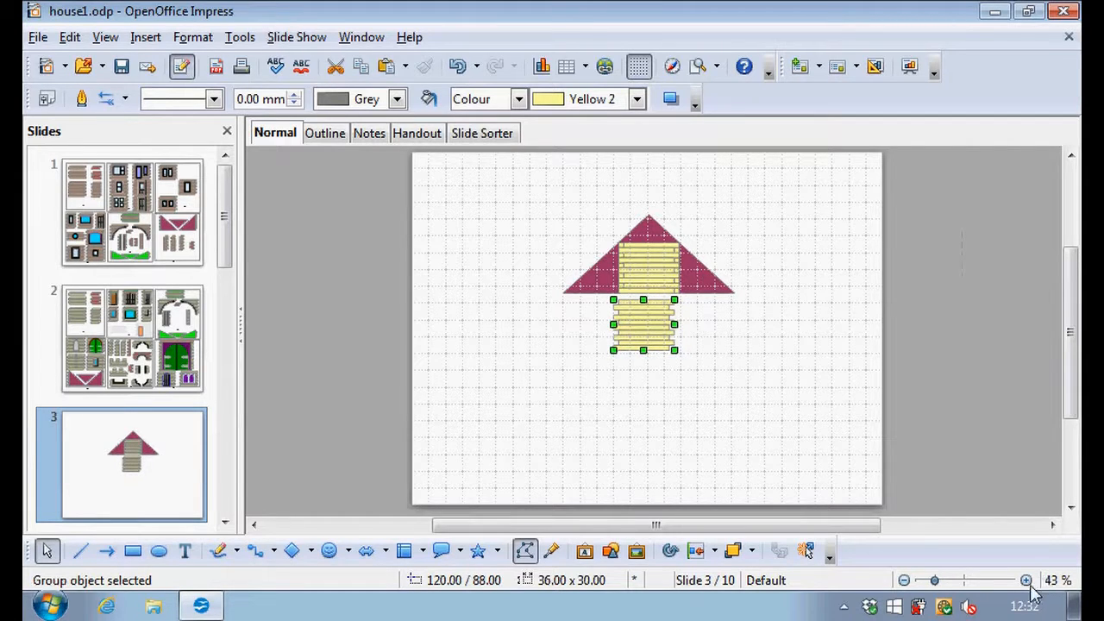
Step: Align the yellow wall panel flush beneath the gable's yellow boards, at 123 / 84 mm
left_click(971, 582)
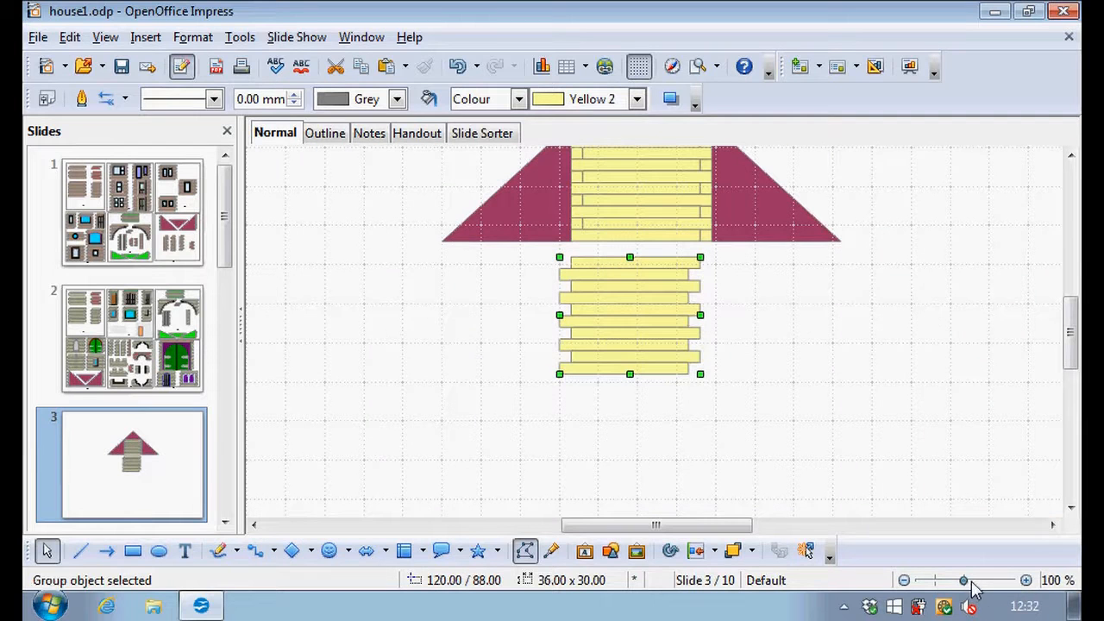
left_click(1025, 580)
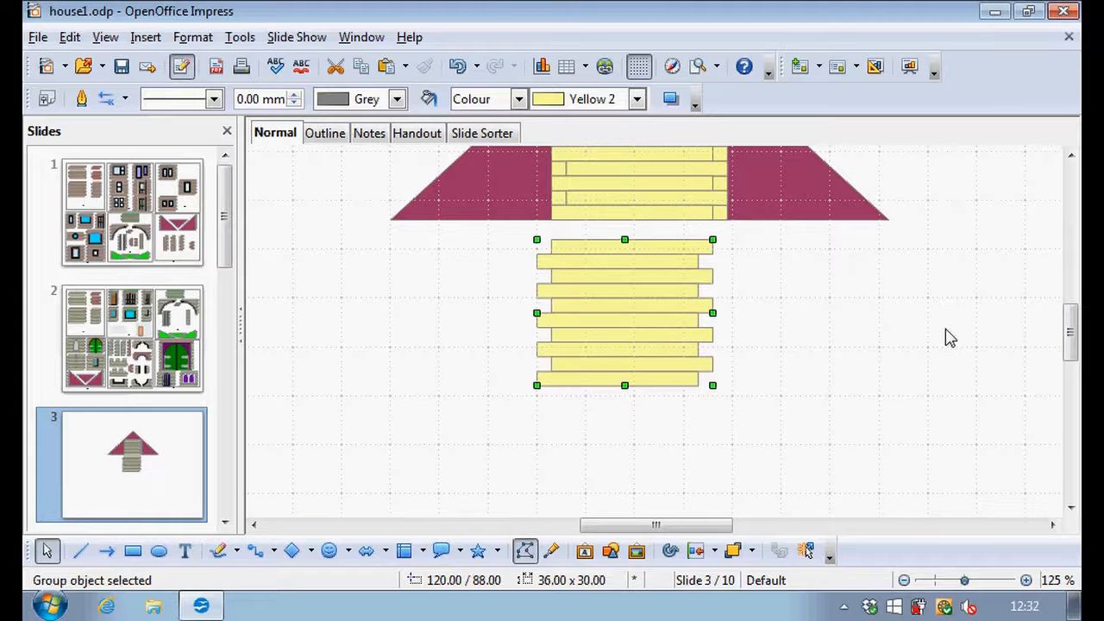
key("Up")
key("Up")
key("Up")
key("Up")
key("Up")
key("Up")
key("Up")
key("Up")
key("Up")
key("Up")
key("Up")
key("Up")
key("Up")
key("Up")
key("Right")
key("Right")
key("Right")
key("Down")
key("Down")
key("Down")
key("Down")
key("Down")
key("Down")
key("Down")
key("Down")
key("Down")
key("Down")
key("Down")
key("Down")
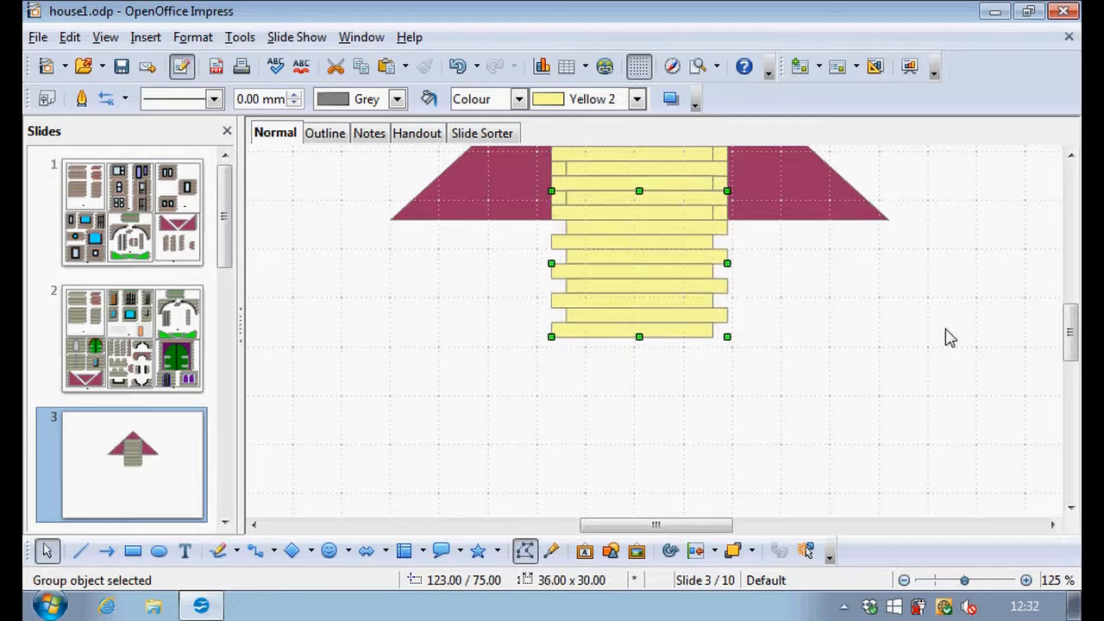
key("Up")
key("Up")
key("Up")
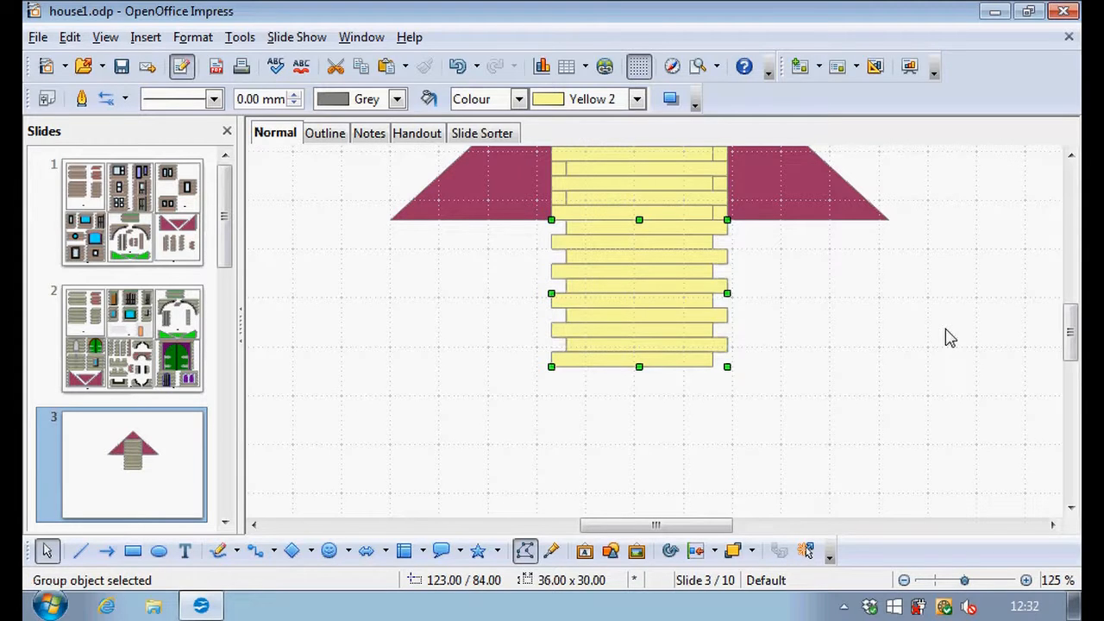
Step: Add a copy of the wall panel on each side of the first one, at 156 / 84 mm and 90 / 84 mm
left_click_drag(641, 288, 796, 291, "ctrl")
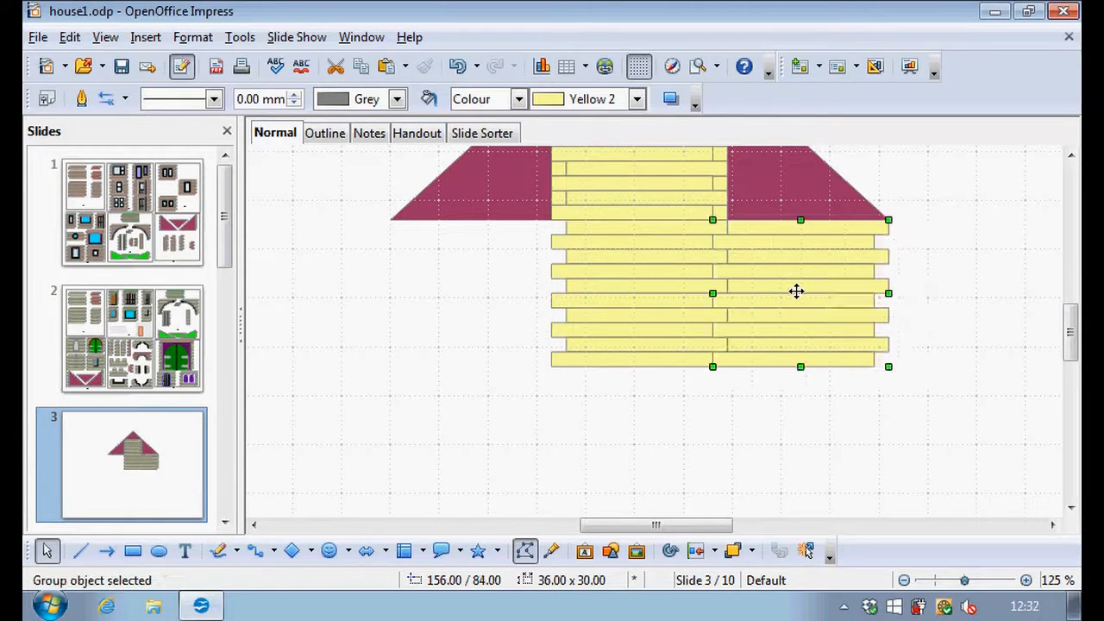
key("shift+Tab")
left_click_drag(671, 300, 504, 299)
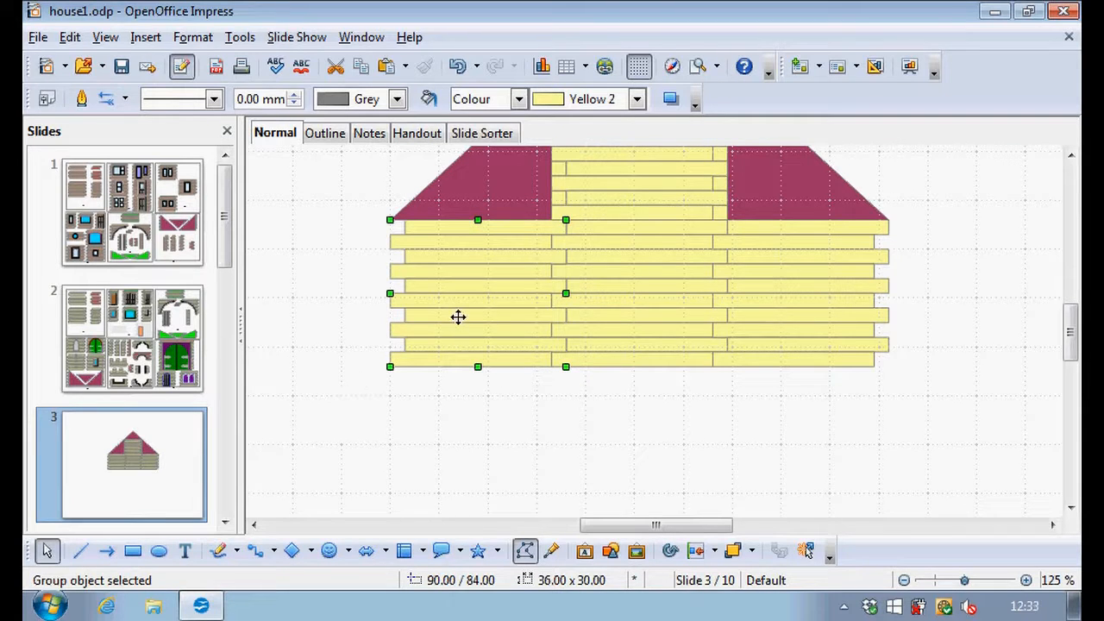
Step: Build a lower row from three more wall panel copies at 90 / 114, 123 / 114 and 156 / 114 mm, and save the file
left_click(564, 325)
left_click_drag(606, 320, 290, 402)
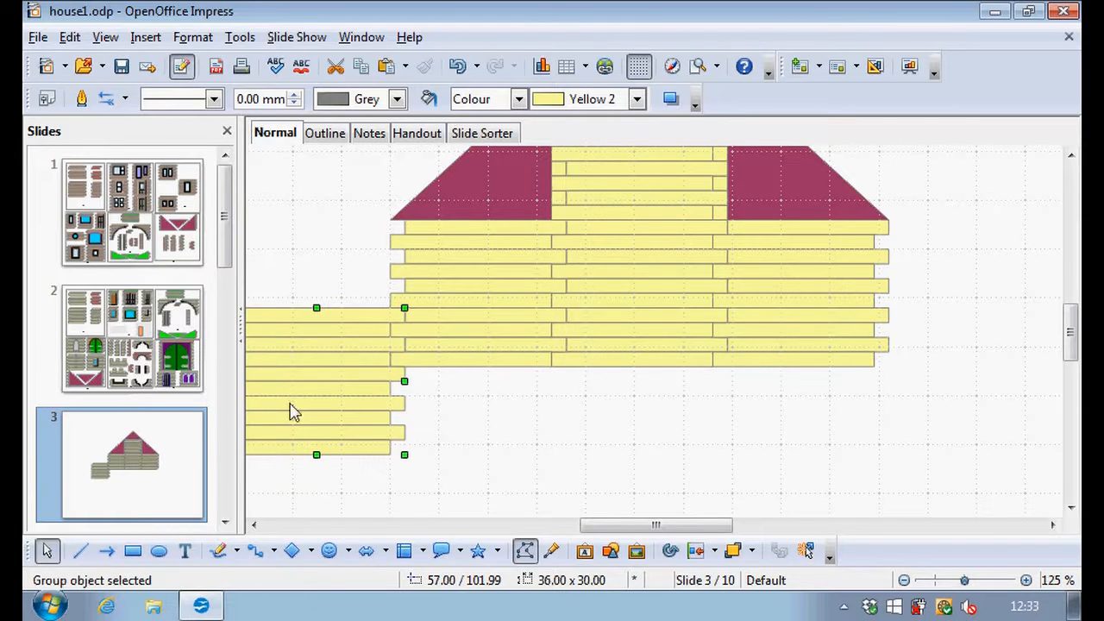
key("ctrl+v")
left_click_drag(545, 354, 470, 446)
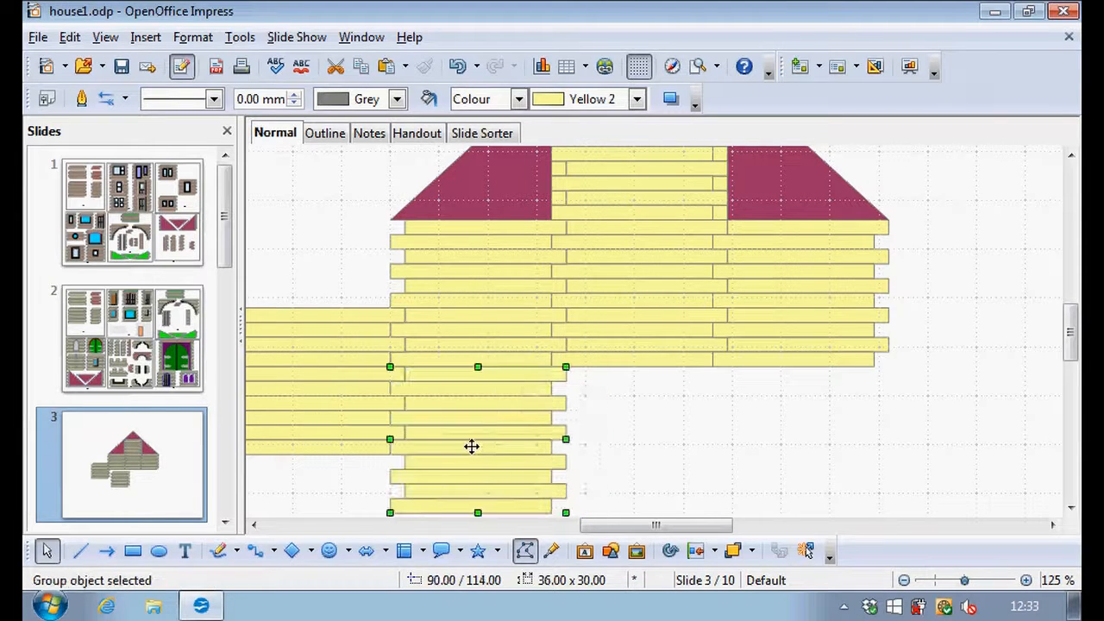
left_click(676, 460)
left_click_drag(299, 360, 622, 427)
key("ctrl+v")
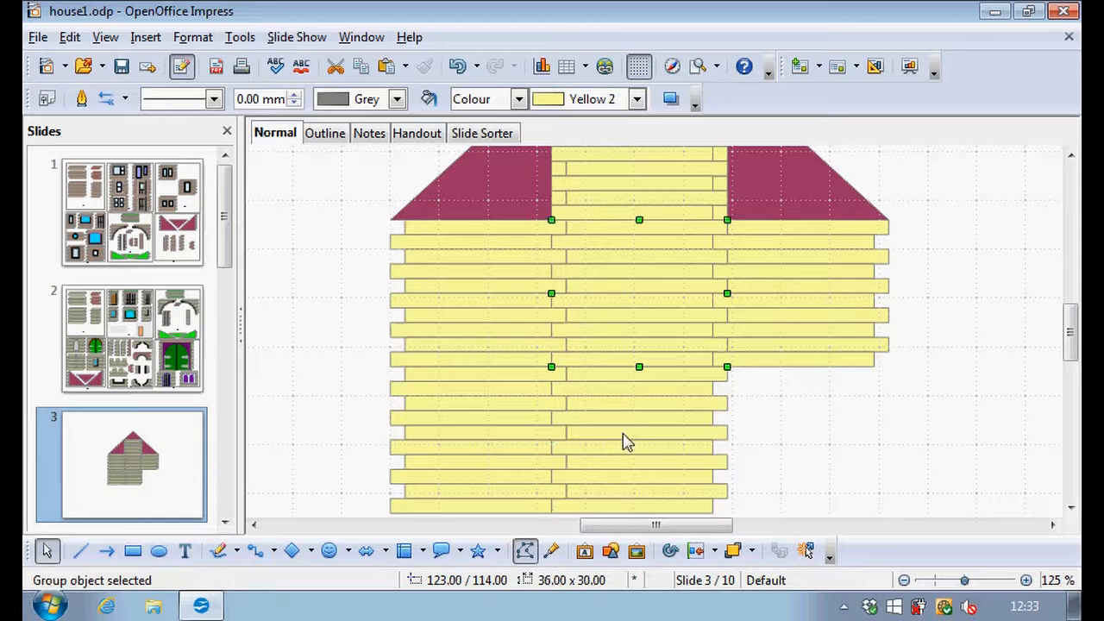
left_click_drag(642, 336, 797, 463)
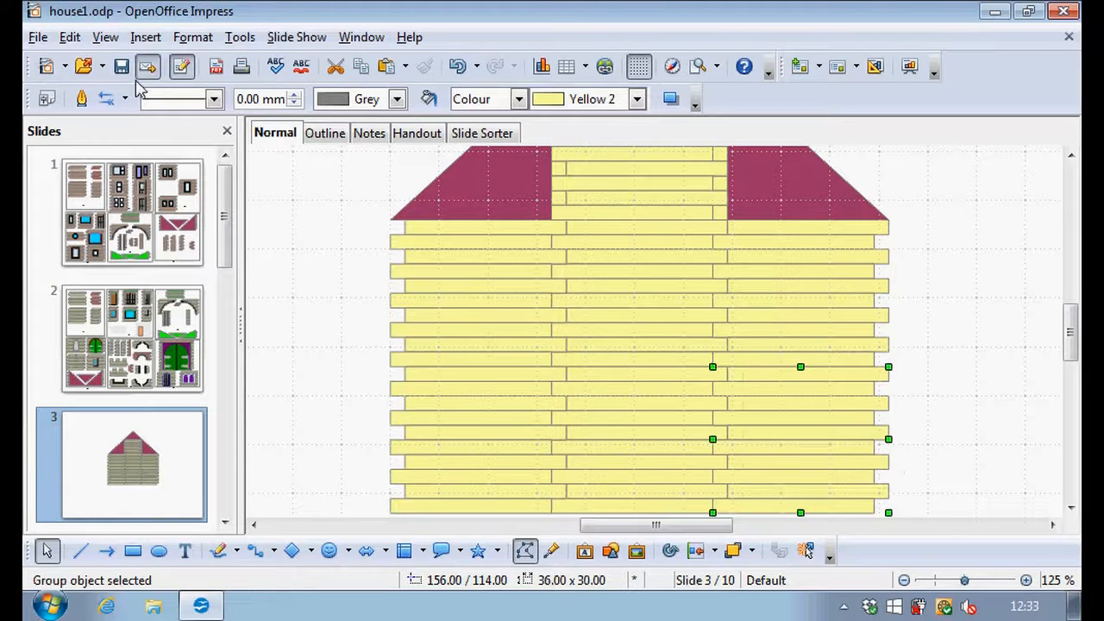
left_click(121, 69)
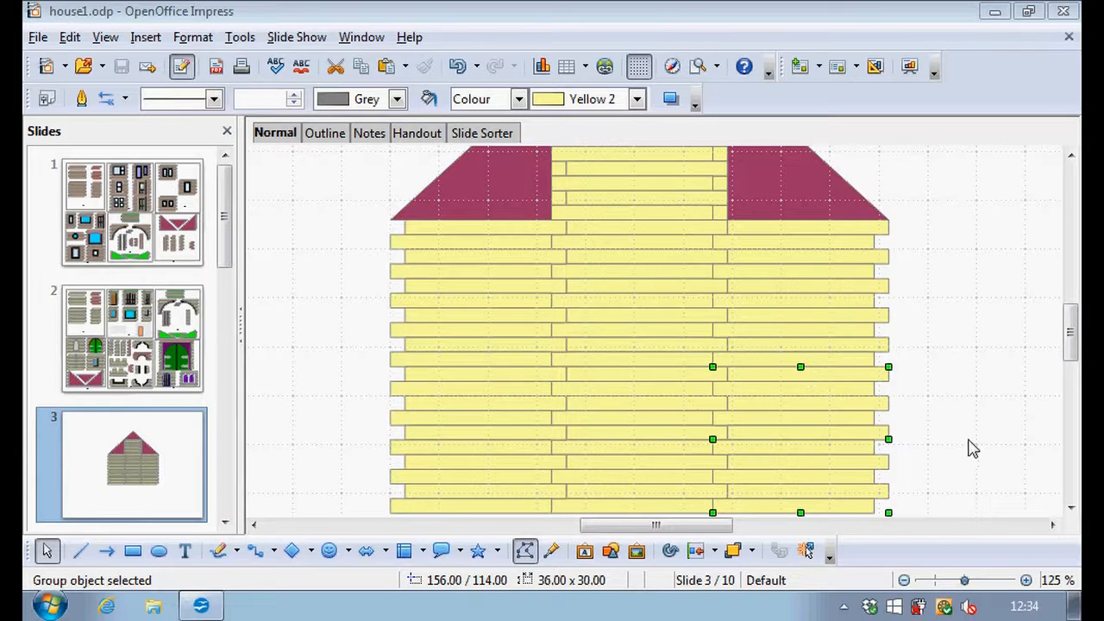
Step: Group the gable and all six wall panels on slide 3 into one object
left_click(906, 582)
left_click(906, 582)
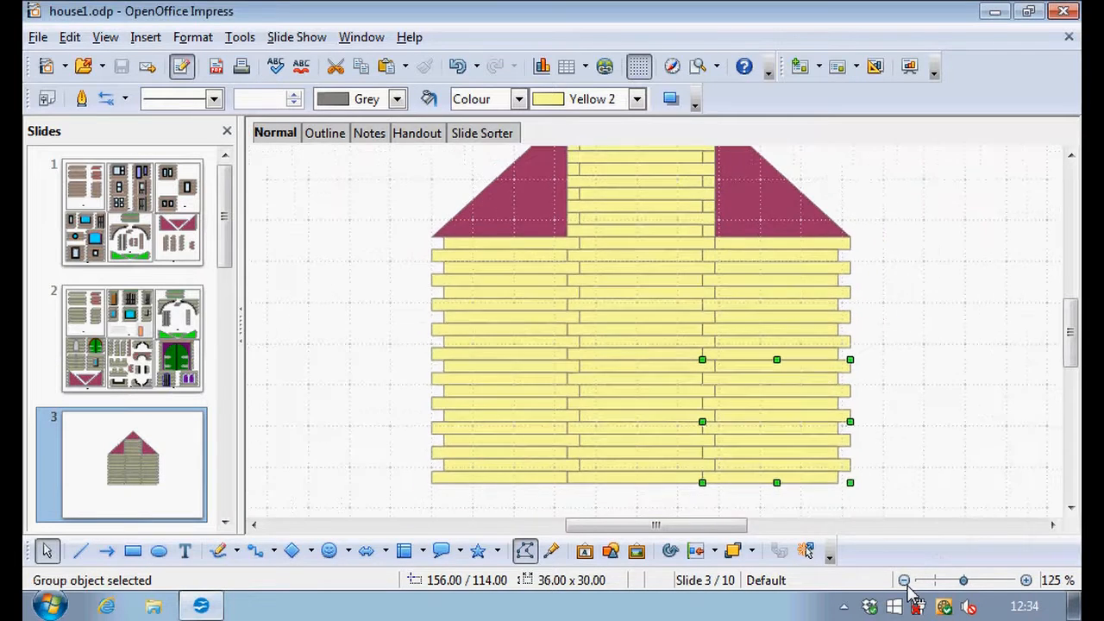
left_click(905, 582)
left_click(905, 582)
left_click(905, 581)
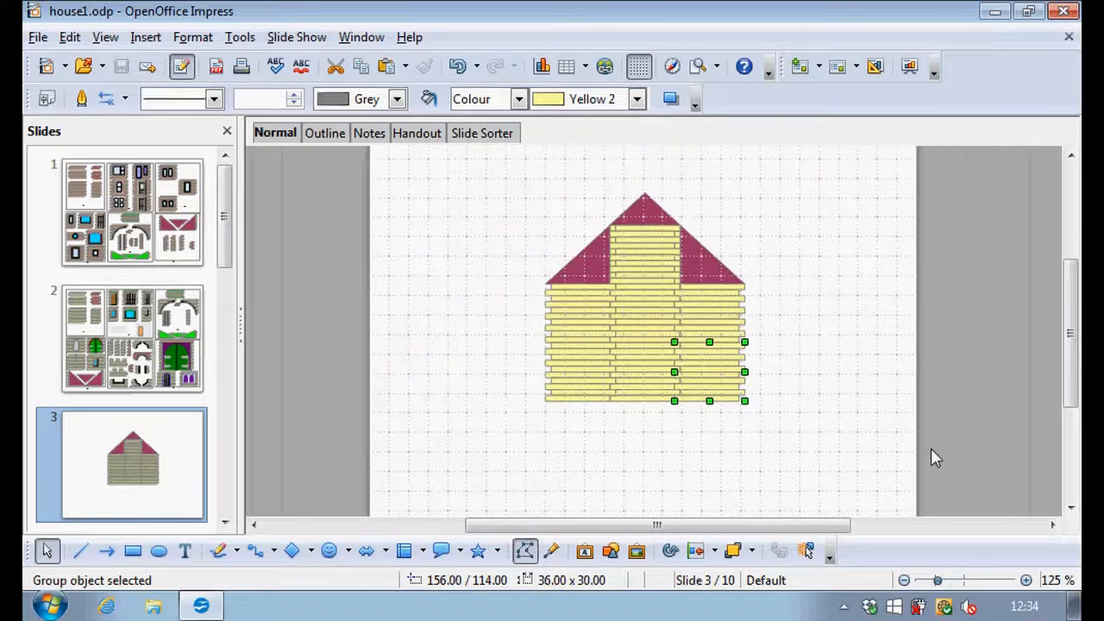
left_click(876, 425)
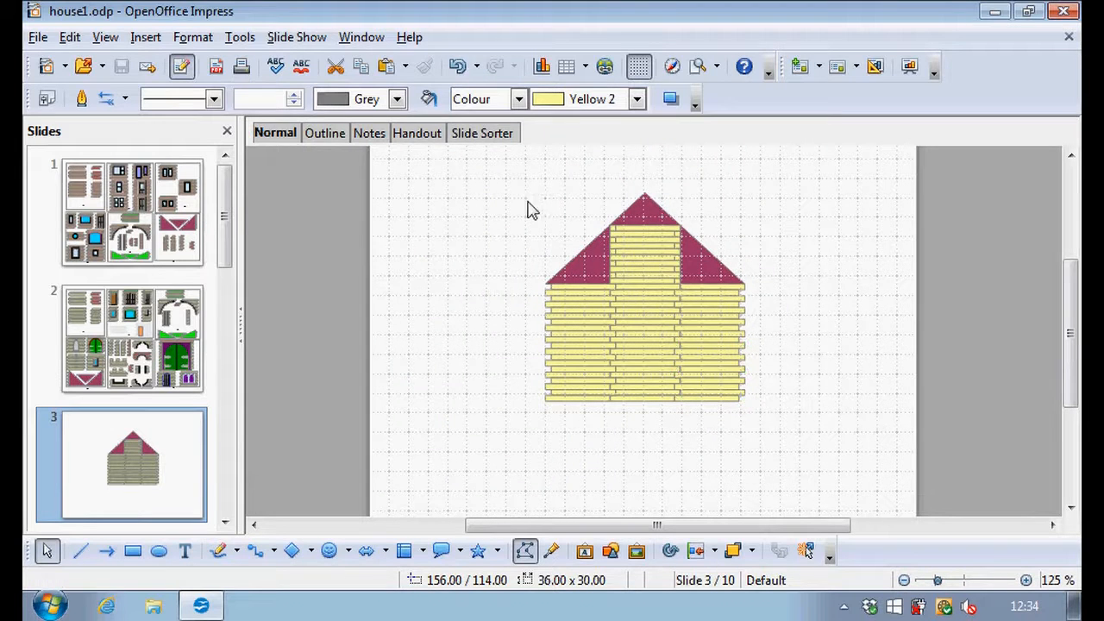
left_click_drag(498, 168, 795, 464)
right_click(688, 312)
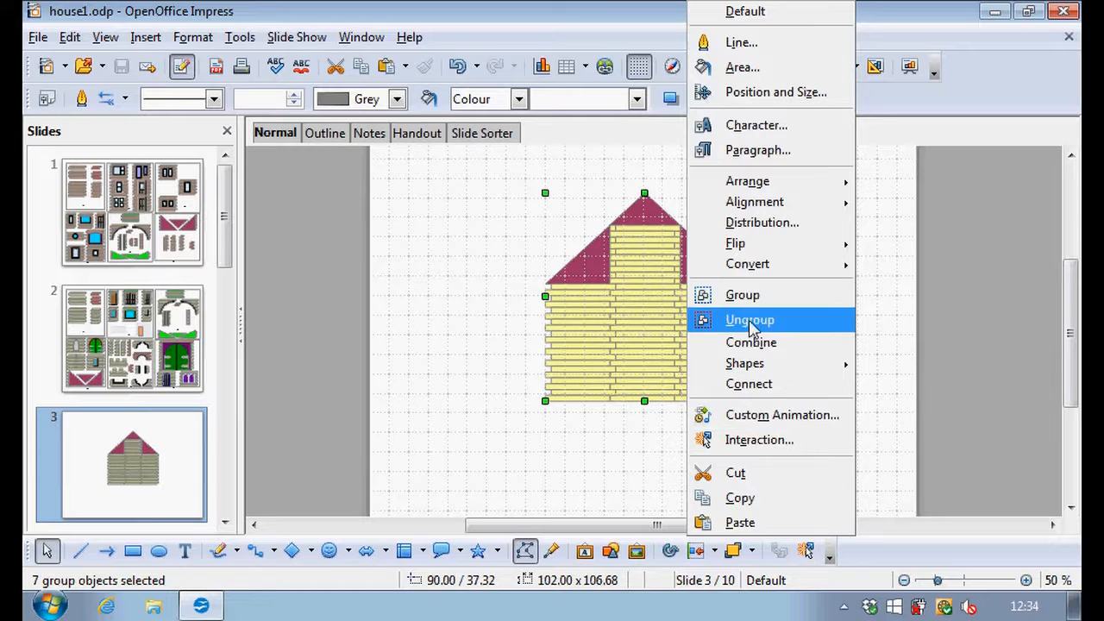
left_click(747, 296)
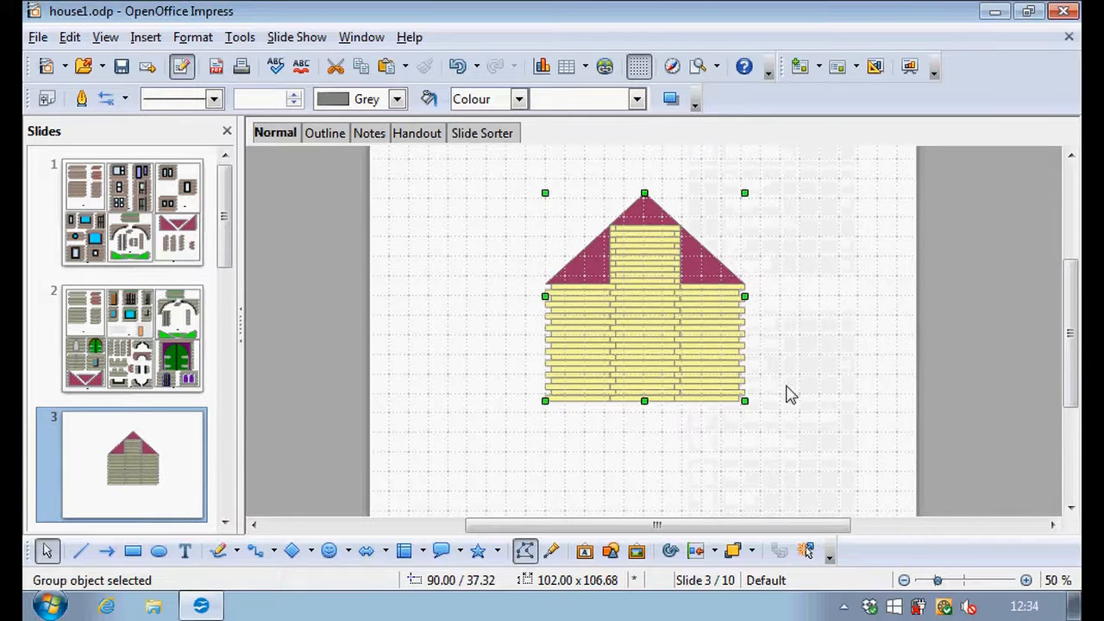
Step: Try moving the grouped house wall to the lower left of the slide, and undo the move
left_click(621, 375)
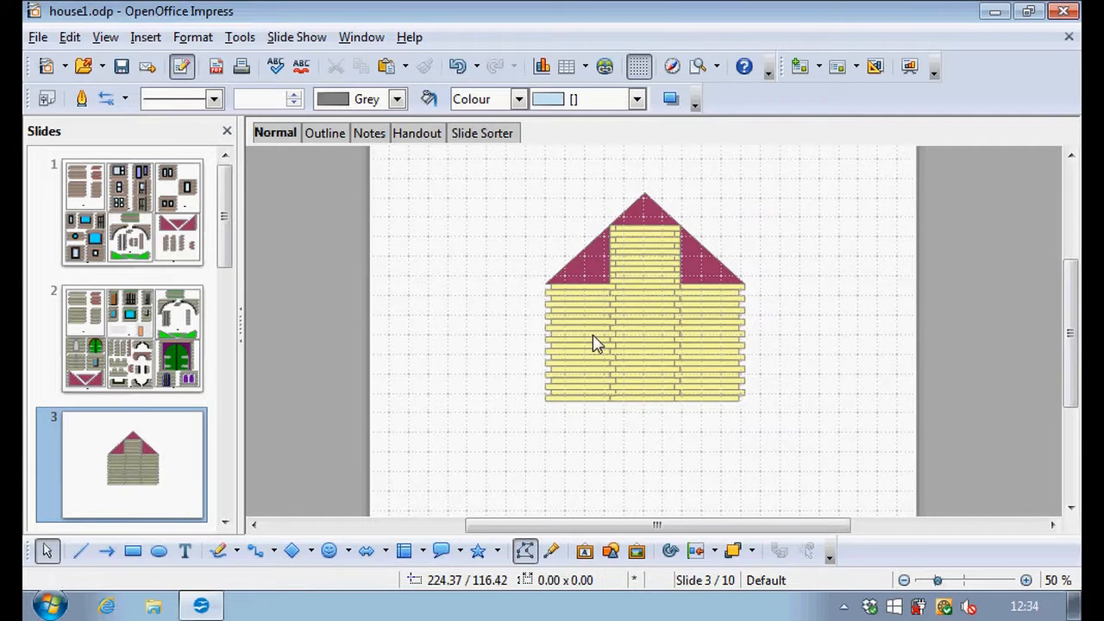
left_click_drag(619, 328, 457, 377)
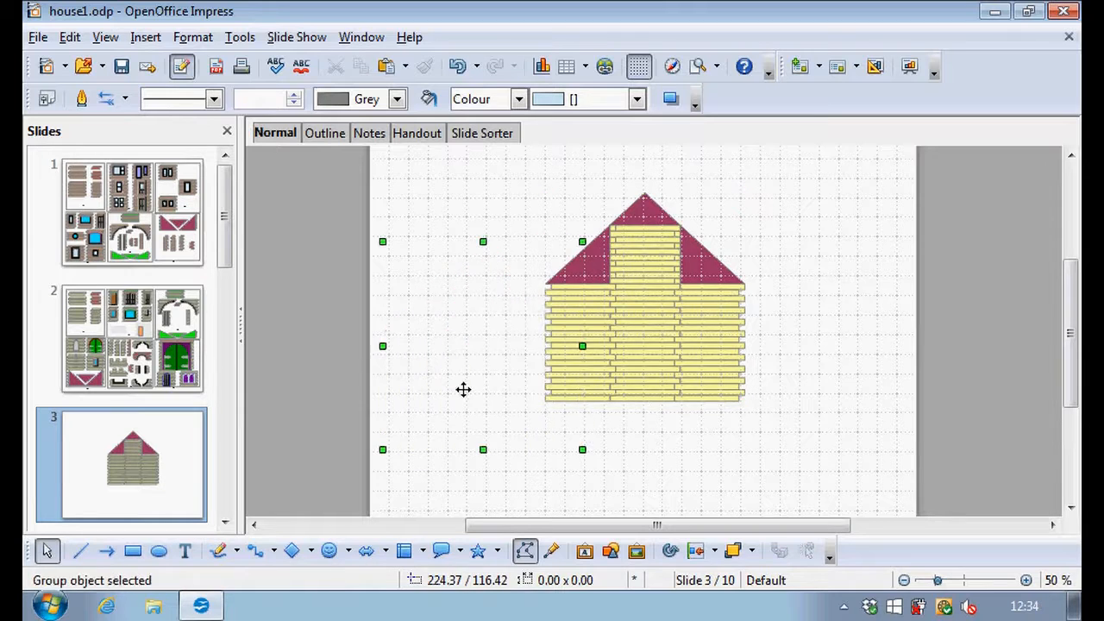
left_click(457, 67)
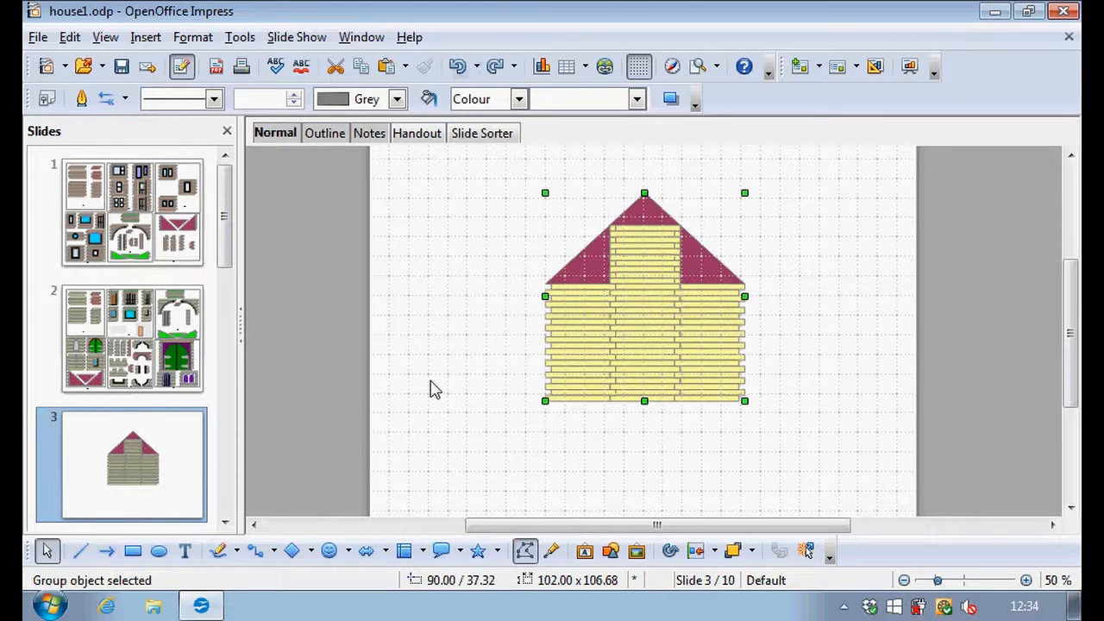
Step: Duplicate slide 3 with the gabled wall and the slide with the long wall and green door in Slide Sorter view
left_click(480, 133)
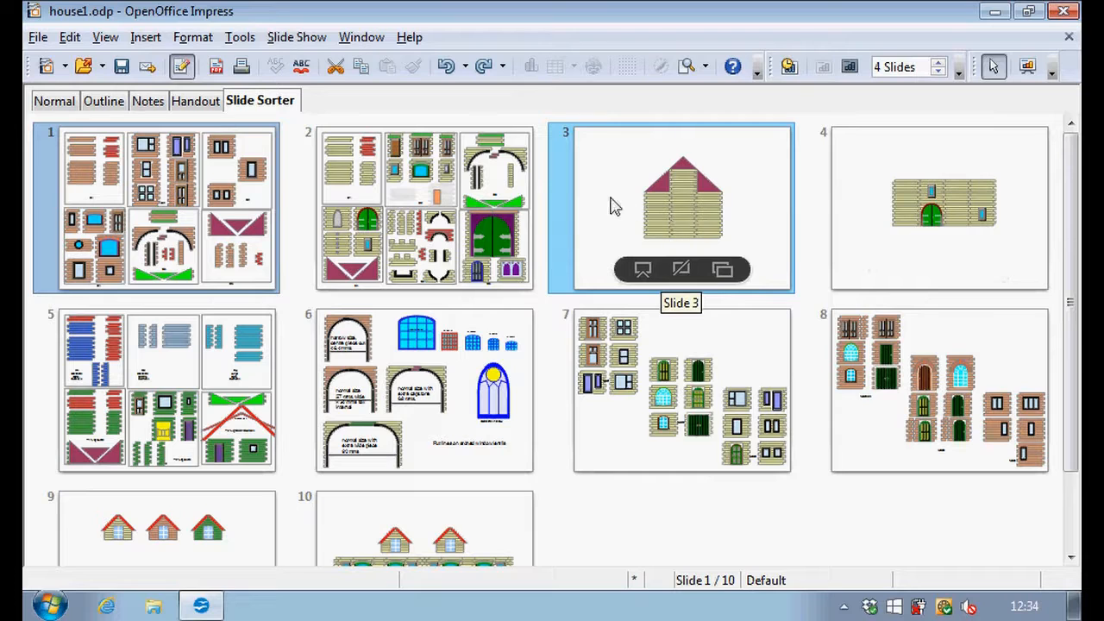
left_click(722, 270)
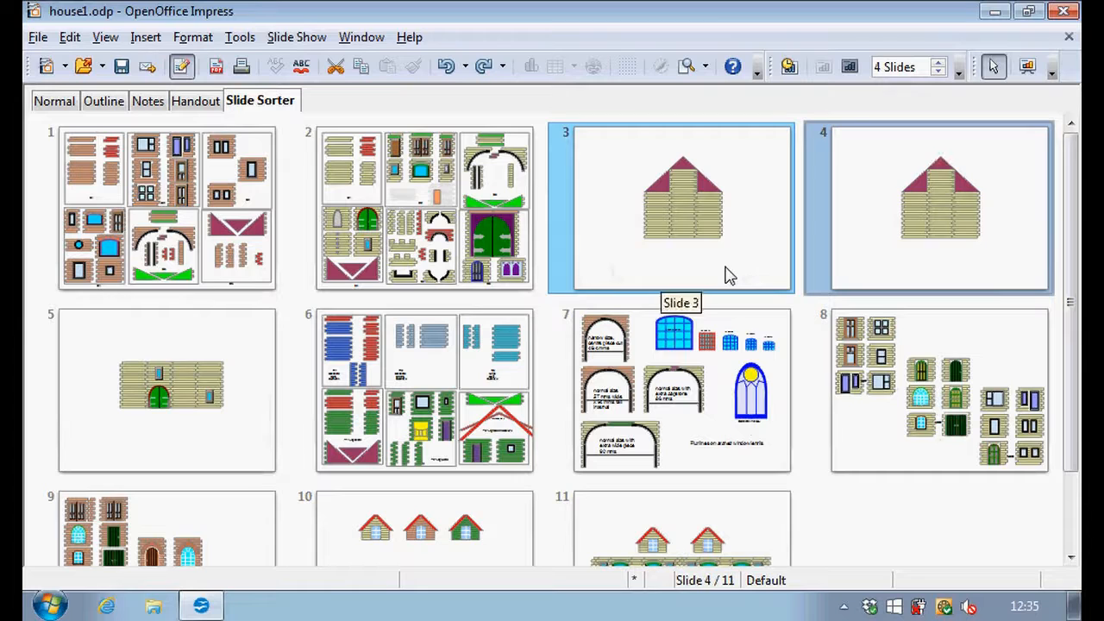
mouse_move(155, 394)
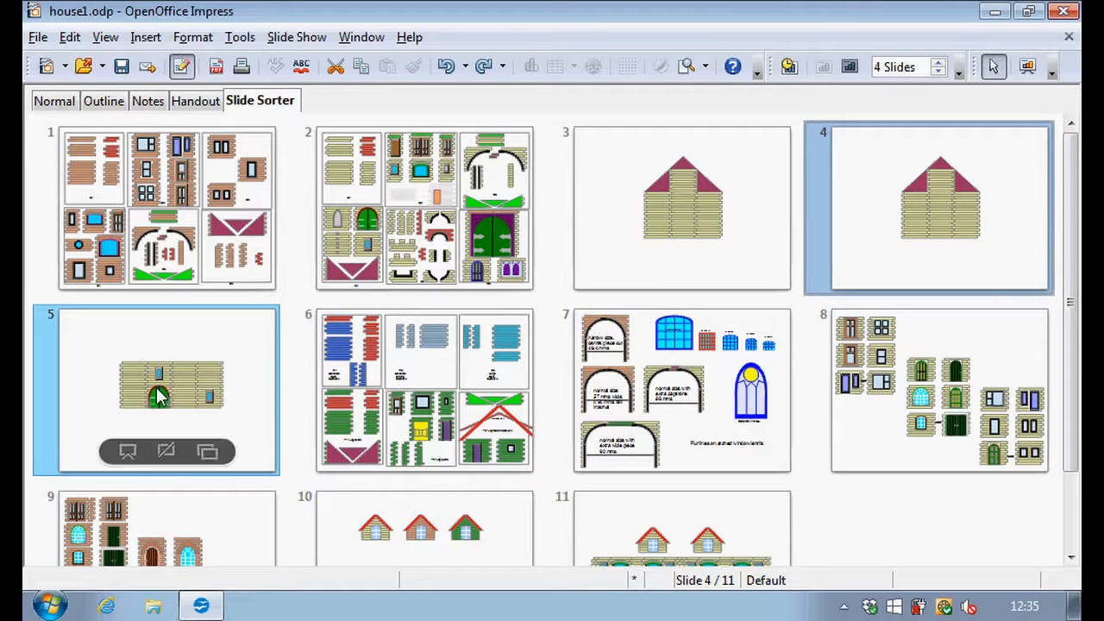
left_click(207, 452)
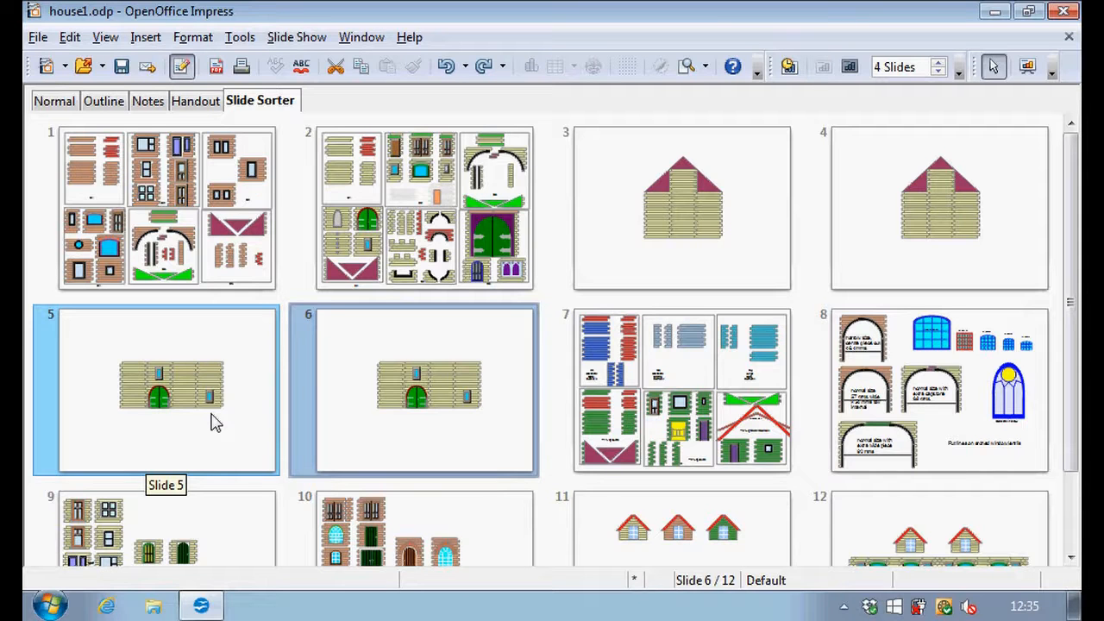
Step: Reopen slide 3 in Normal view and ungroup the house wall into its separate pieces
left_click(690, 240)
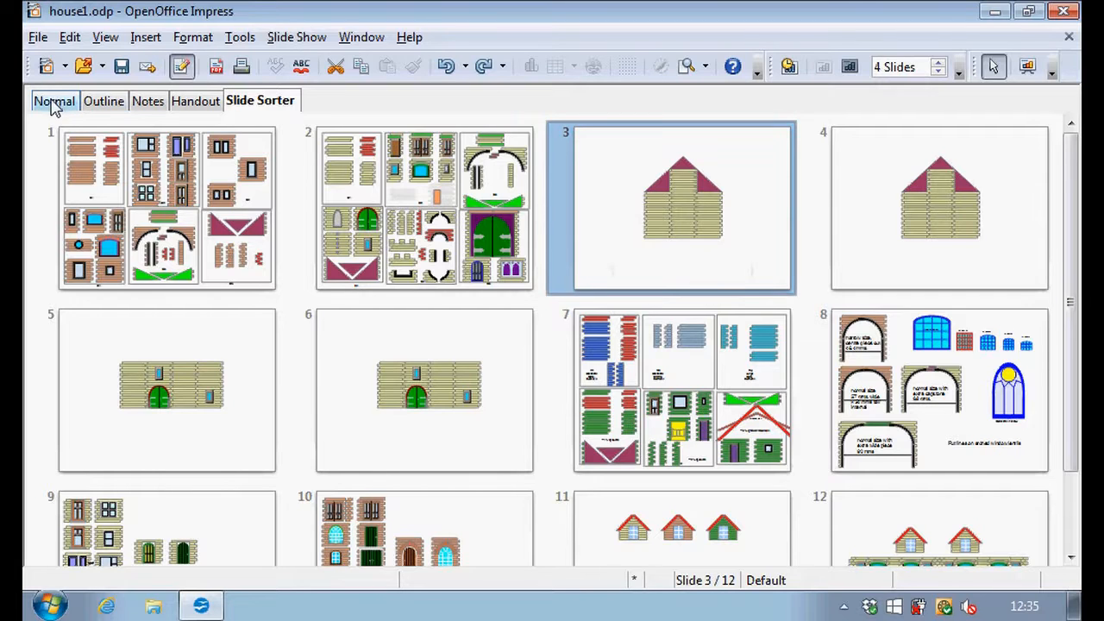
left_click(53, 101)
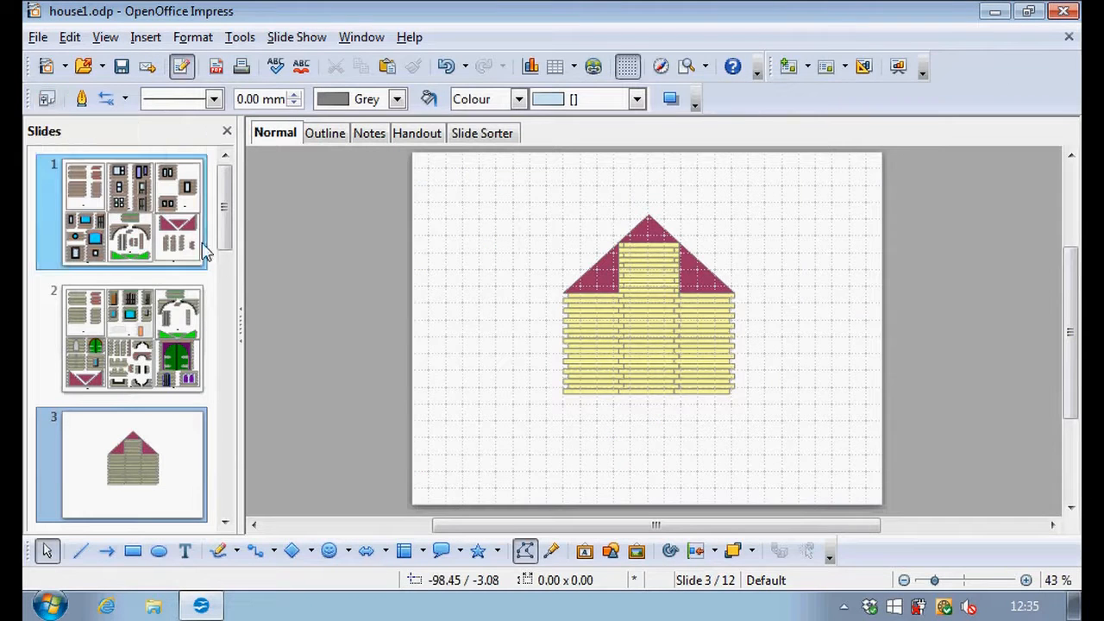
left_click(640, 315)
right_click(640, 316)
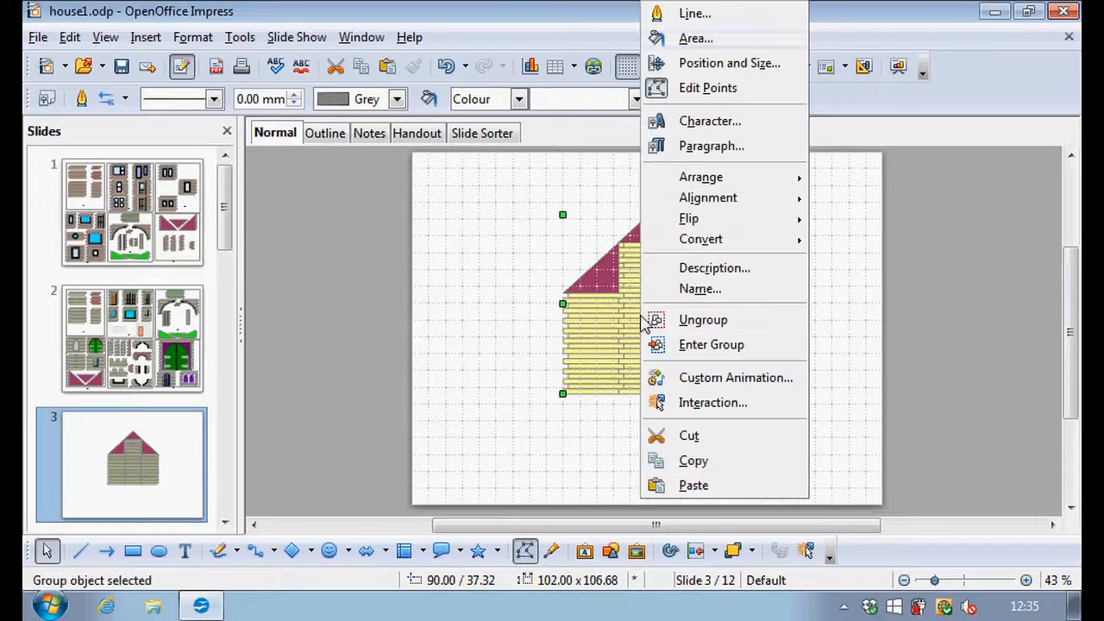
left_click(703, 322)
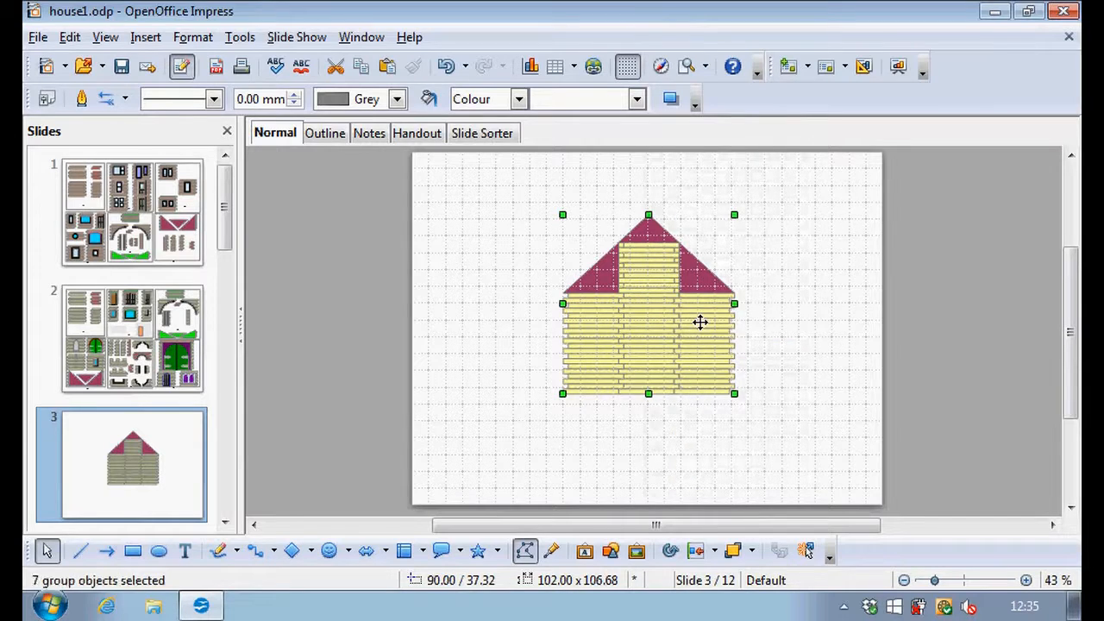
Step: Remove the middle wall panel of the upper row, directly below the gable
left_click(808, 312)
left_click(708, 316)
left_click(706, 369)
left_click(636, 370)
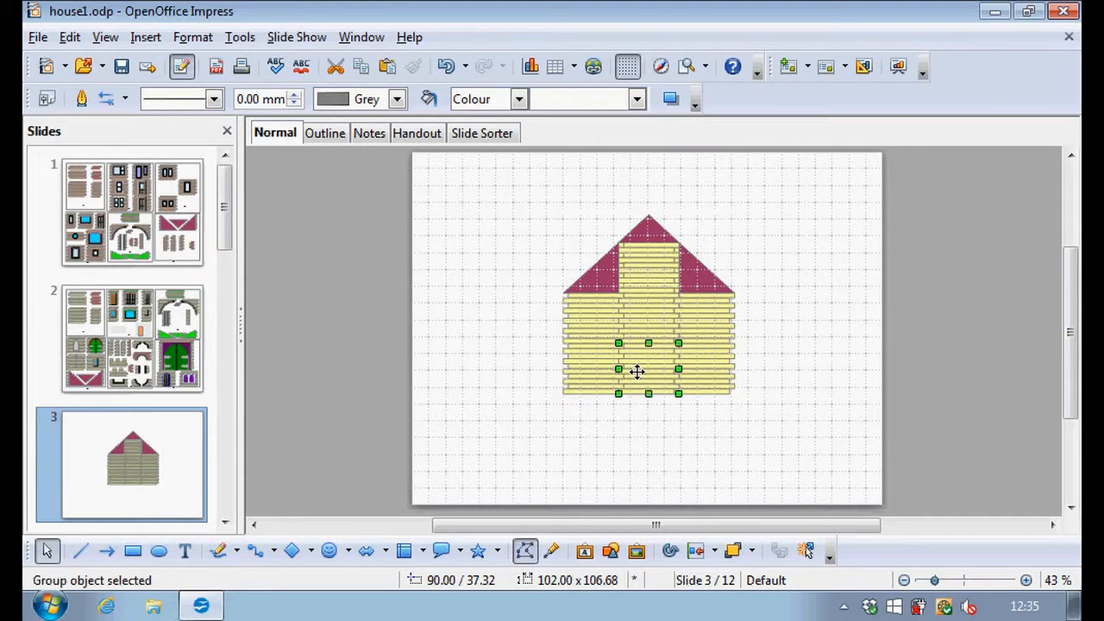
left_click(659, 321)
left_click_drag(653, 320, 530, 314)
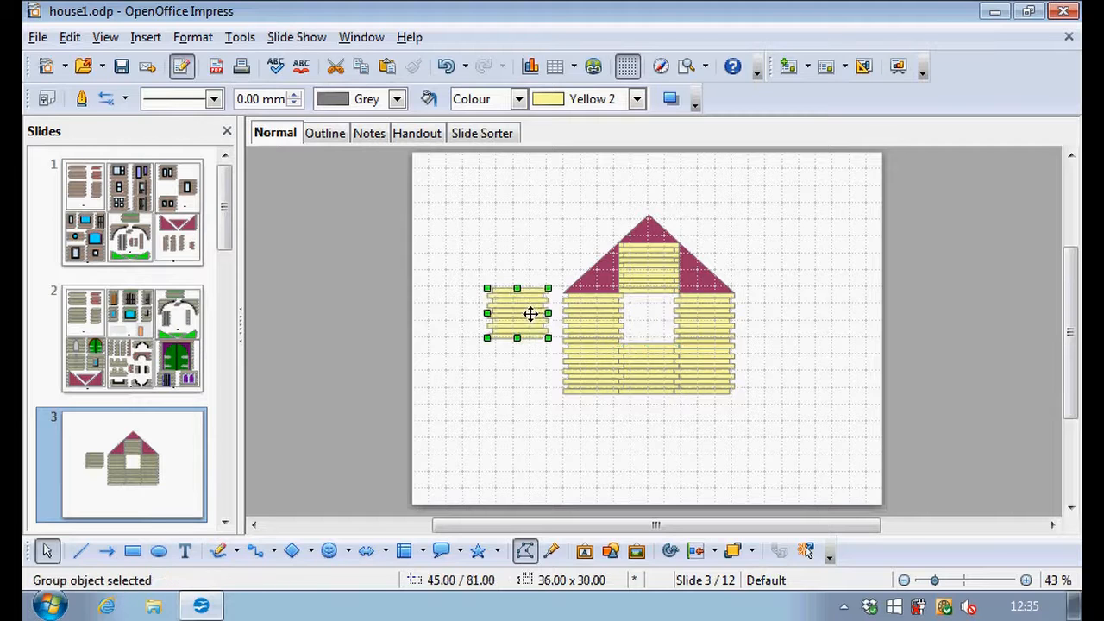
key("Delete")
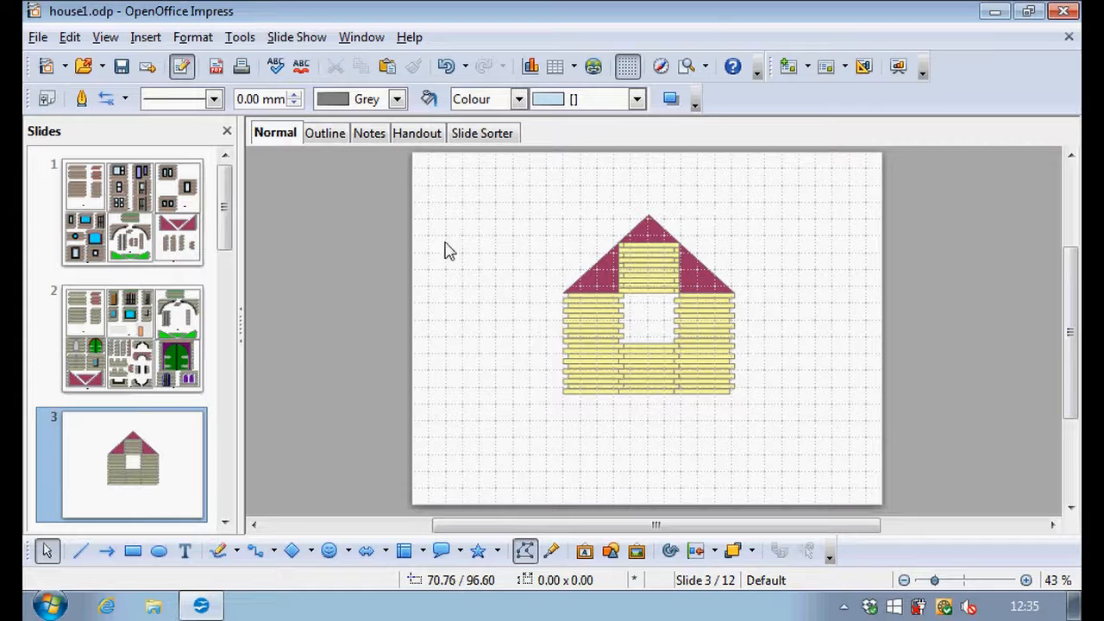
Step: Copy the wall panel with the grey arched window from slide 2 onto slide 3
left_click(142, 334)
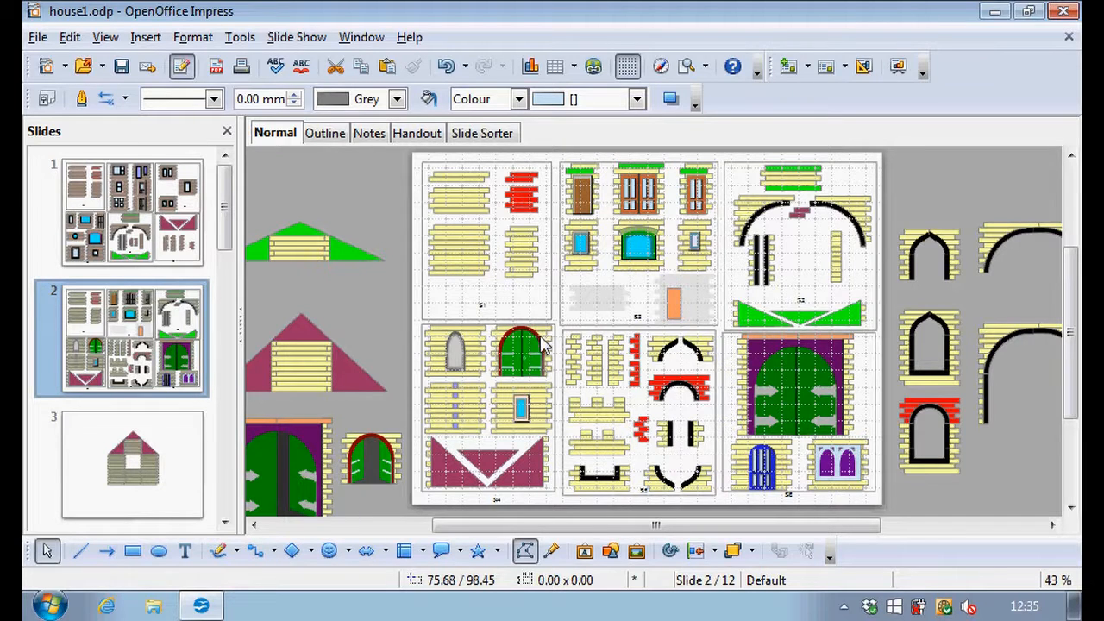
left_click(475, 355)
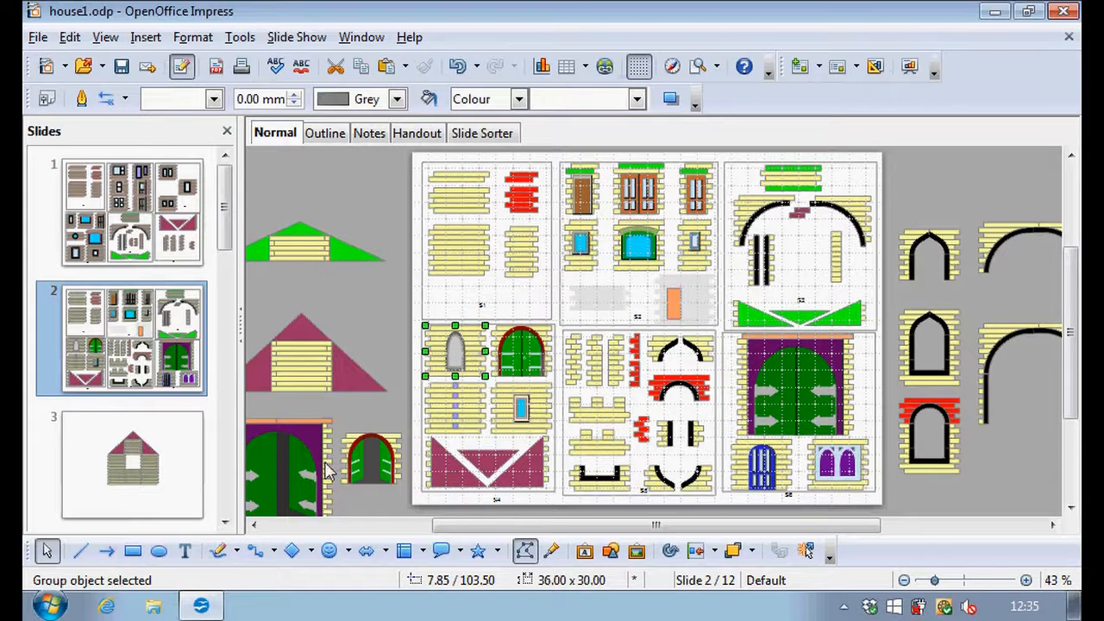
left_click(178, 476)
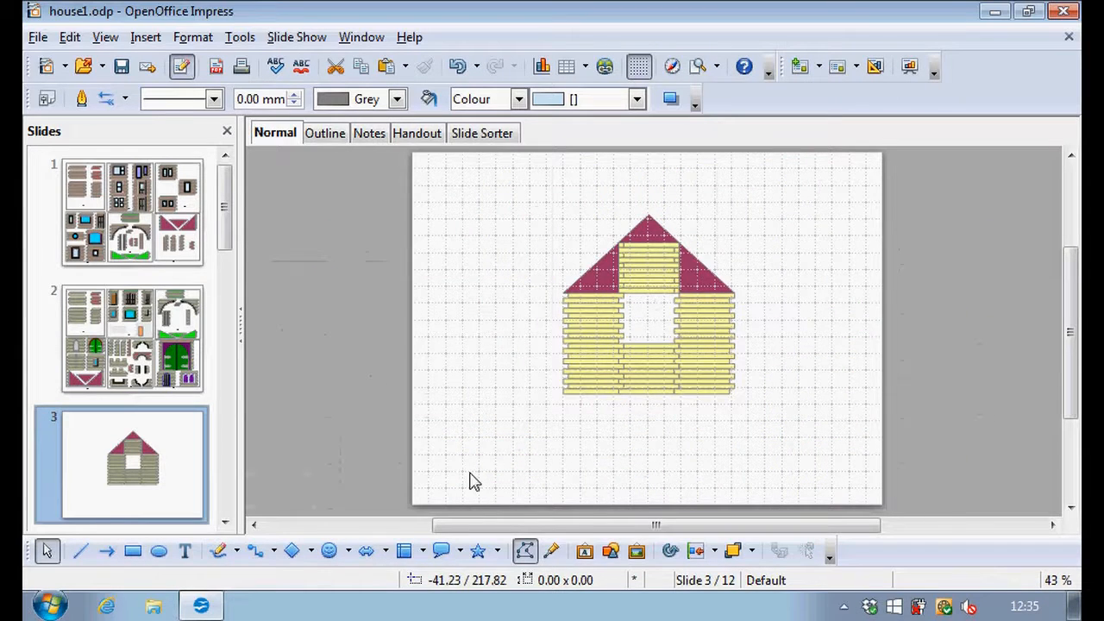
key("ctrl+v")
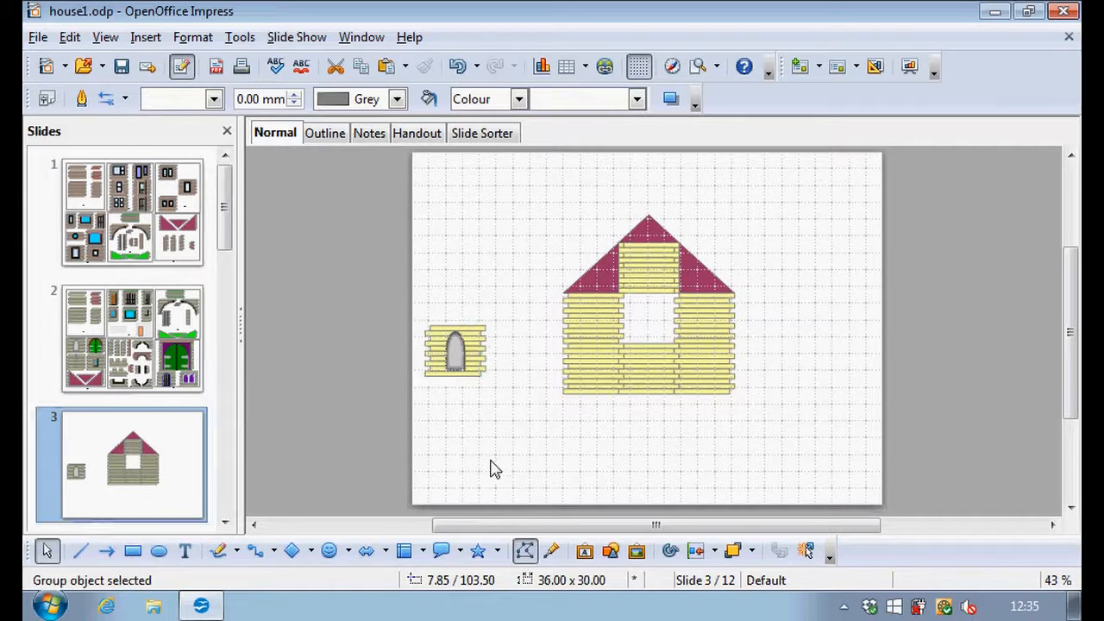
left_click(491, 460)
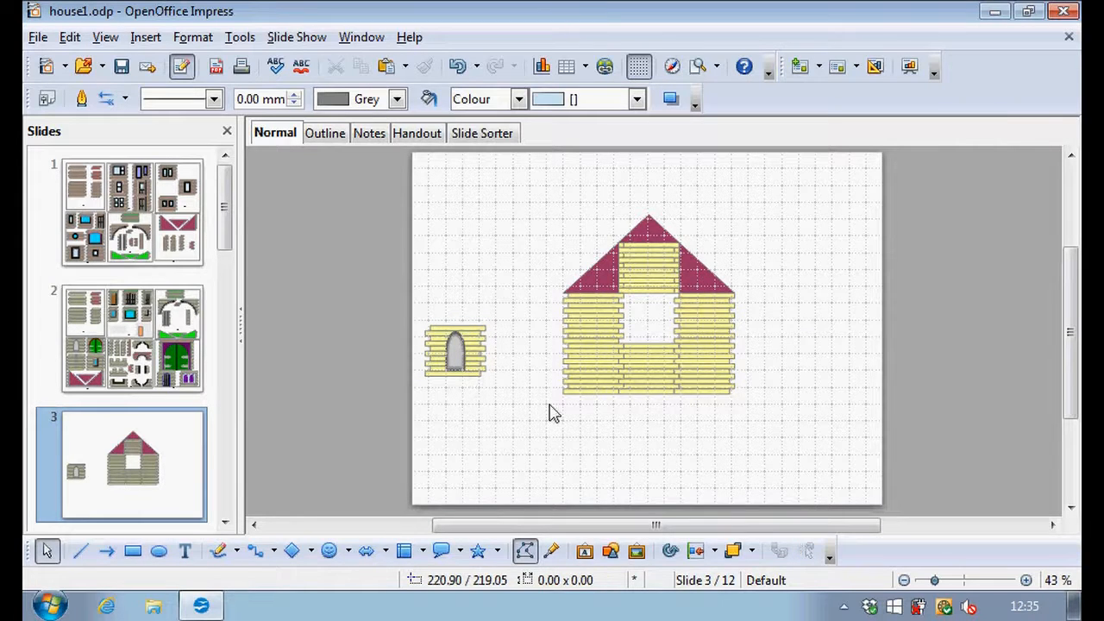
Step: Fit the arched window panel exactly into the gap below the gable on slide 3 and save the presentation
left_click_drag(465, 352, 664, 335)
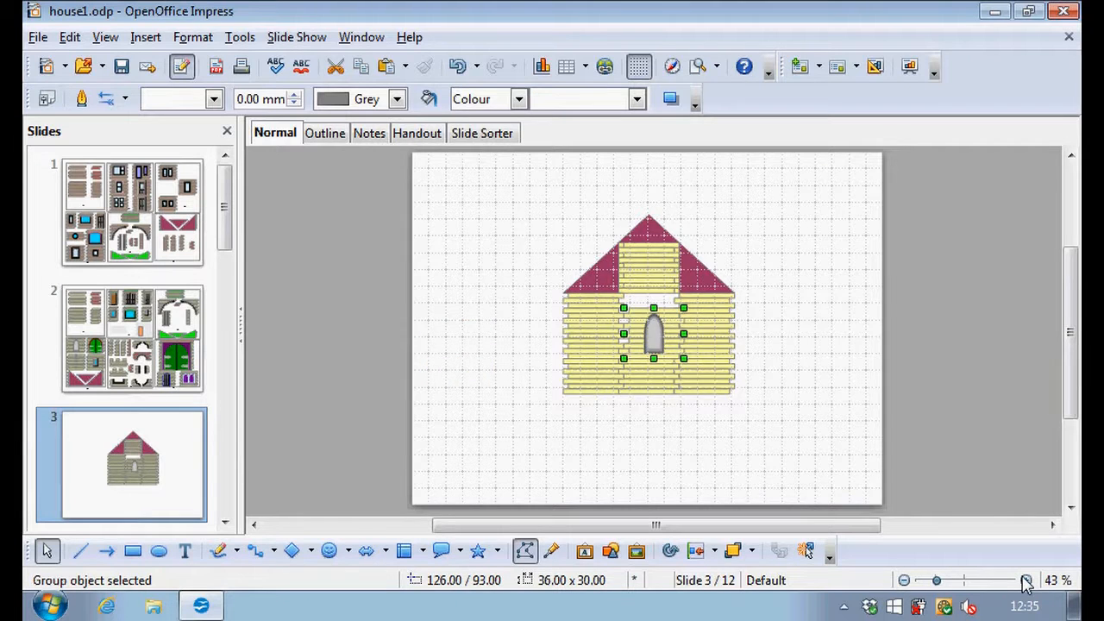
left_click(1026, 580)
left_click(1026, 581)
left_click(1026, 581)
left_click(1026, 580)
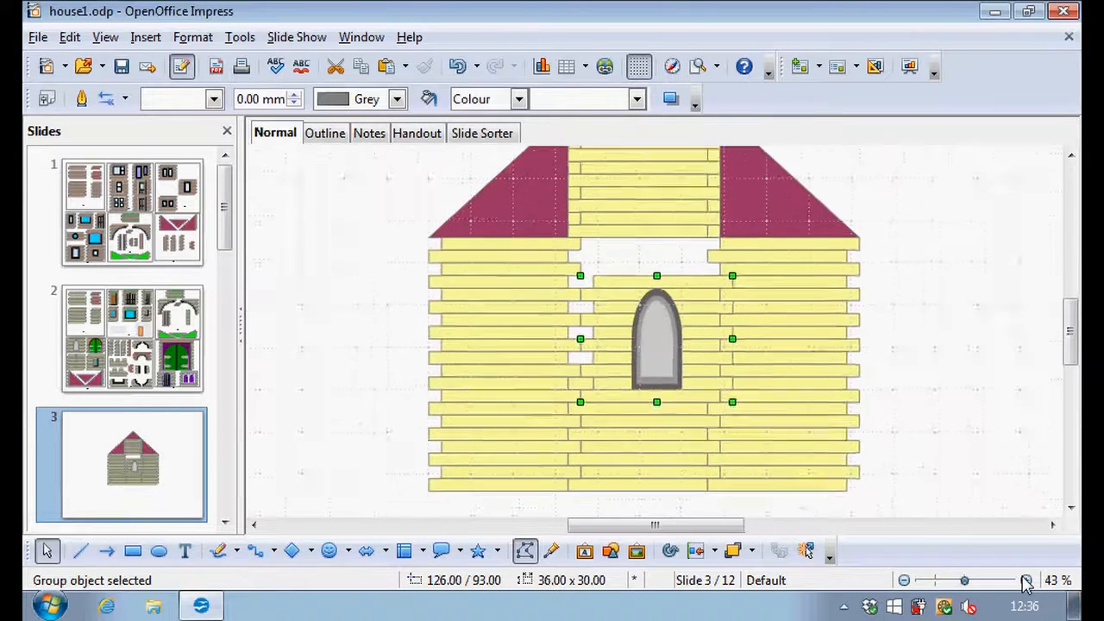
left_click(1026, 580)
left_click_drag(616, 313, 603, 265)
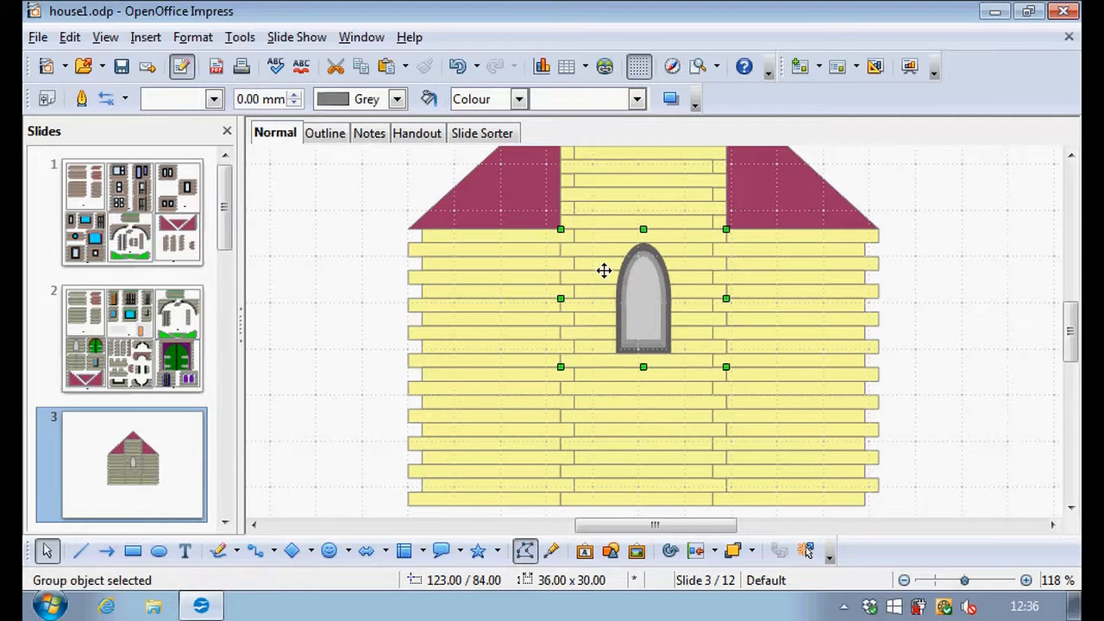
left_click(940, 359)
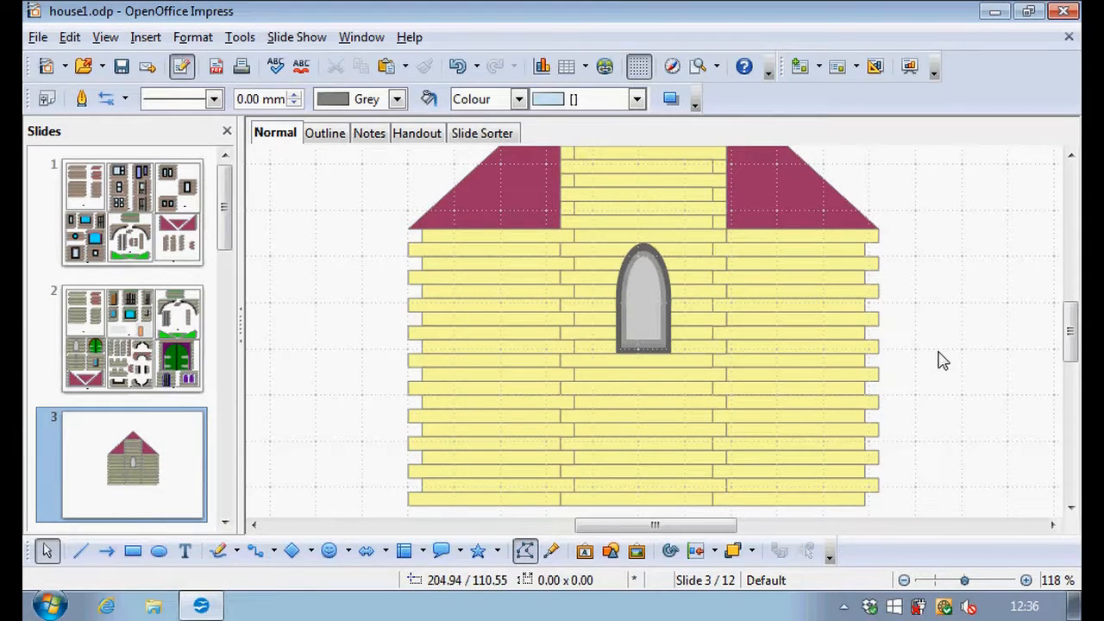
left_click(121, 67)
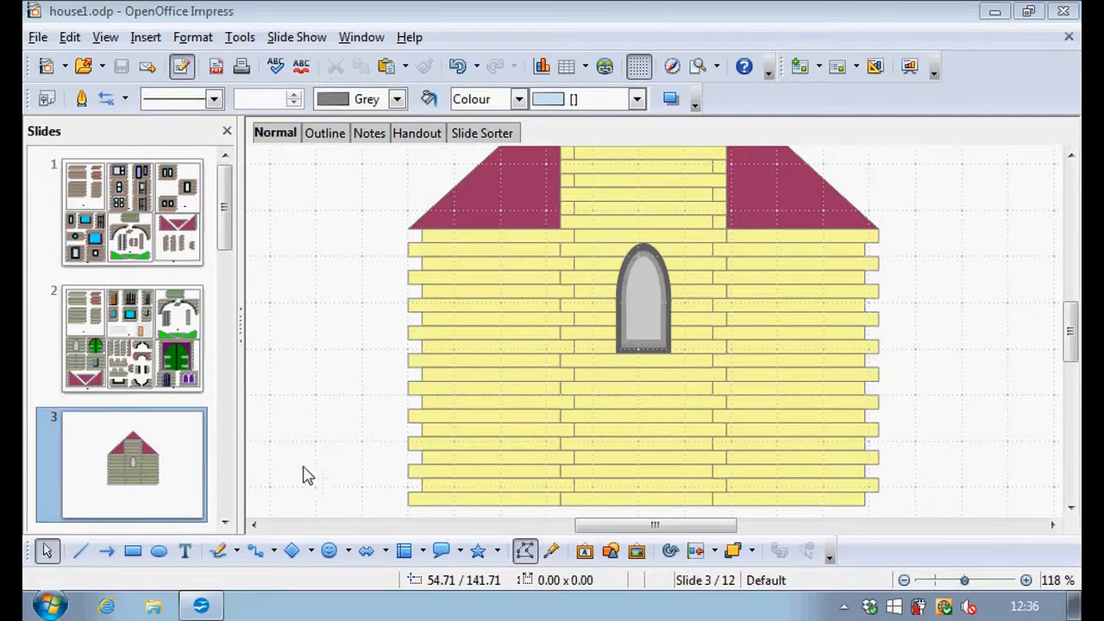
Step: Group all the pieces of the gabled house wall on slide 3 into one object
left_click(904, 580)
left_click(904, 581)
left_click(904, 581)
left_click(904, 581)
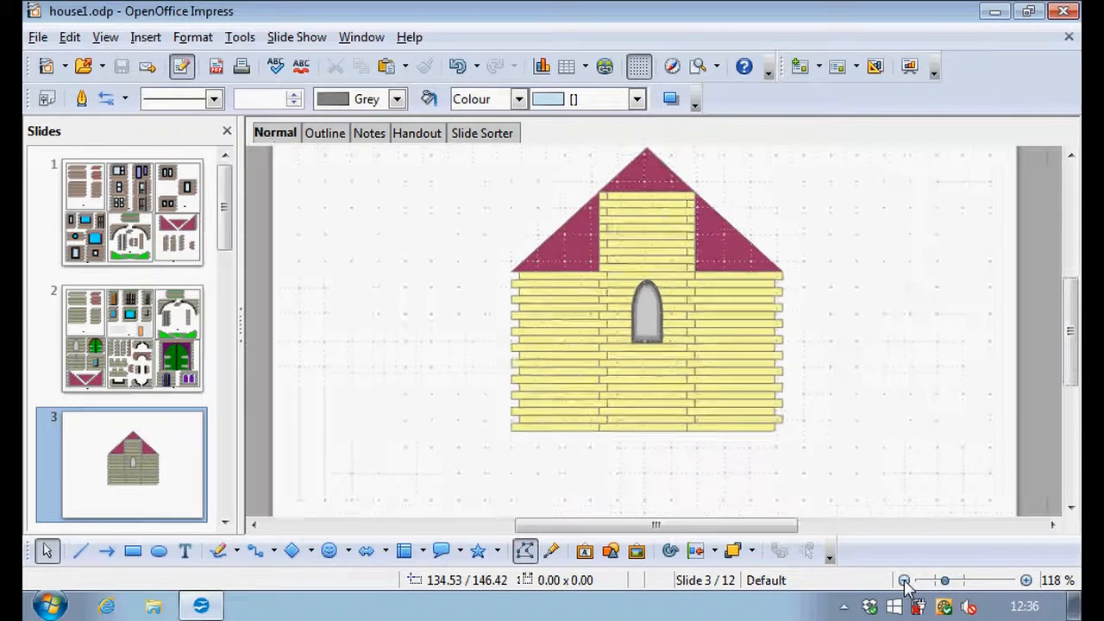
left_click(904, 580)
left_click_drag(478, 165, 808, 503)
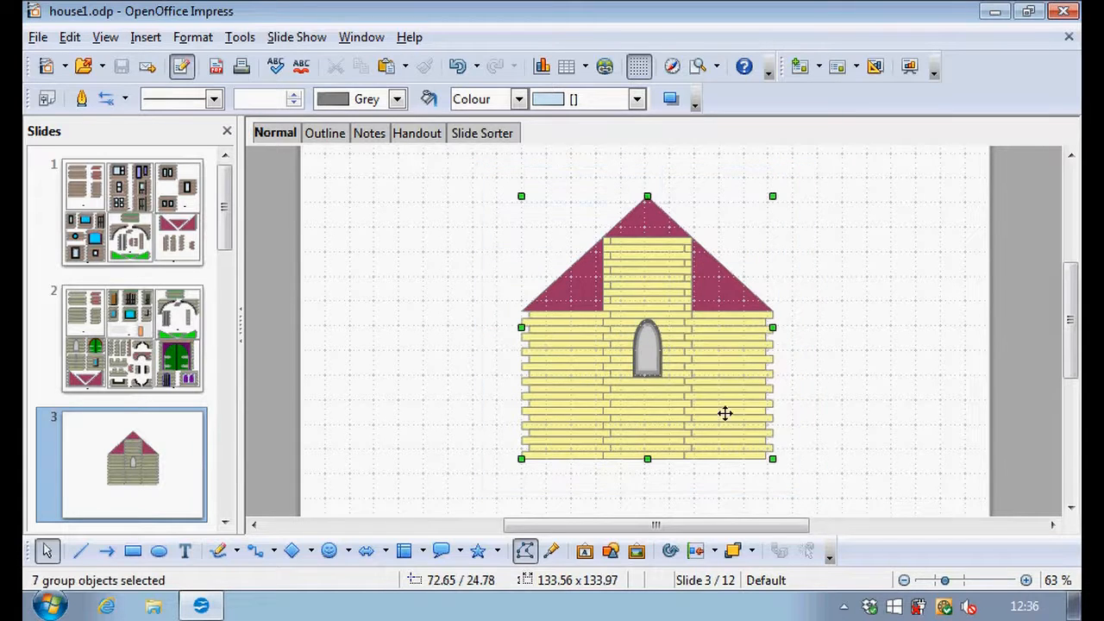
right_click(666, 351)
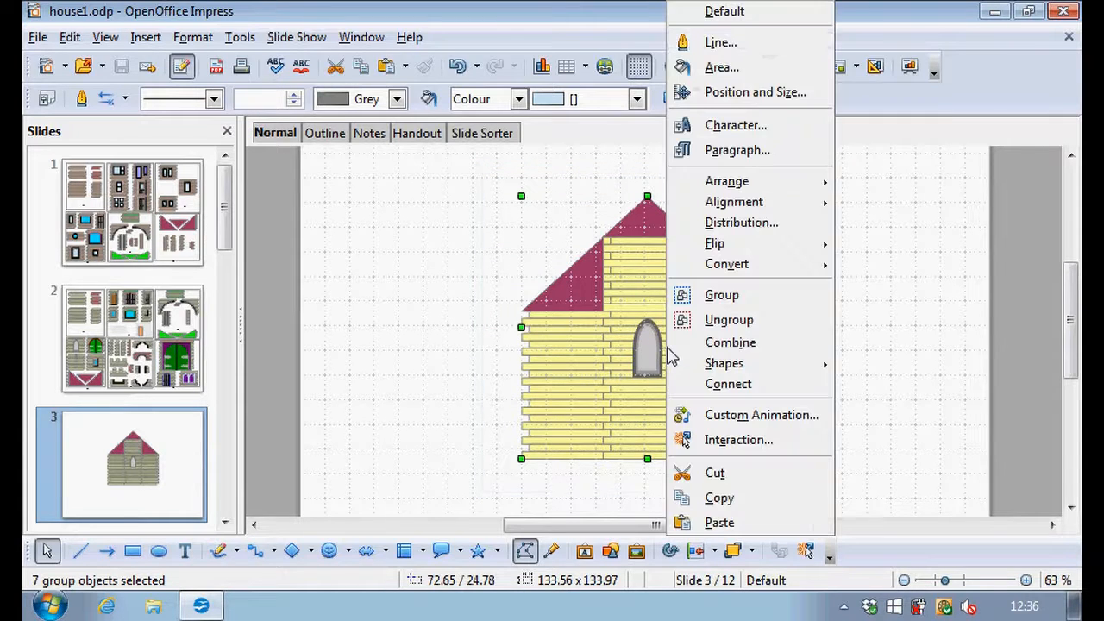
left_click(719, 296)
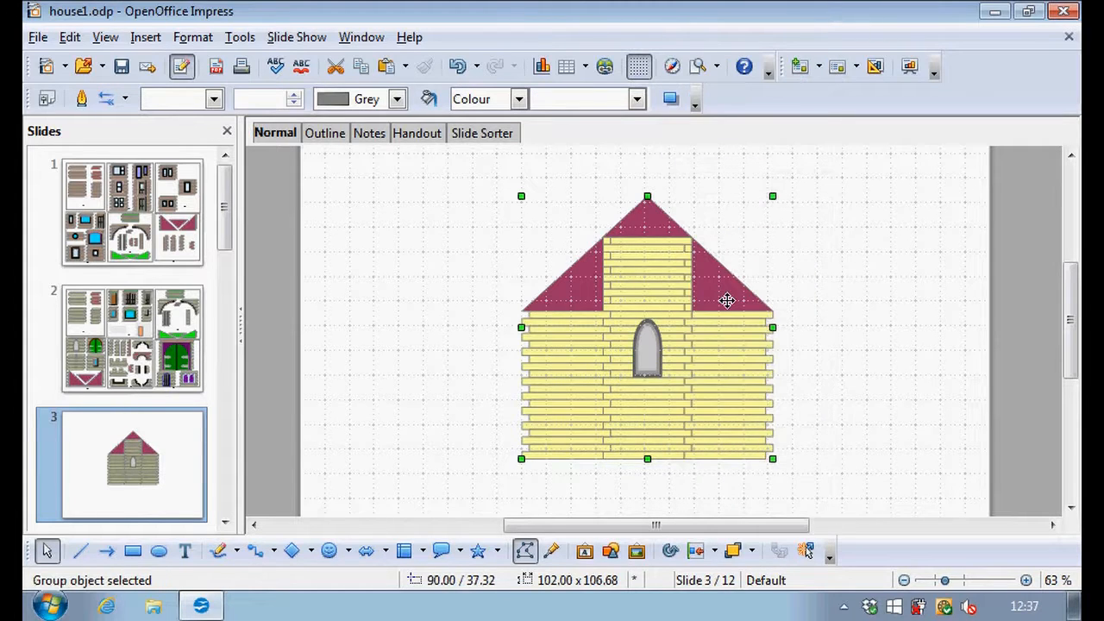
left_click(877, 337)
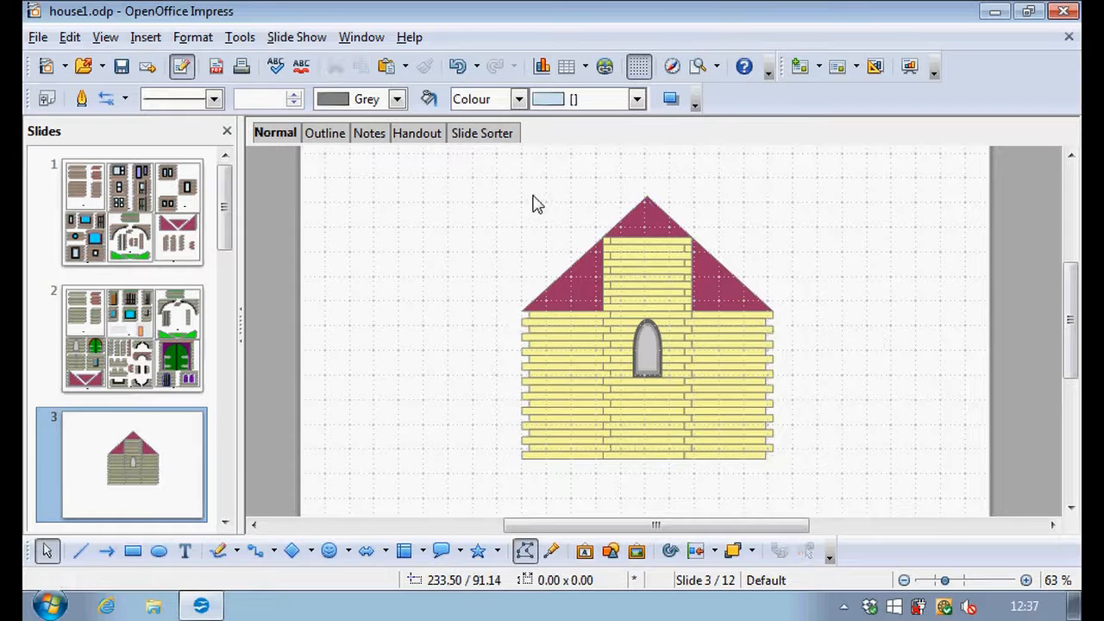
Step: Open slide 6 with the duplicated long wall in Normal view and ungroup the wall into its separate pieces
left_click(480, 137)
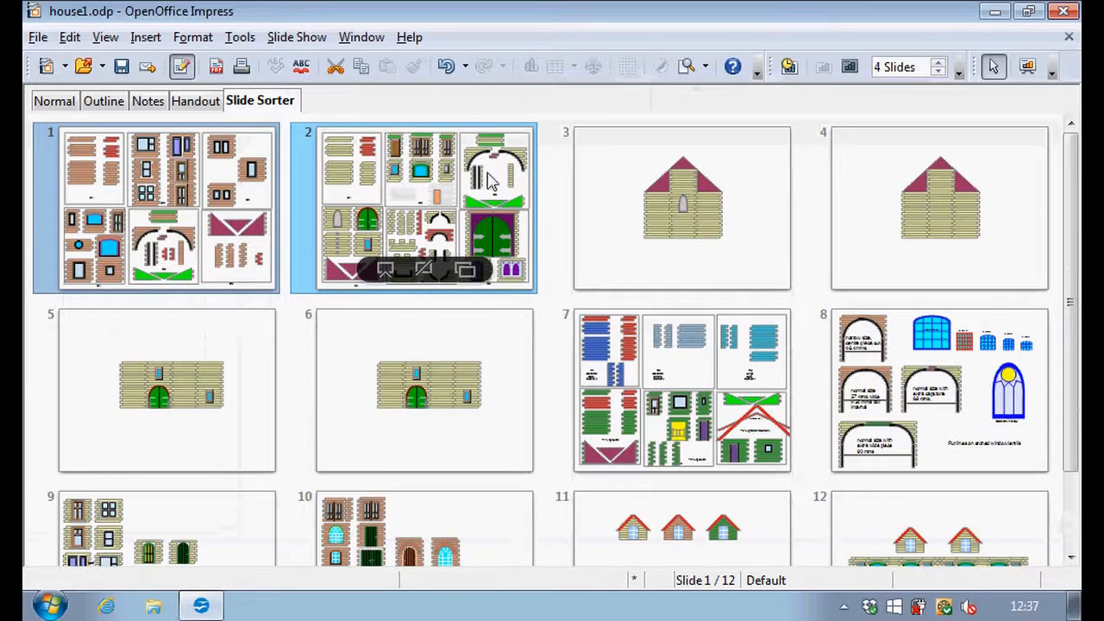
left_click(389, 431)
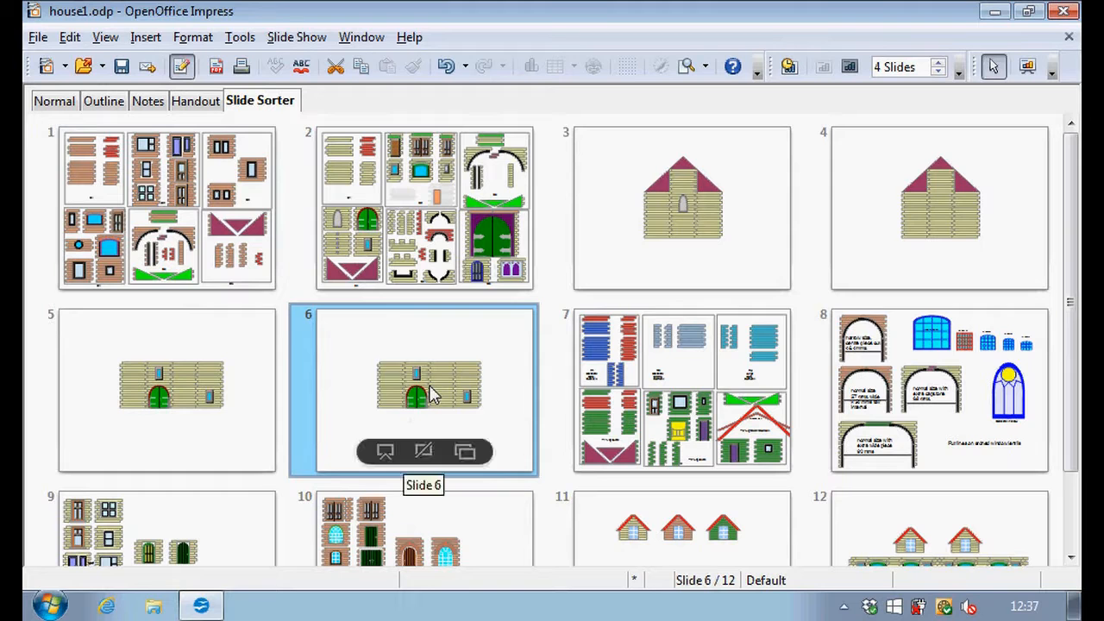
left_click(51, 101)
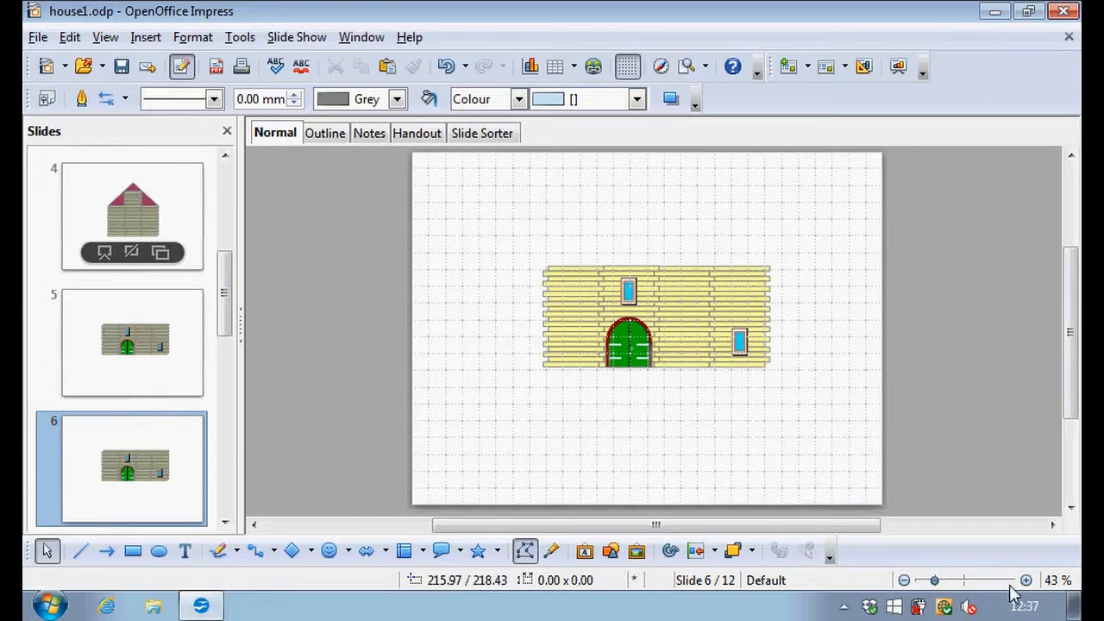
left_click(1025, 581)
left_click(1025, 581)
left_click(1026, 580)
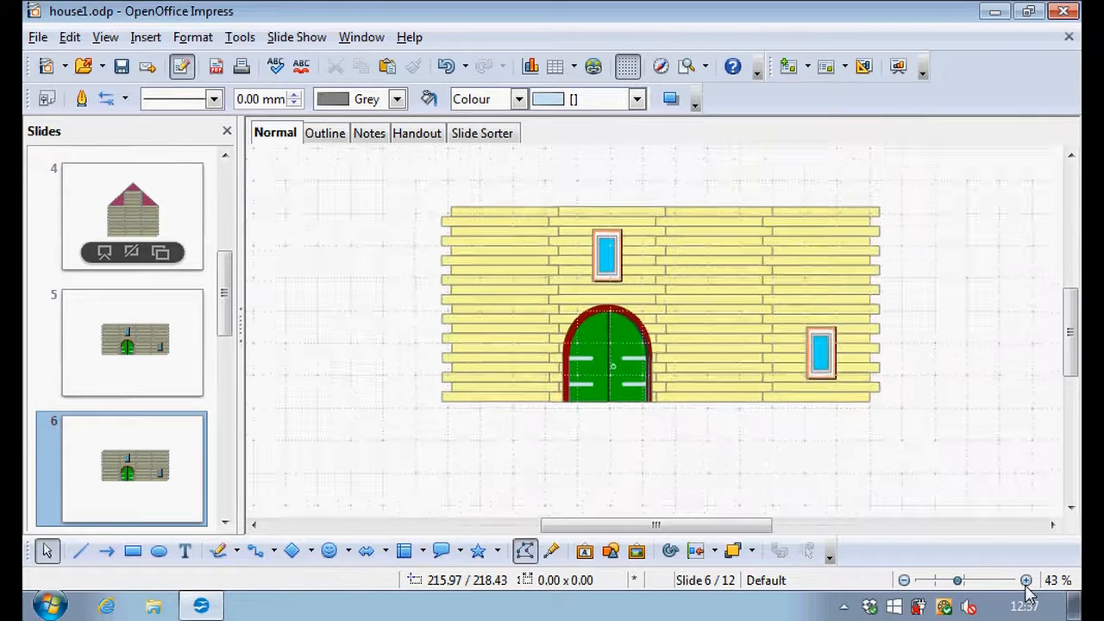
left_click(1025, 580)
left_click(566, 356)
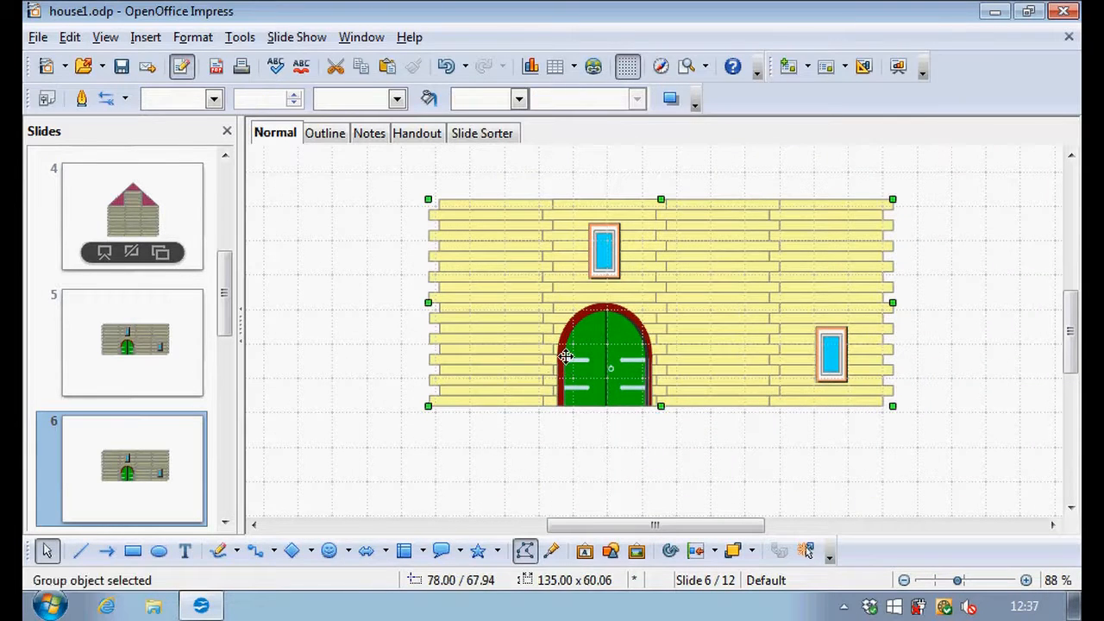
right_click(565, 356)
left_click(575, 318)
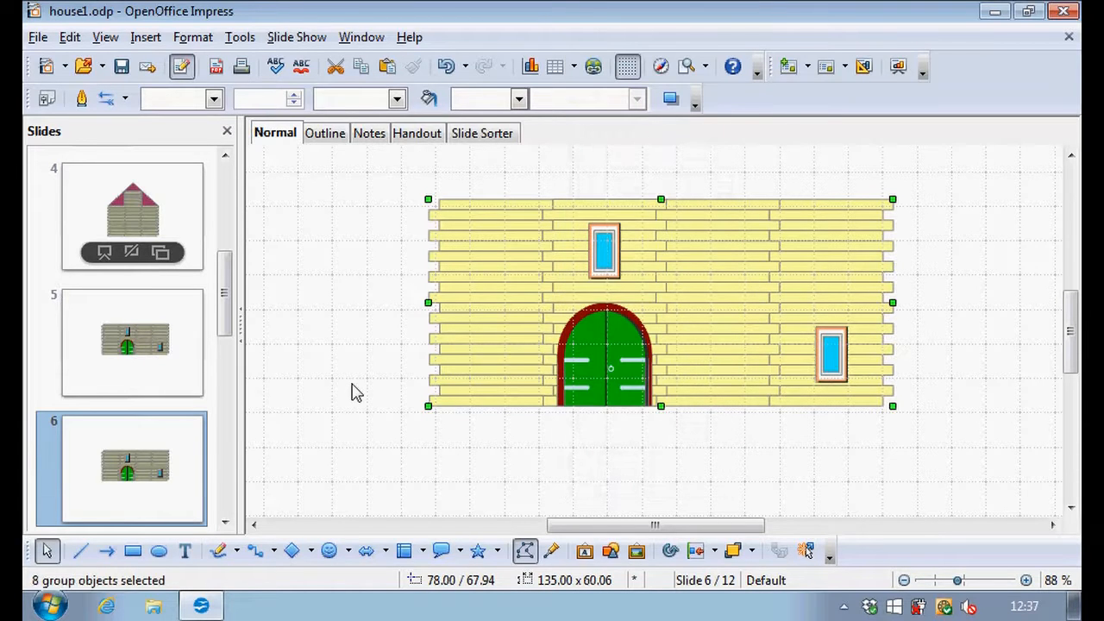
Step: Replace the green door panel on slide 6 with a copy of the plain wall panel from the wall's lower-left corner
left_click(590, 379)
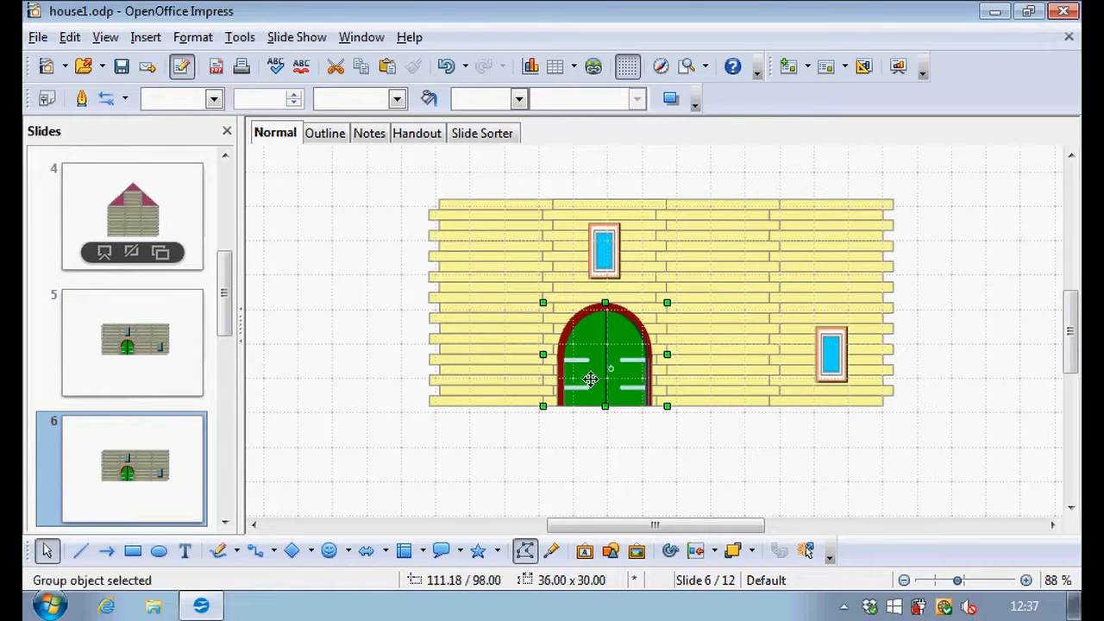
key("Delete")
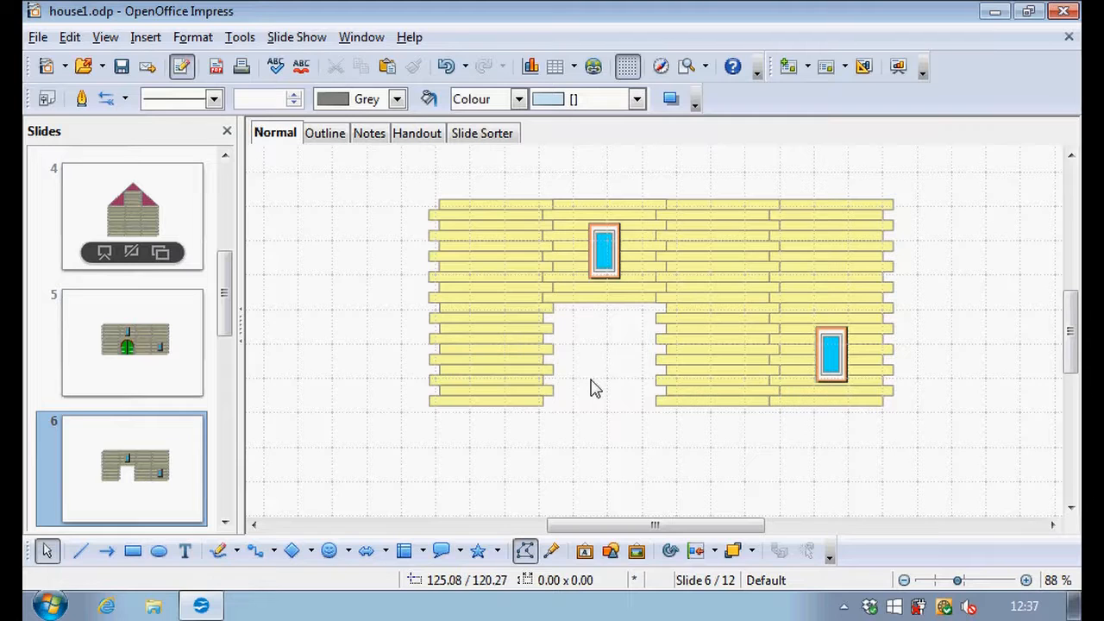
left_click(505, 364)
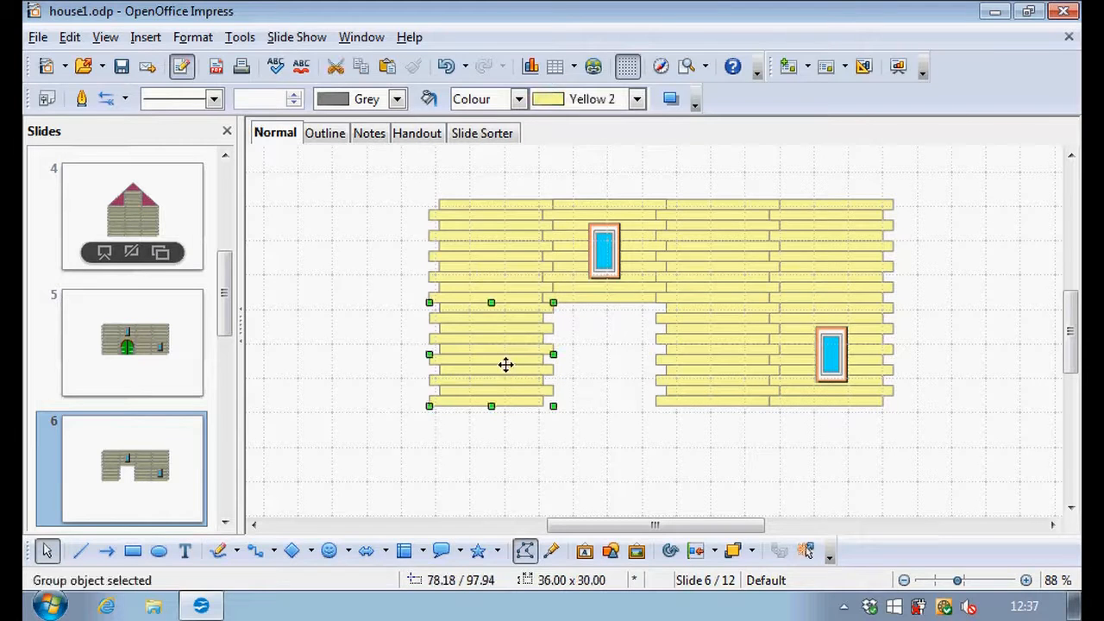
key("ctrl+c")
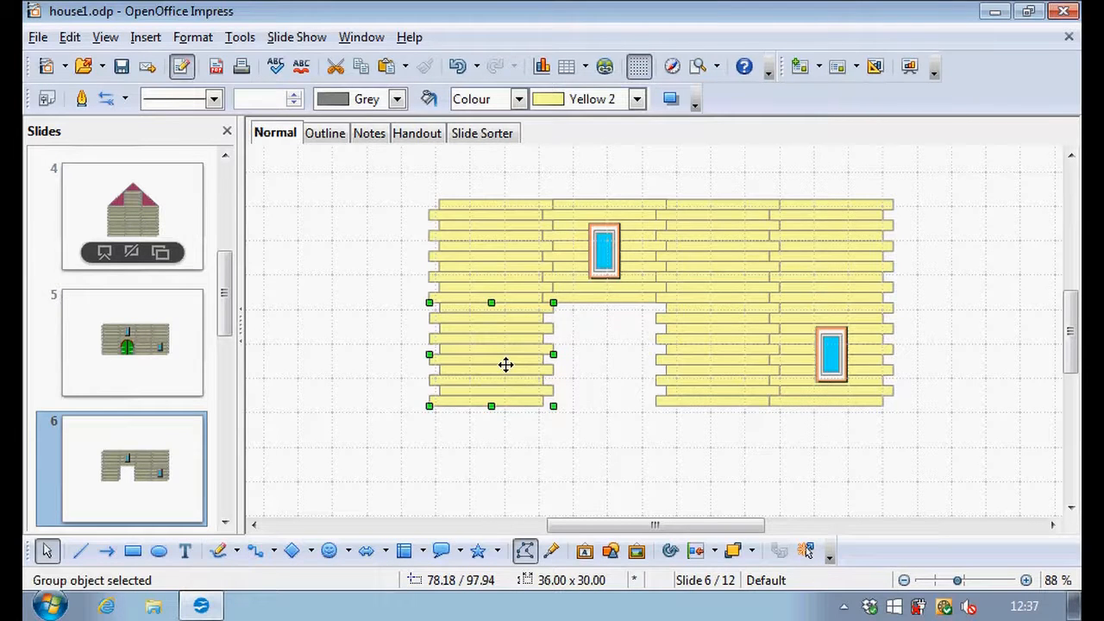
left_click_drag(508, 355, 611, 357)
left_click(419, 452)
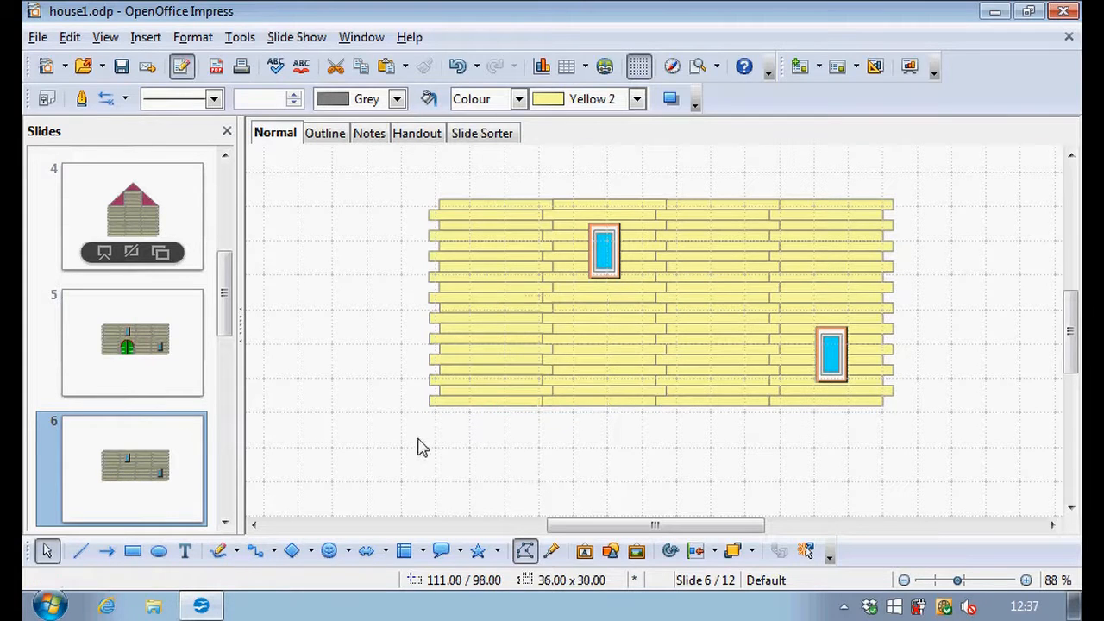
Step: Group all the pieces of the long wall on slide 6, return to Slide Sorter view and save the presentation
left_click_drag(399, 167, 931, 479)
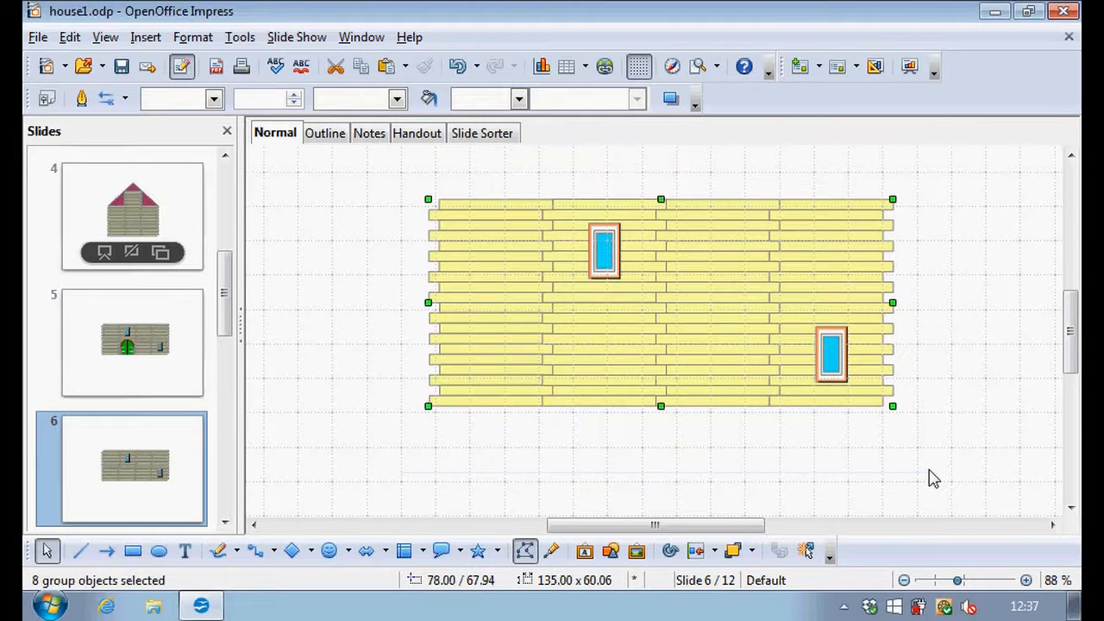
right_click(731, 297)
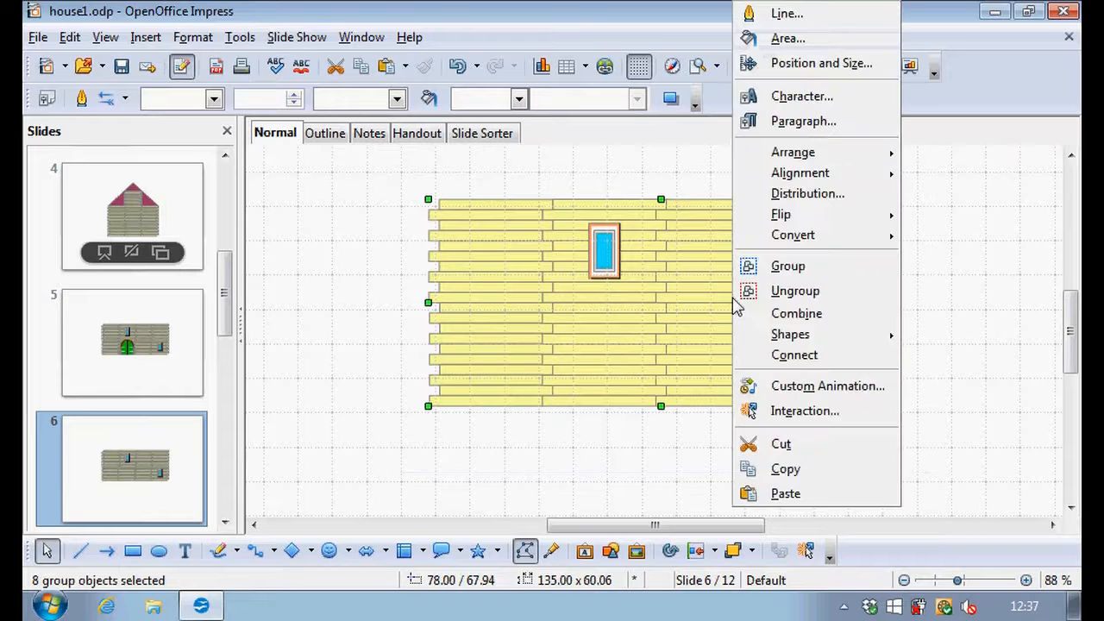
left_click(791, 265)
left_click(500, 135)
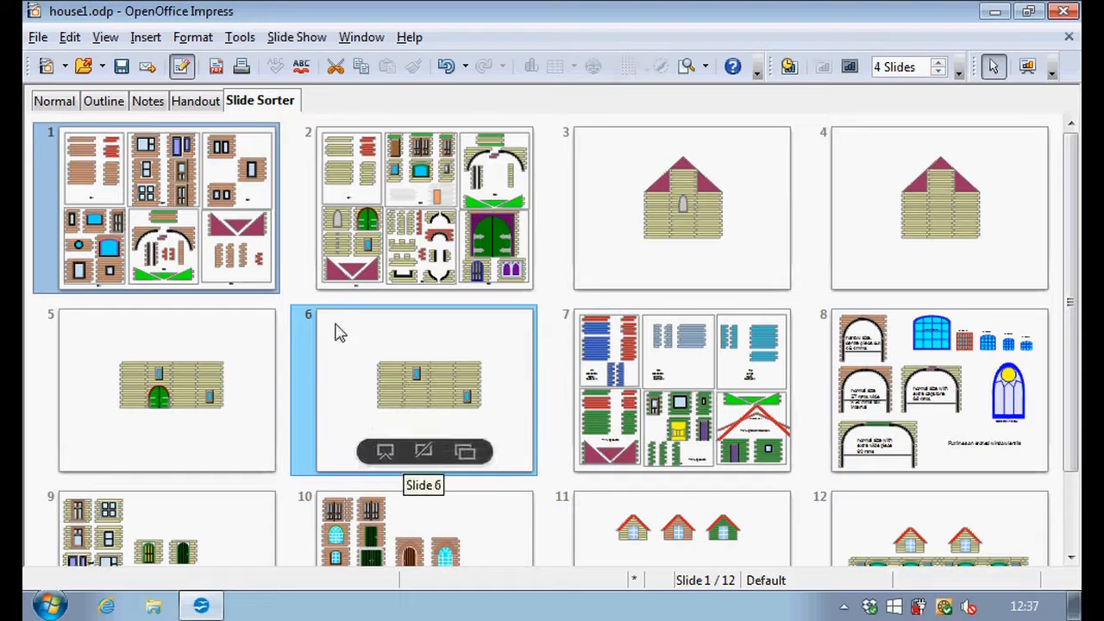
left_click(123, 68)
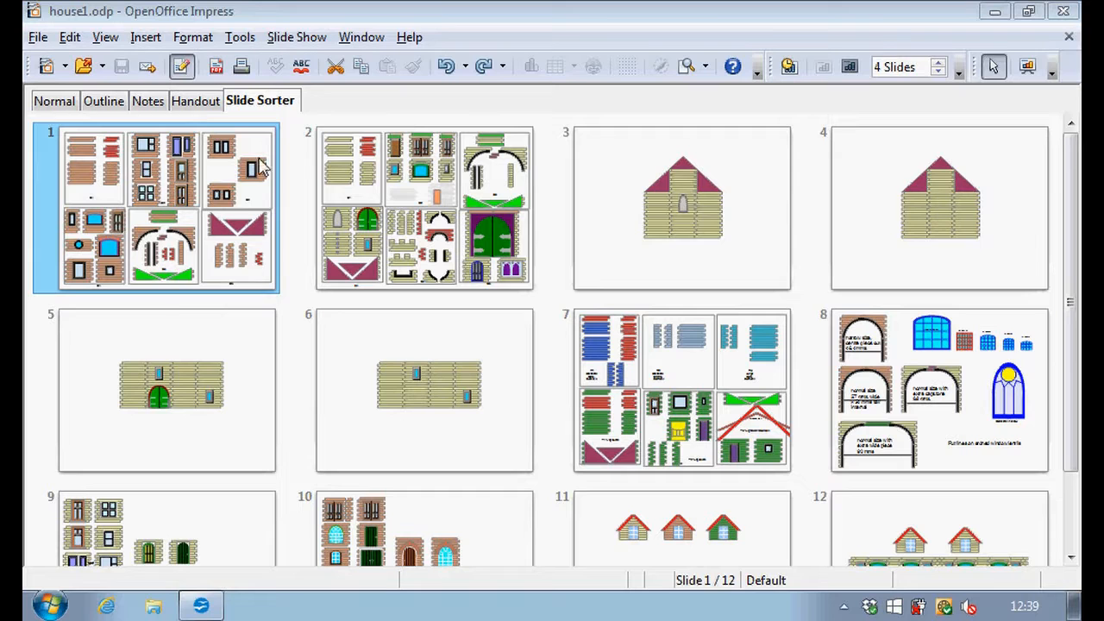
Step: Insert a new blank slide and place it as slide 3, directly before the gabled wall slides
left_click(145, 39)
left_click(178, 67)
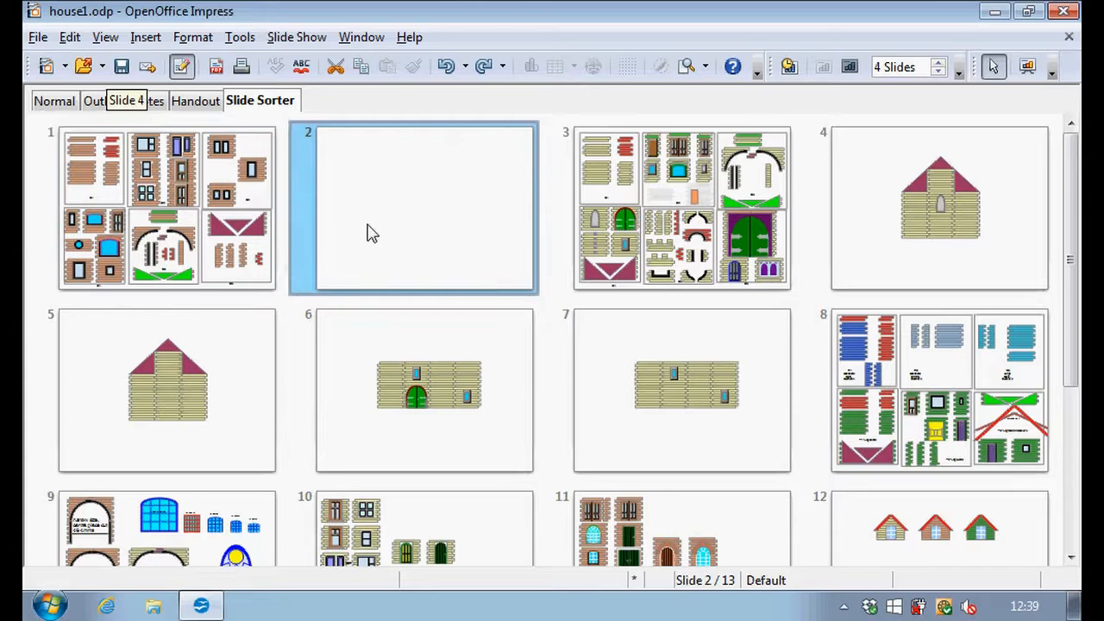
mouse_move(369, 229)
left_click_drag(384, 215, 795, 241)
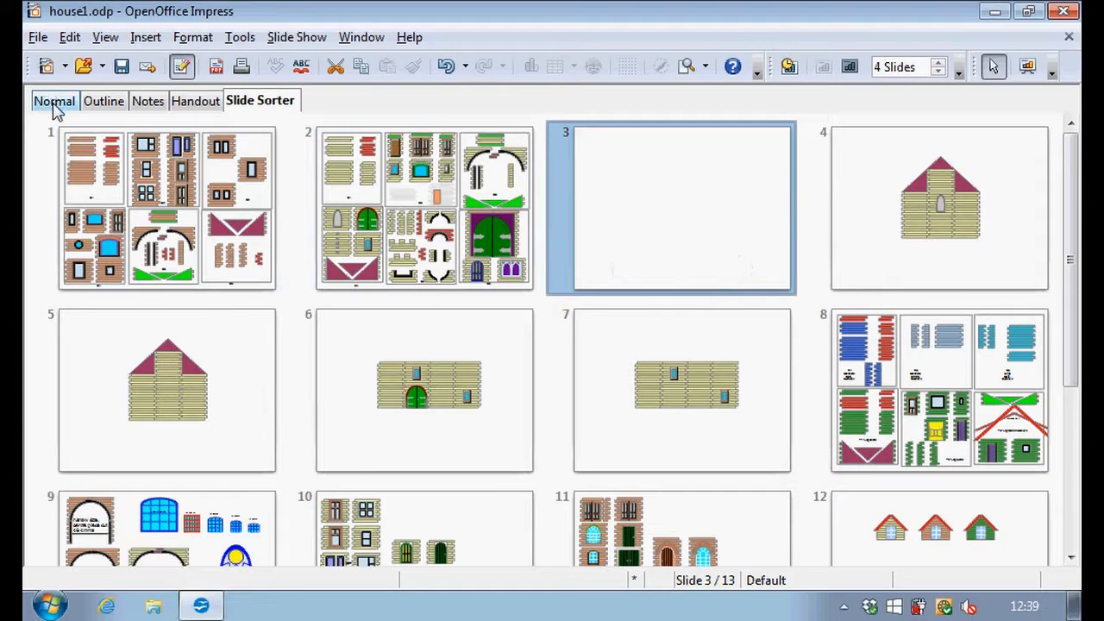
Step: Open the new slide 3 in Normal view and delete its title and text placeholders
left_click(55, 102)
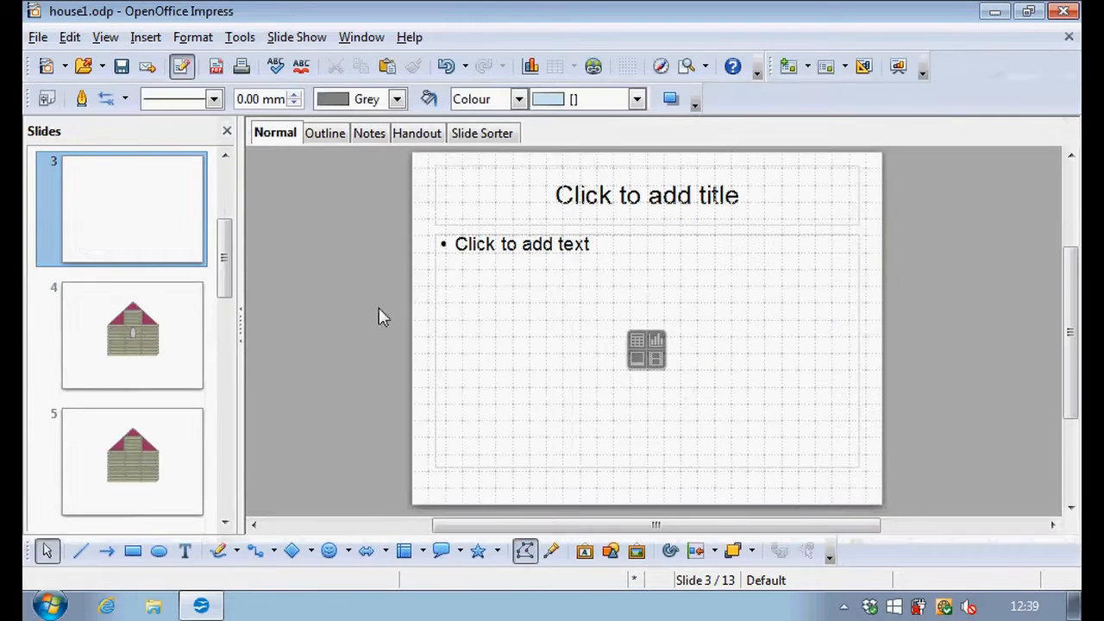
left_click(437, 217)
key("Delete")
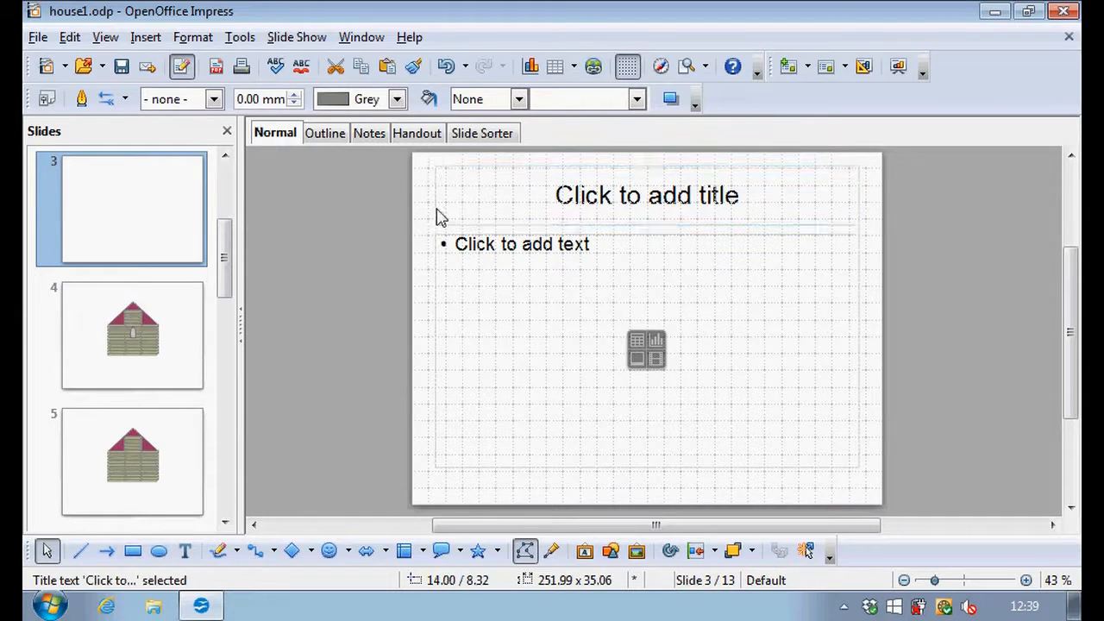
left_click(442, 298)
key("Delete")
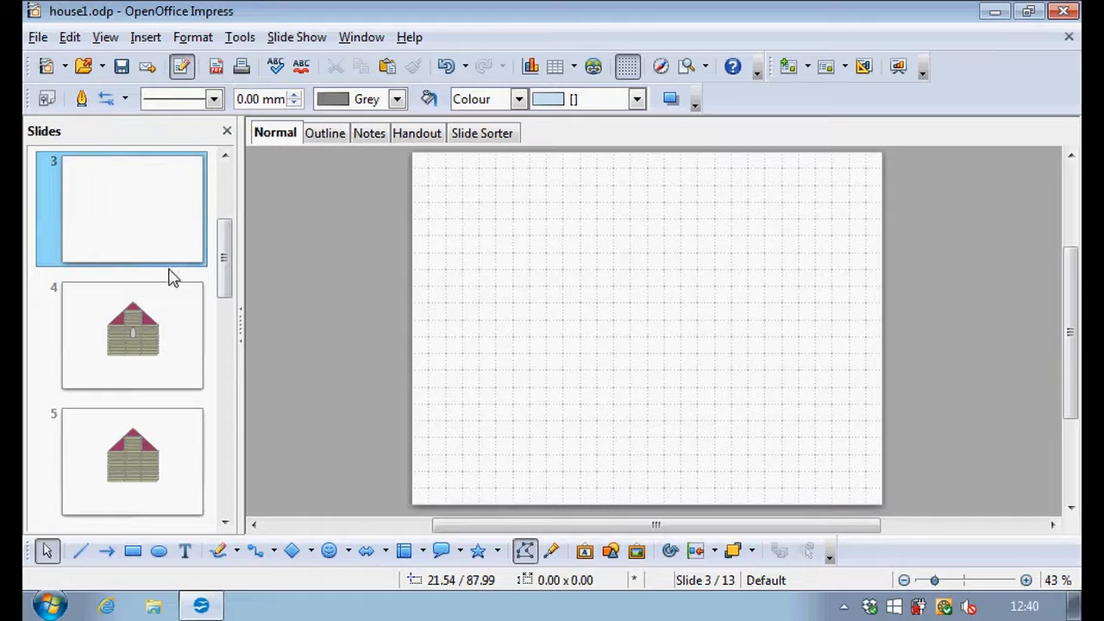
Step: Copy the gabled wall with the arched window from slide 4 onto slide 3 and move it to about 32 / 67 mm
left_click(170, 319)
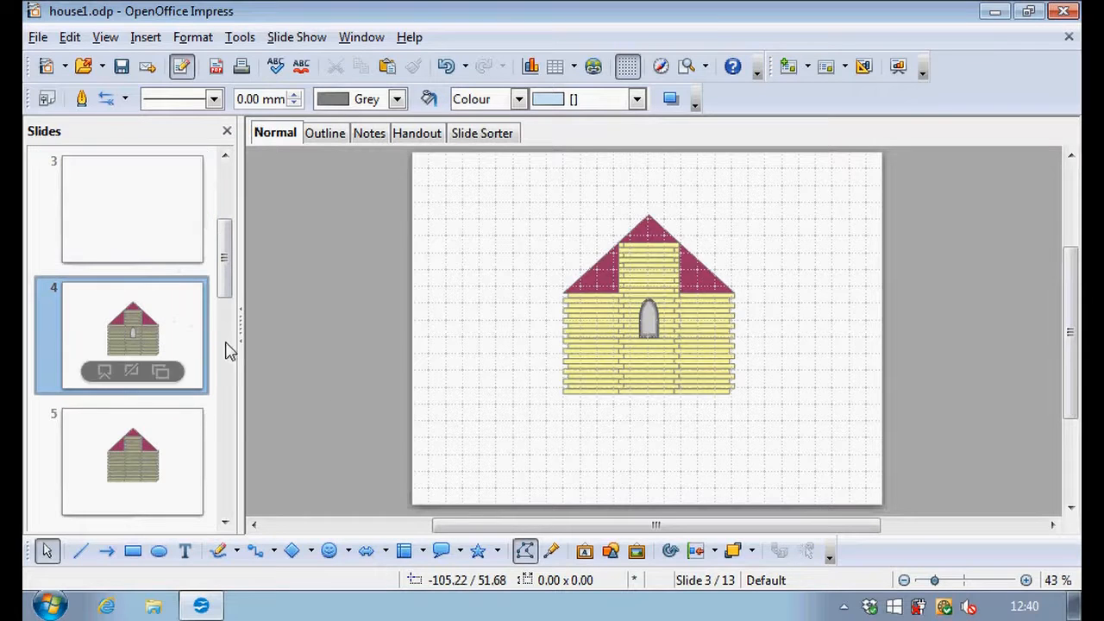
left_click(614, 351)
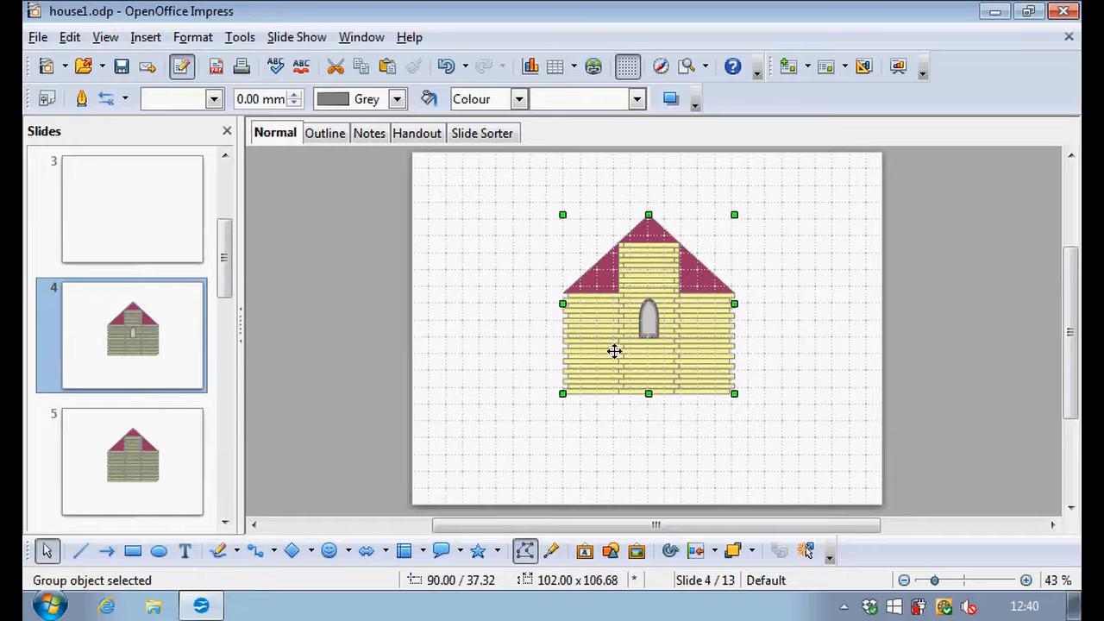
left_click(157, 227)
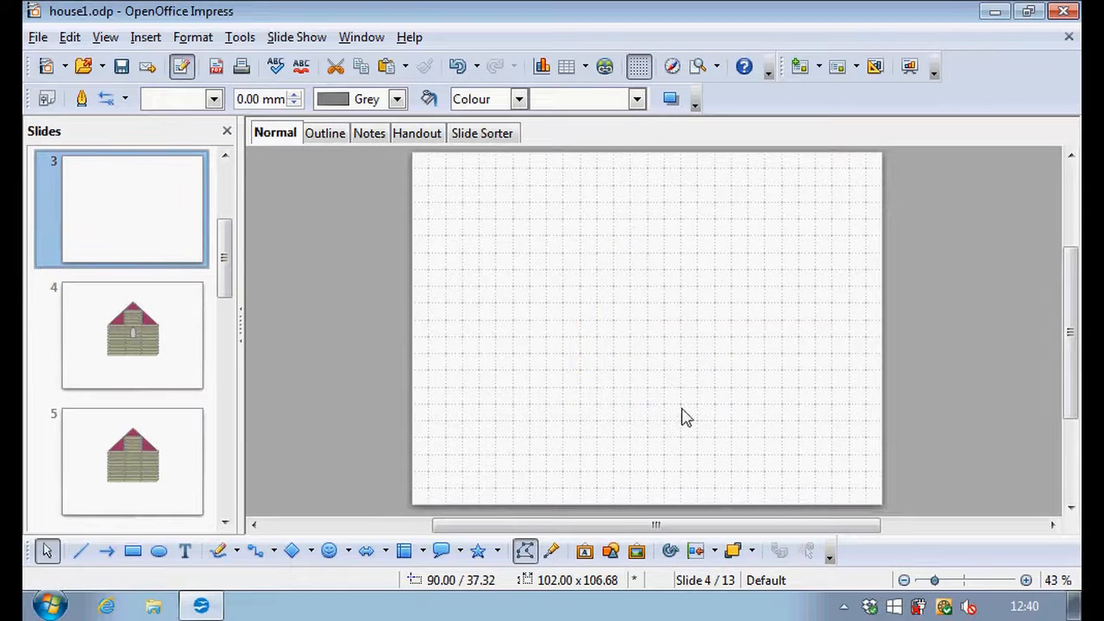
key("ctrl+v")
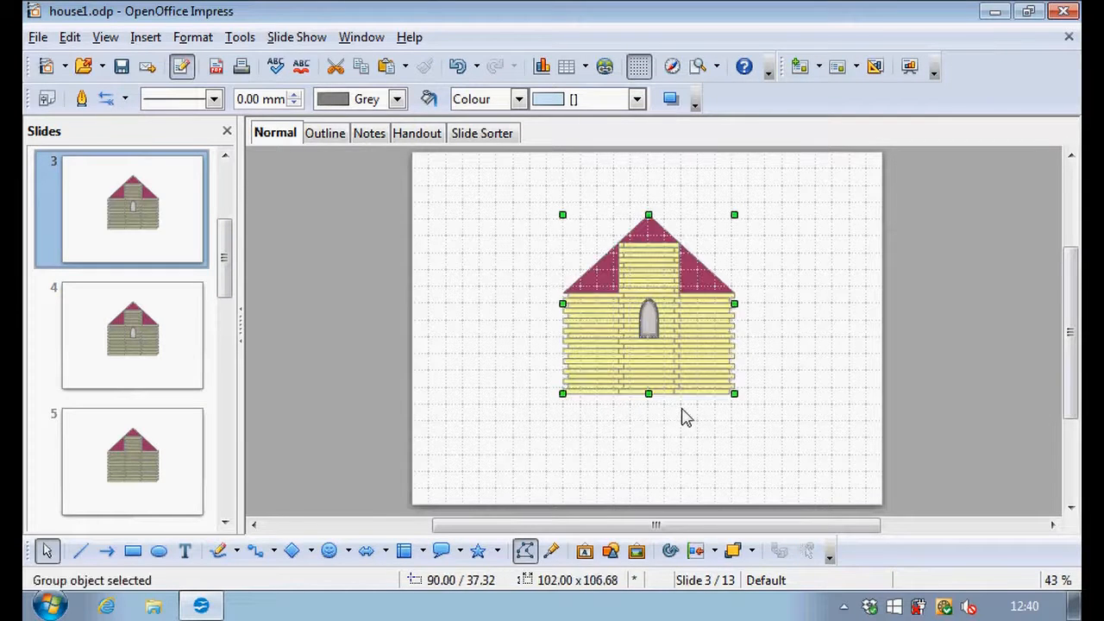
left_click_drag(662, 357, 564, 409)
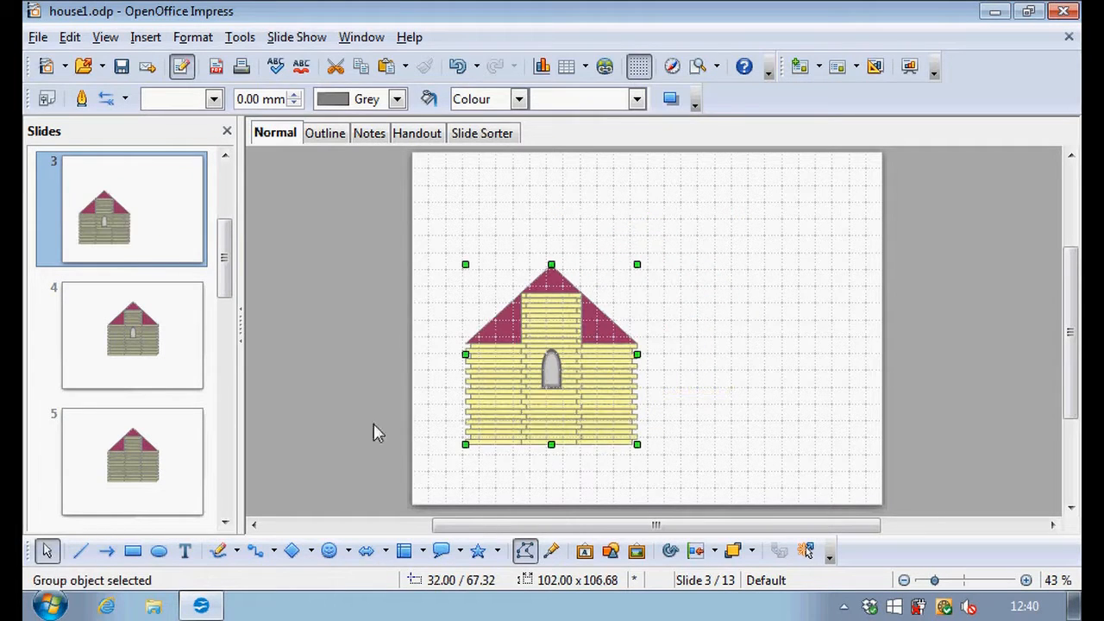
Step: Copy the long wall with the arched door from slide 6 onto slide 3 and move it to about 140 / 117 mm
left_click_drag(225, 247, 226, 282)
left_click(164, 405)
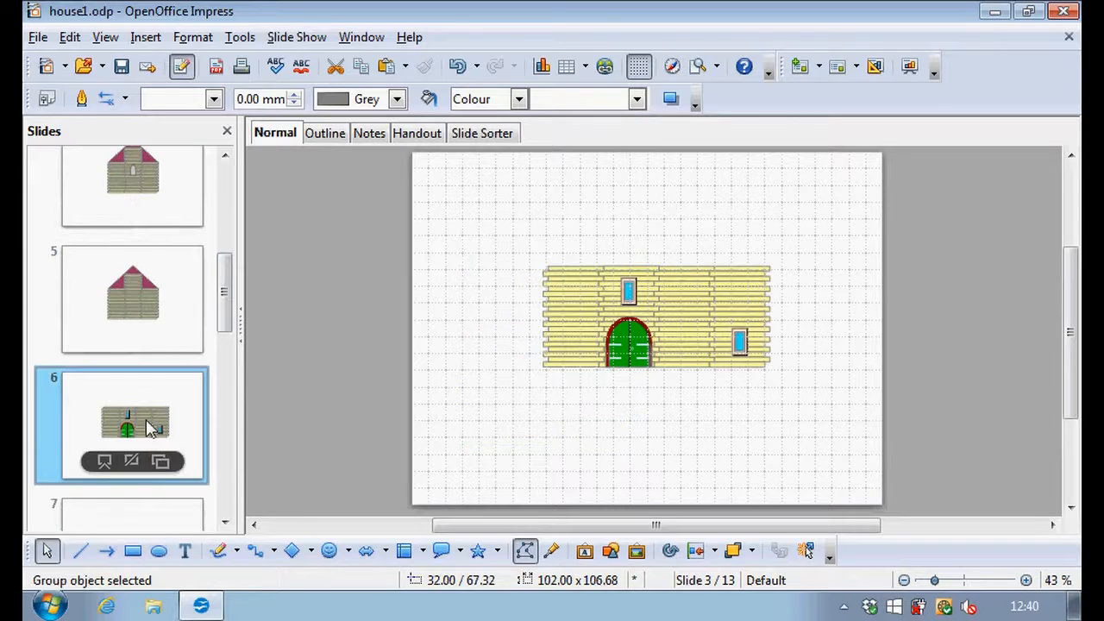
left_click(598, 336)
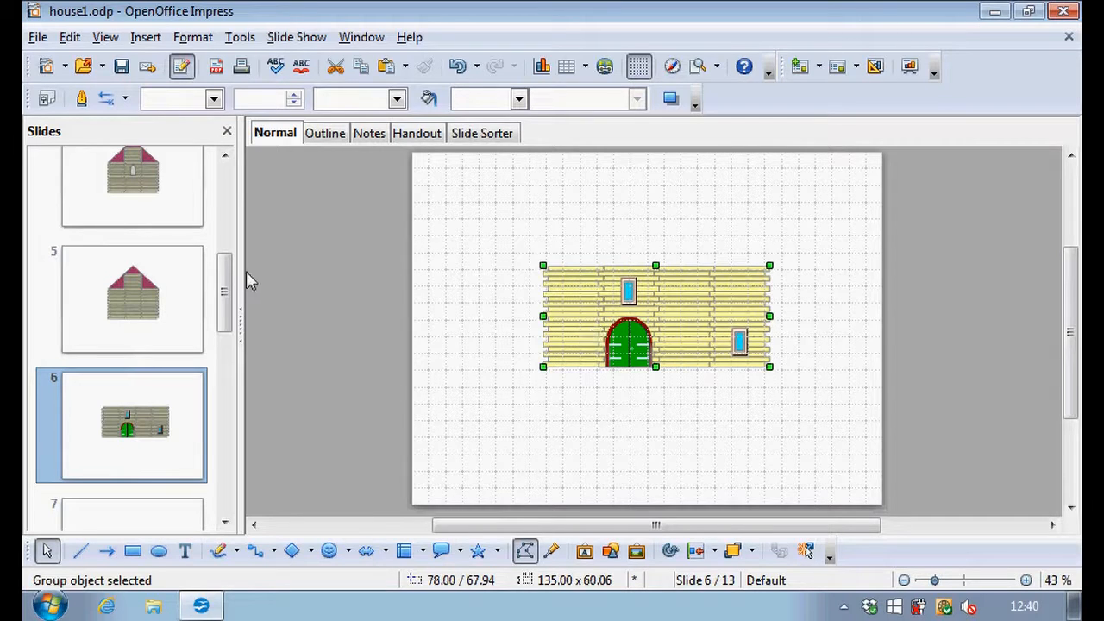
left_click_drag(234, 296, 228, 240)
left_click(172, 269)
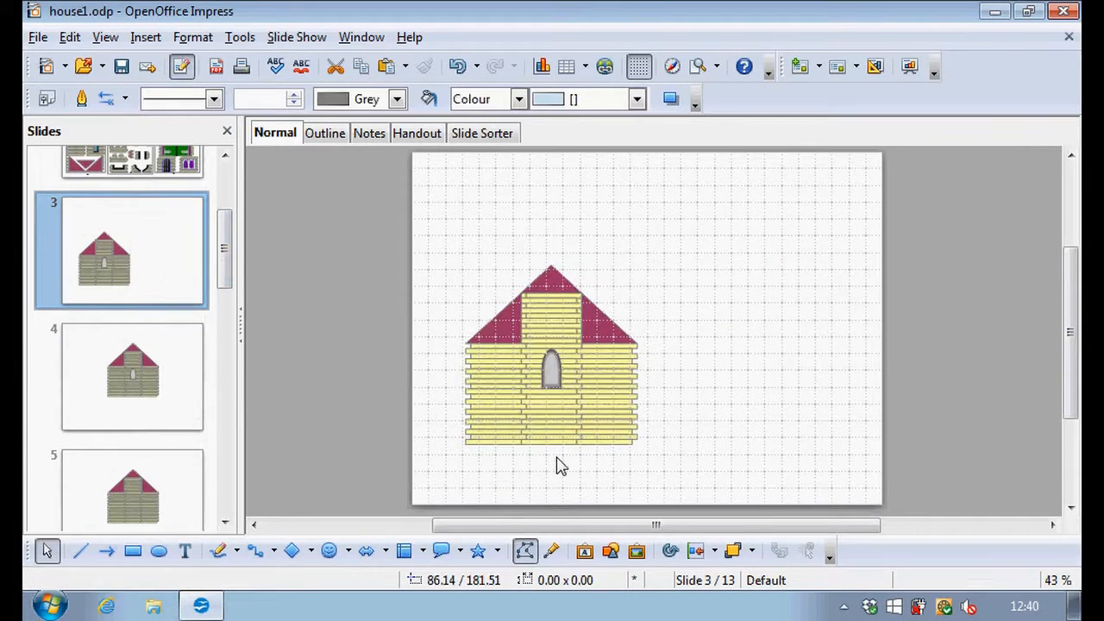
key("ctrl+v")
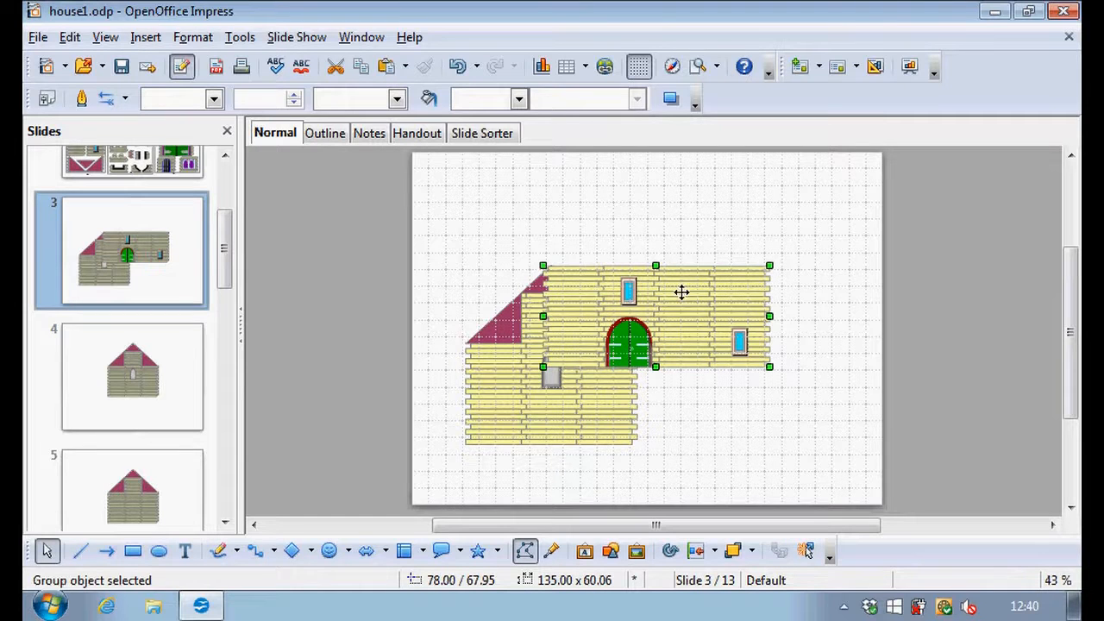
left_click_drag(682, 305, 778, 379)
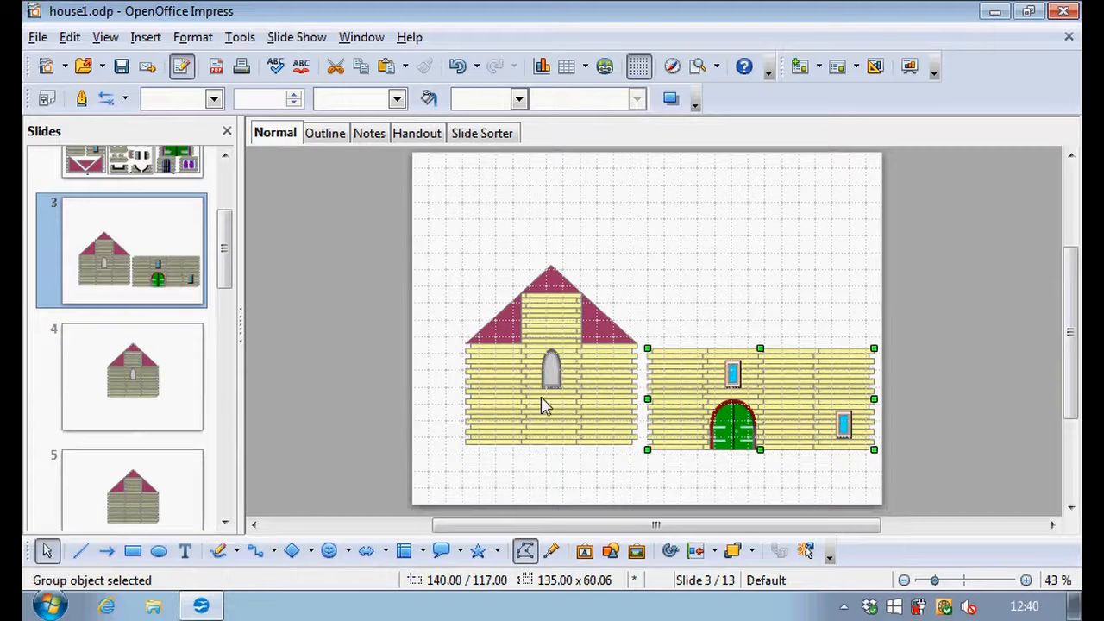
Step: Copy the plain gabled wall from slide 5 onto slide 3 and move it to about 276 / 73 mm
left_click(153, 485)
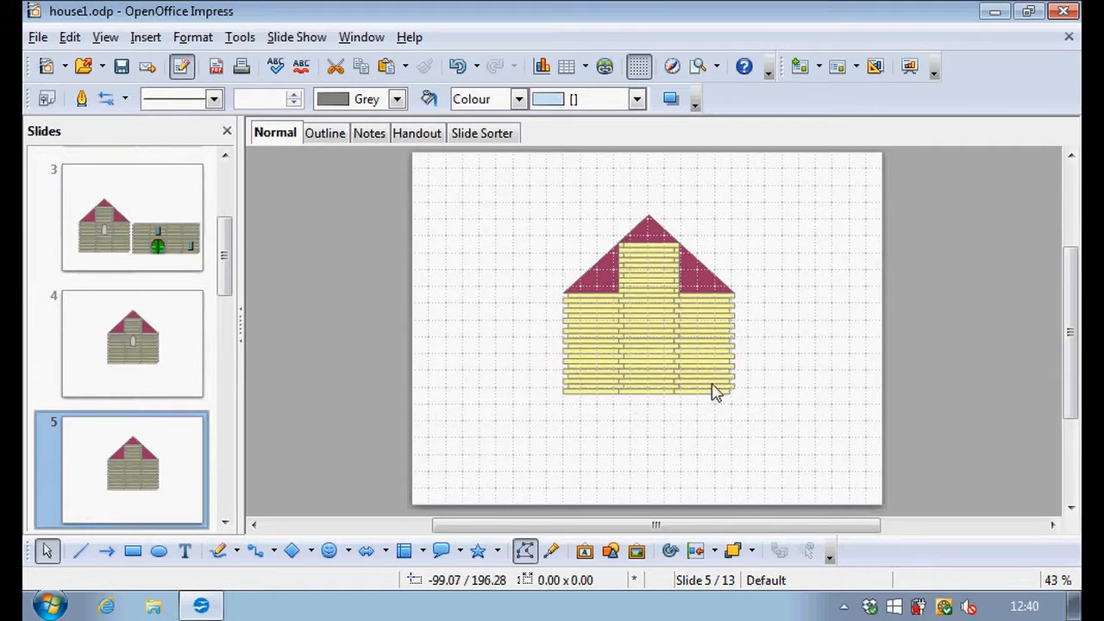
left_click(627, 353)
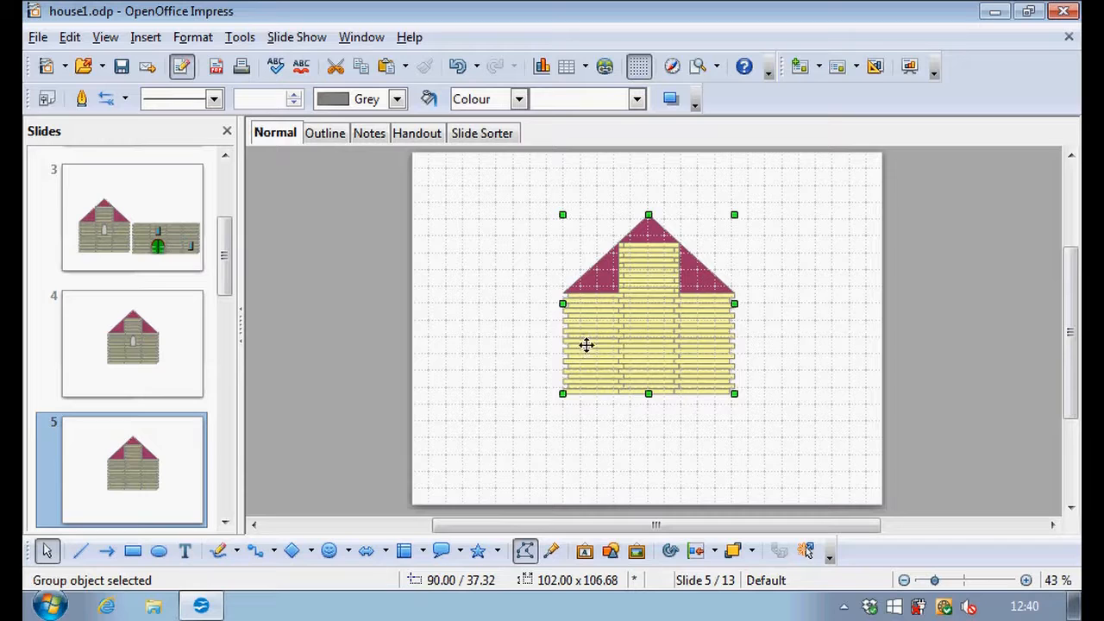
left_click(159, 207)
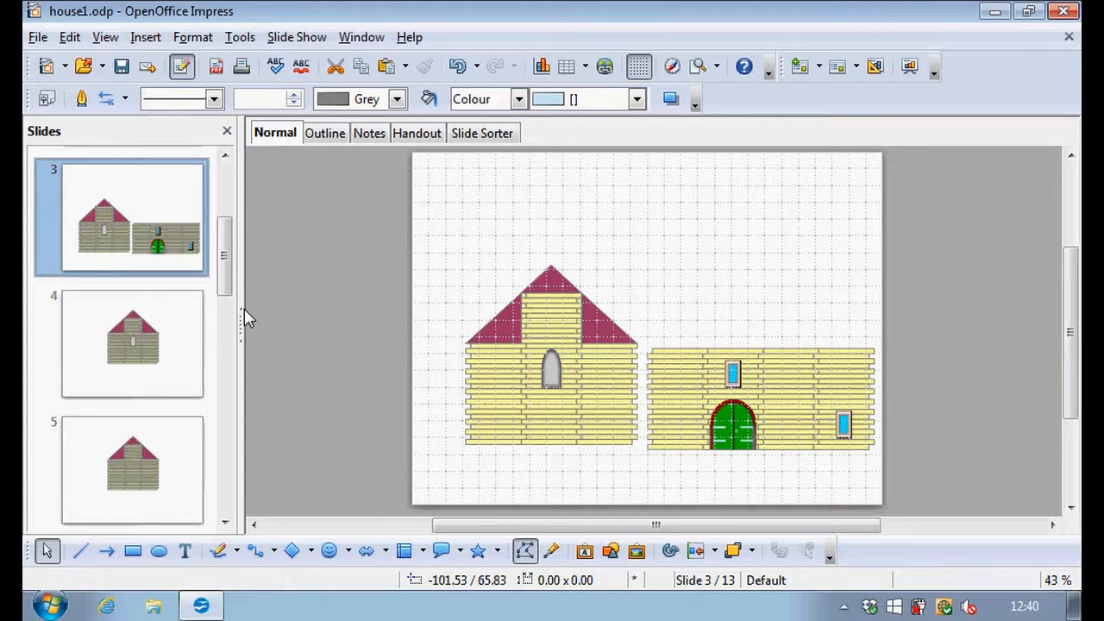
key("ctrl+v")
left_click_drag(649, 292, 966, 350)
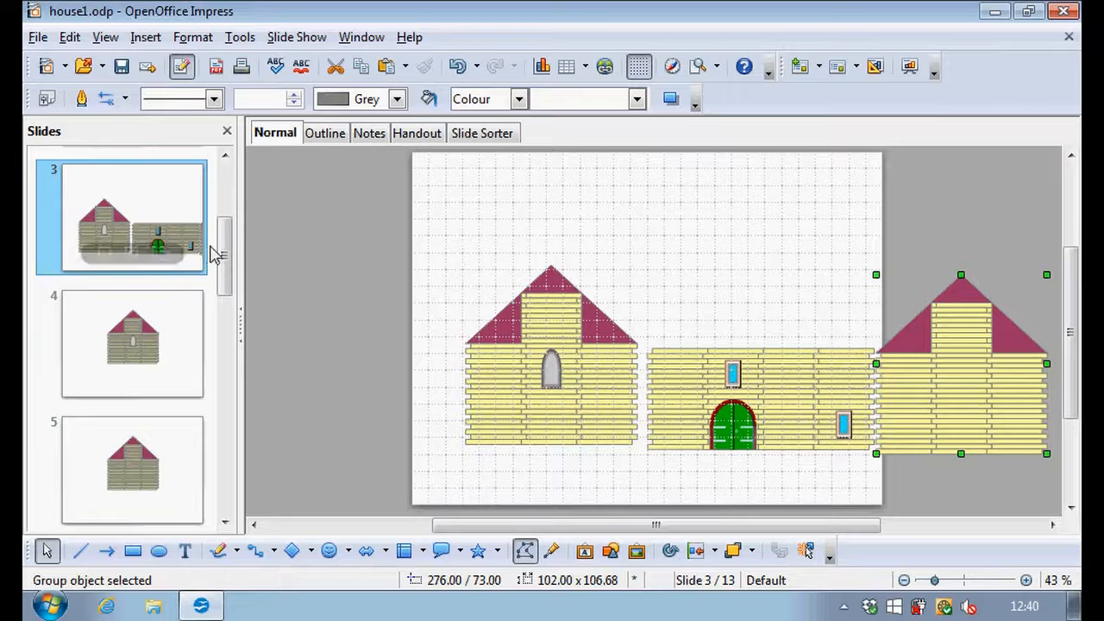
Step: Copy the long wall with only two windows from slide 7 onto slide 3 and move it to about -112 / 115 mm
left_click_drag(222, 256, 228, 319)
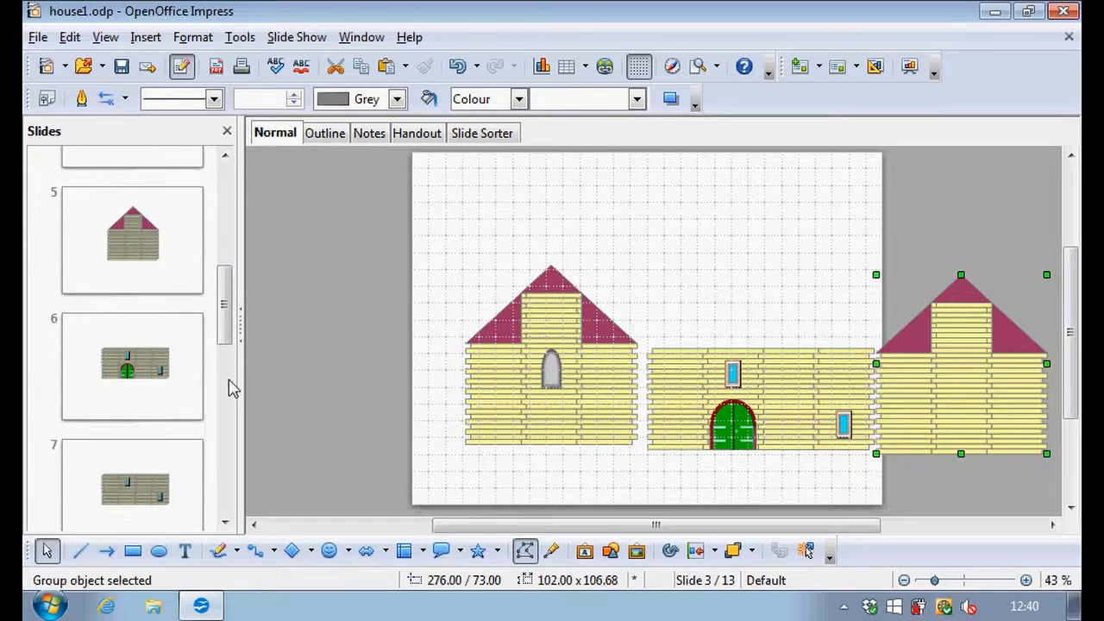
left_click(165, 477)
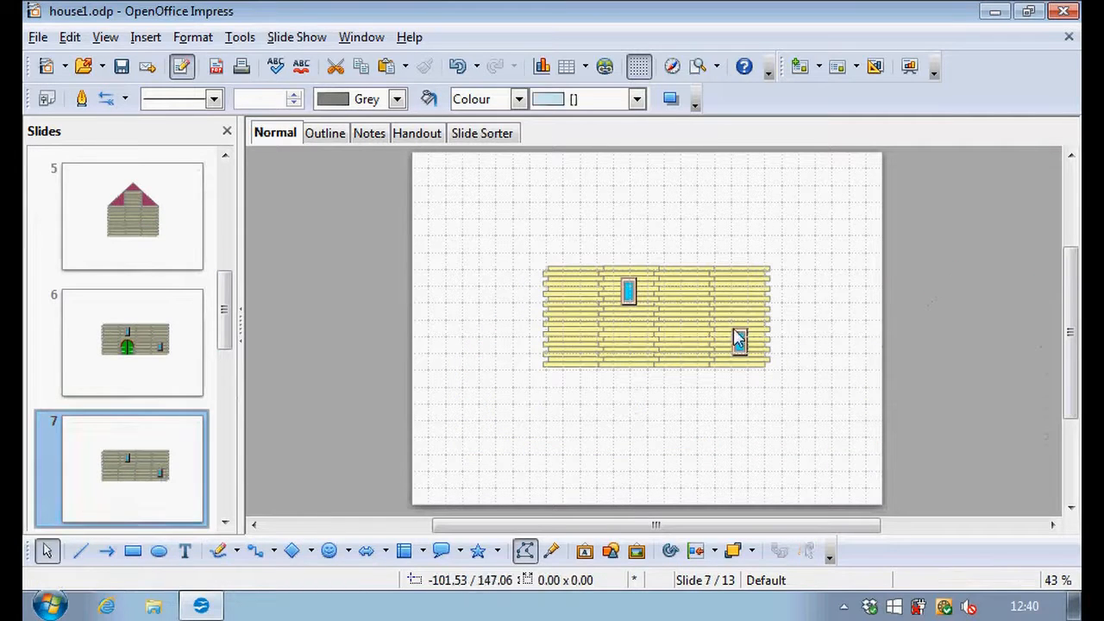
left_click(701, 312)
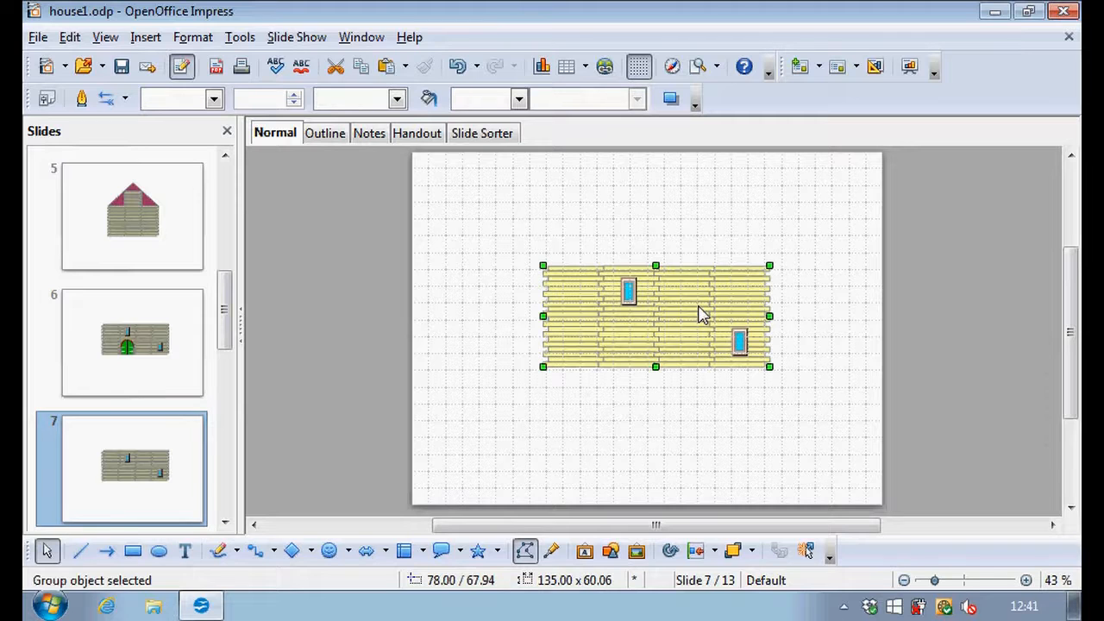
left_click_drag(224, 316, 224, 252)
left_click(184, 290)
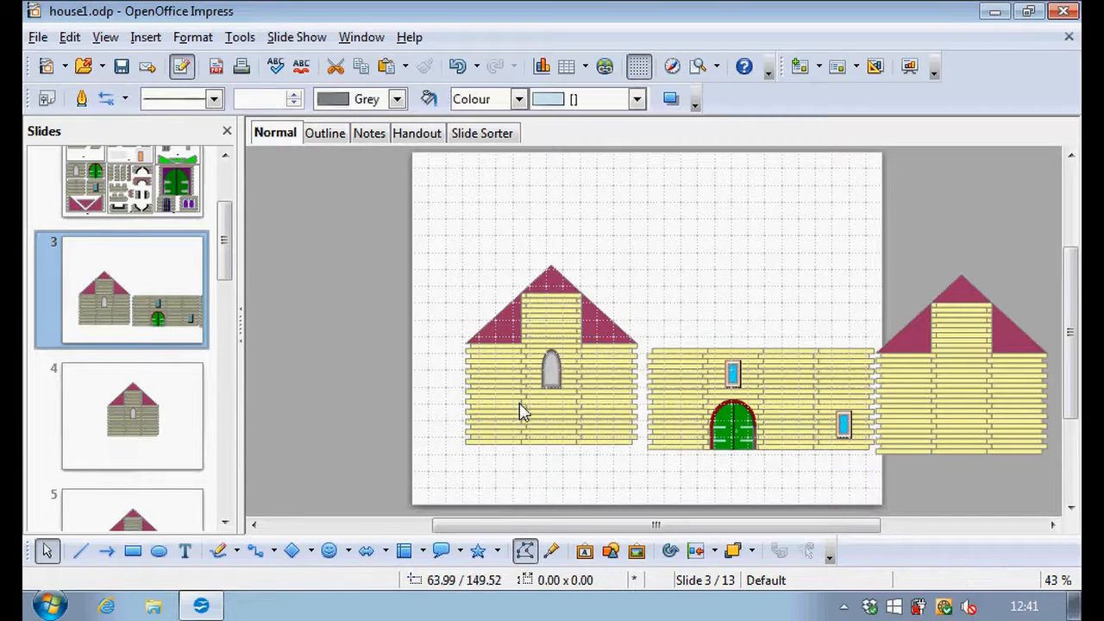
key("ctrl+v")
left_click_drag(700, 309, 382, 387)
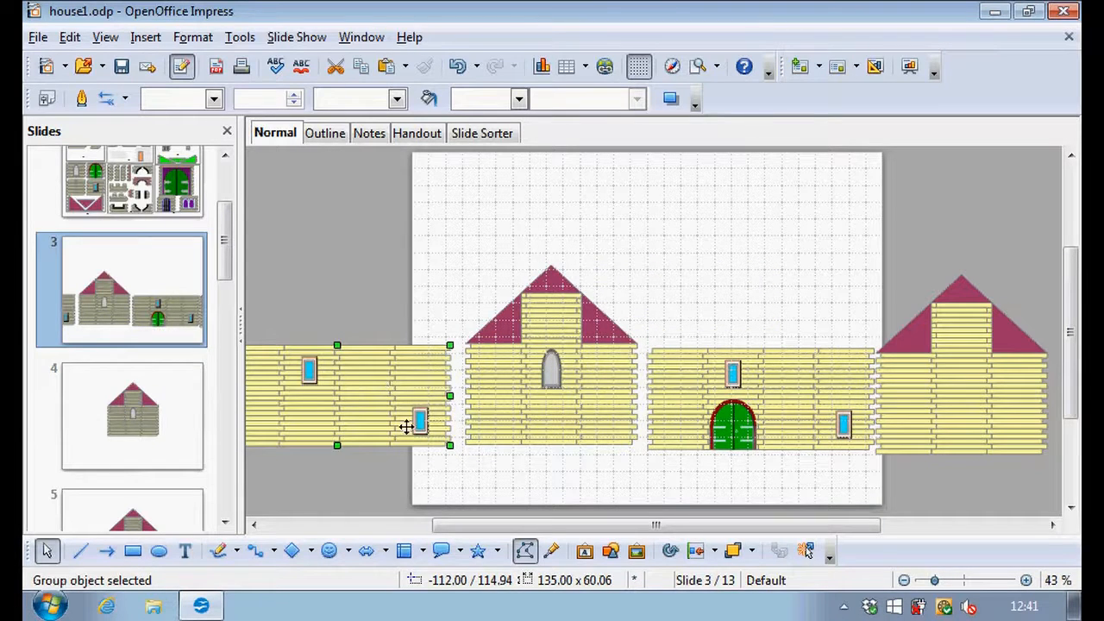
left_click(469, 251)
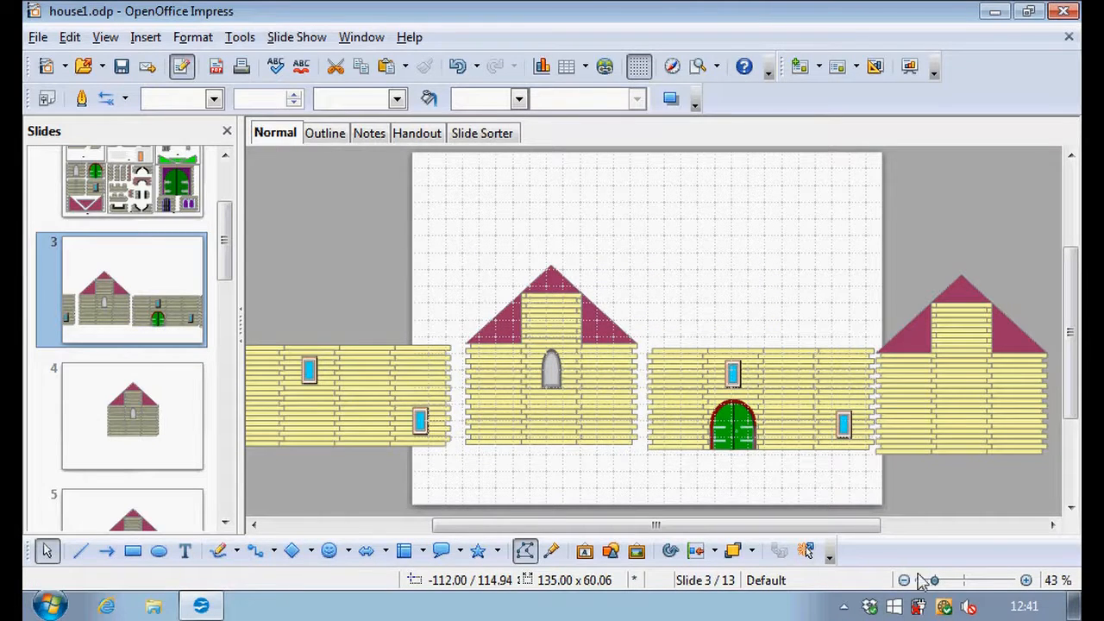
Step: Move the door wall to about 131 / 114 mm so its edge interlocks with the arched-window gabled wall
left_click(1026, 581)
left_click(1026, 581)
left_click(1026, 580)
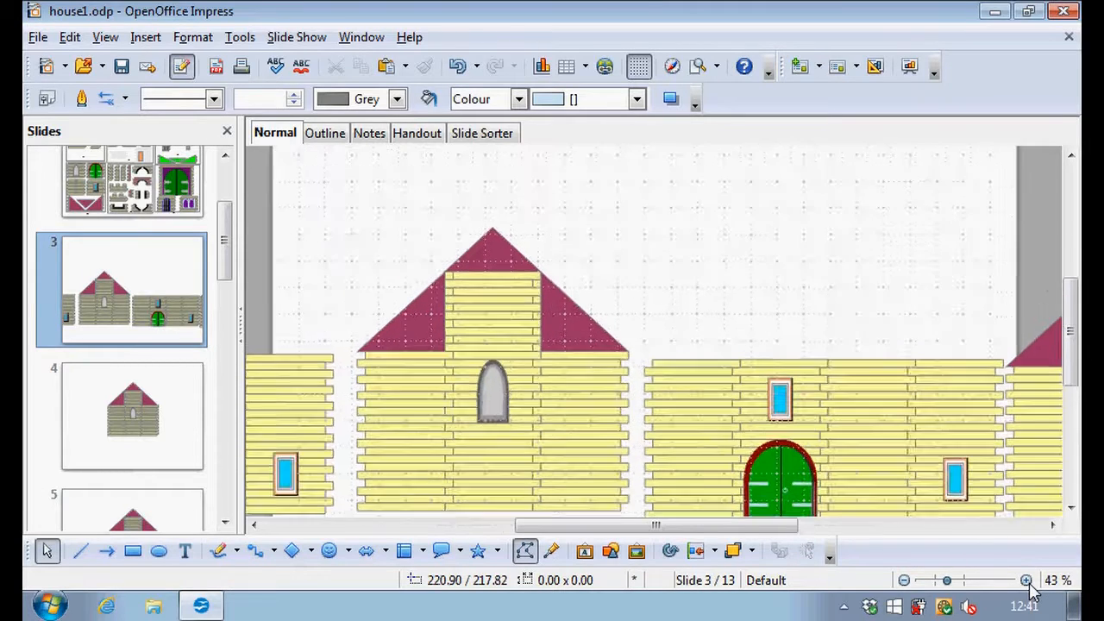
left_click(1027, 580)
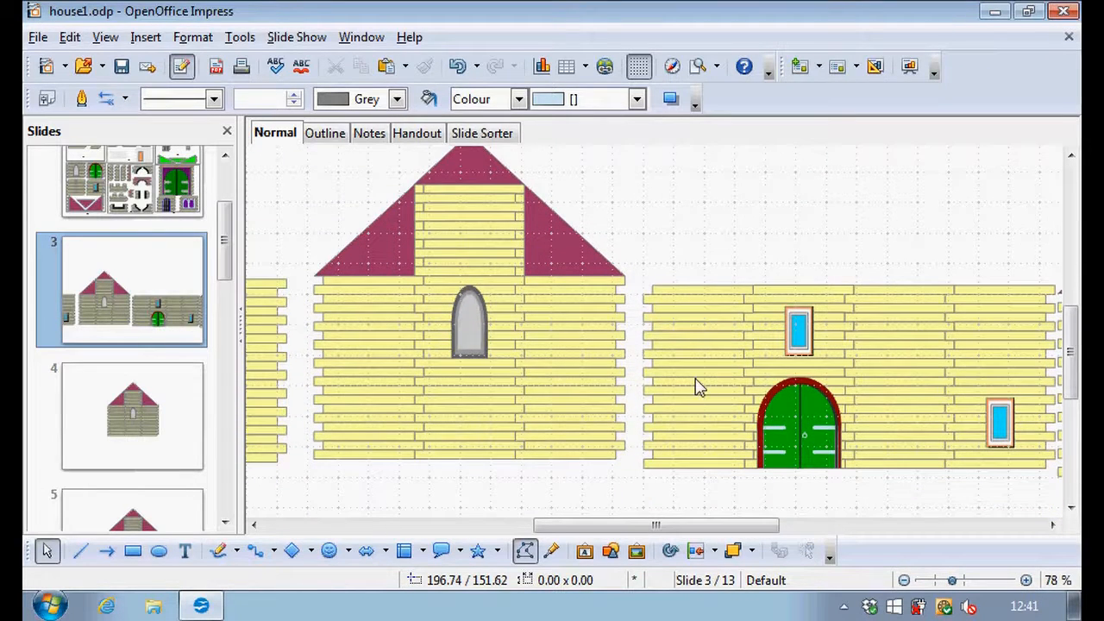
left_click(694, 377)
left_click_drag(686, 385, 663, 386)
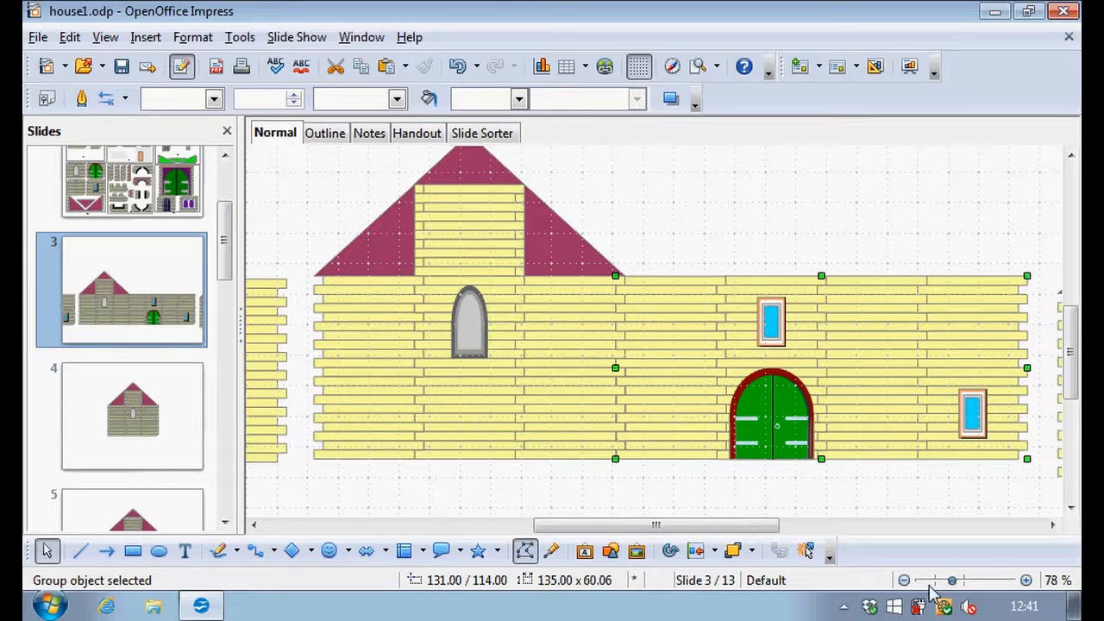
Step: Move the two-window long wall to about -100 / 114 mm so it interlocks with the arched-window gabled wall
left_click(1026, 580)
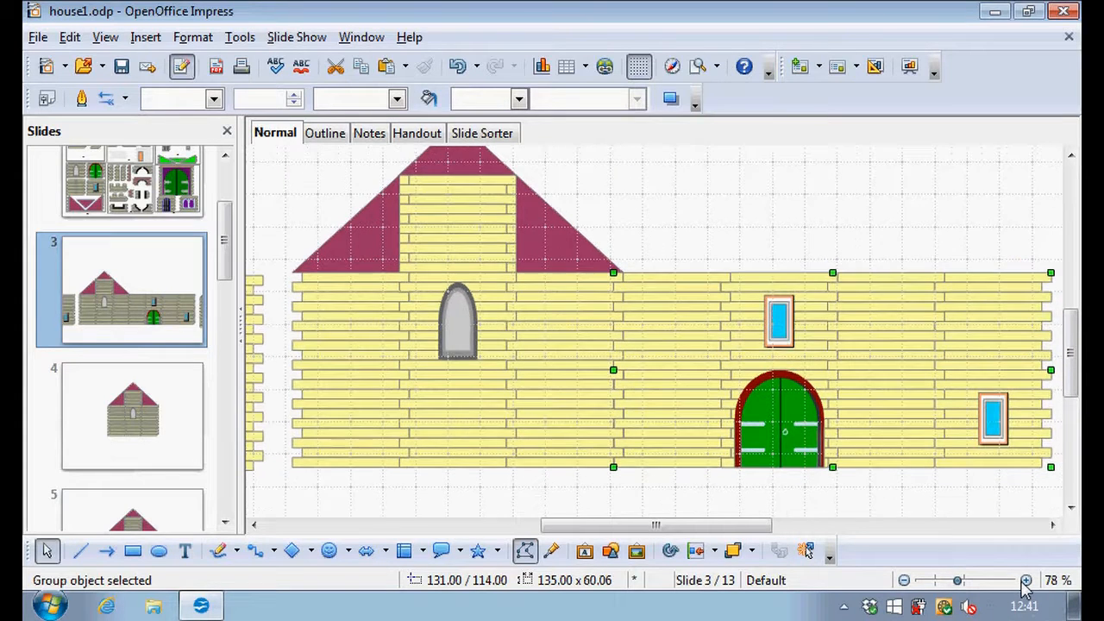
left_click(1025, 580)
left_click(1025, 580)
left_click_drag(723, 526, 639, 526)
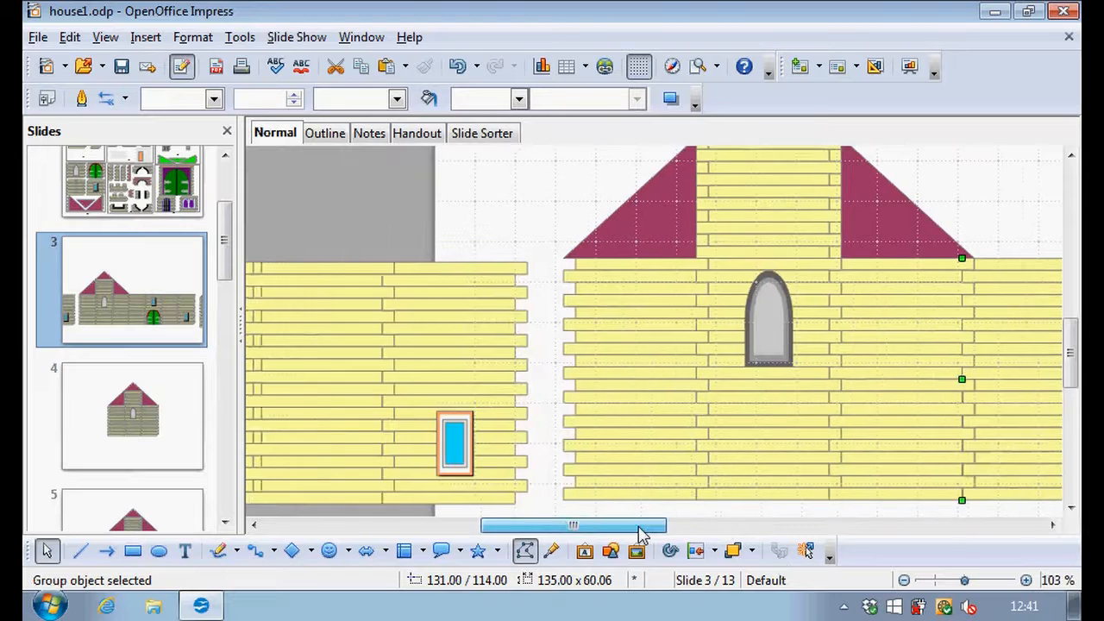
scroll(634, 473, "down", 1)
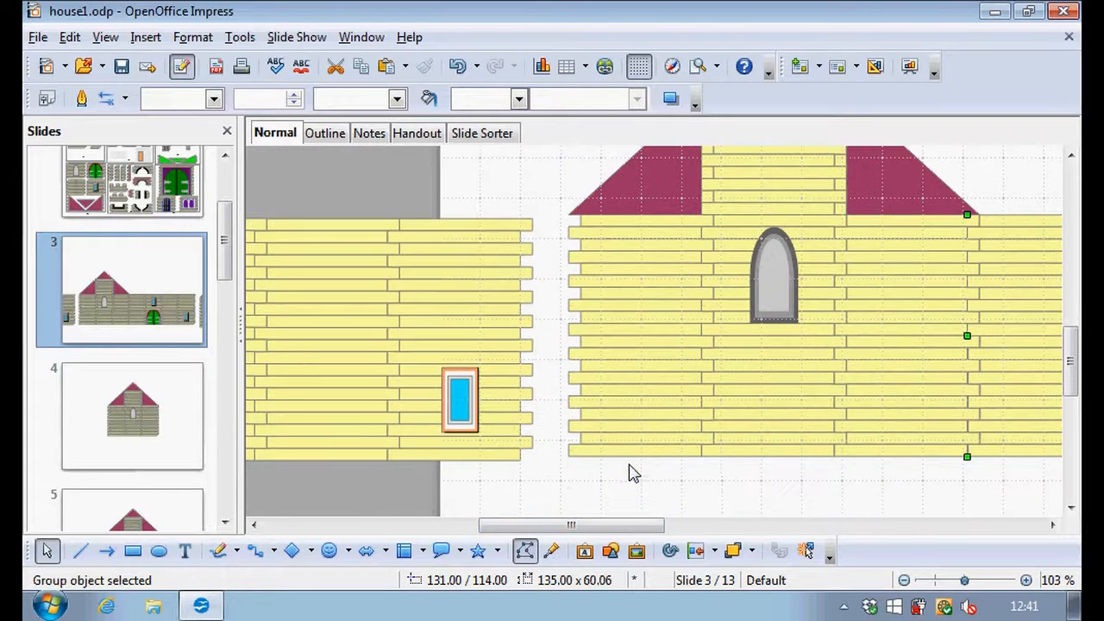
left_click(465, 296)
left_click_drag(515, 446, 569, 451)
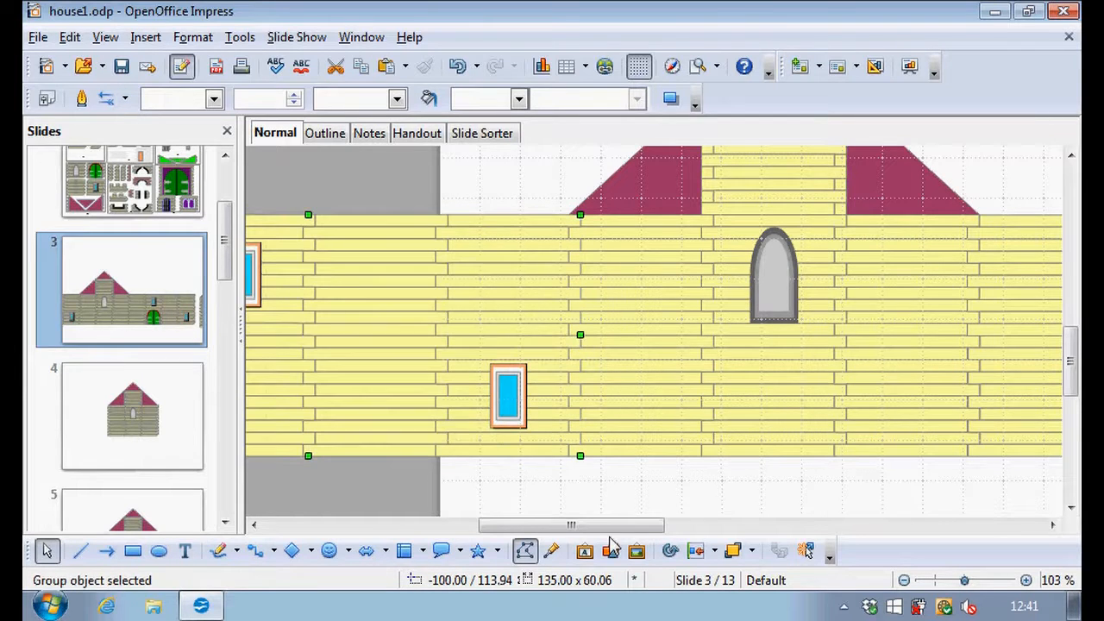
Step: Move the plain gabled wall to about 263 / 67 mm so it interlocks with the free end of the door wall
left_click_drag(623, 525, 816, 524)
left_click(796, 407)
left_click_drag(817, 420, 766, 398)
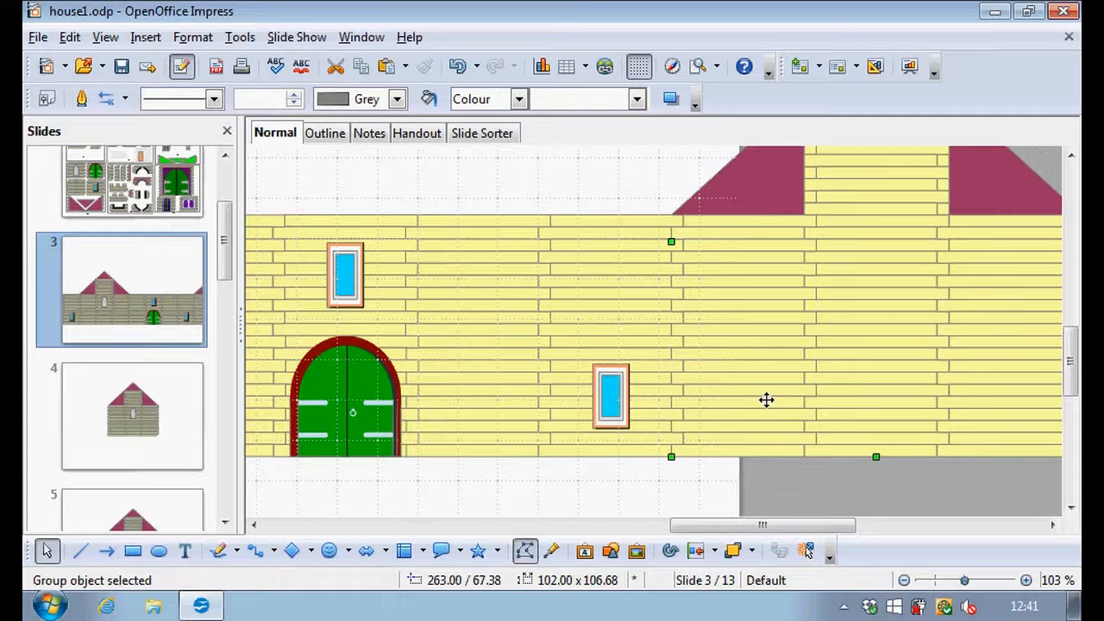
Step: Examine the complete row of four joined walls on slide 3
left_click(904, 581)
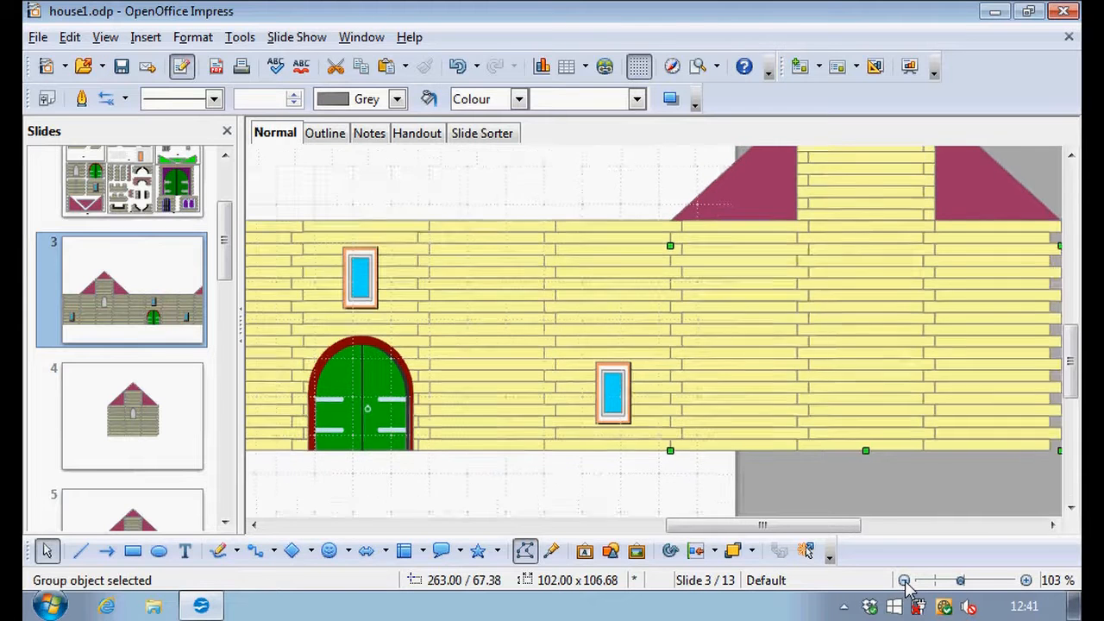
left_click(904, 581)
left_click(904, 580)
left_click(903, 581)
left_click(904, 581)
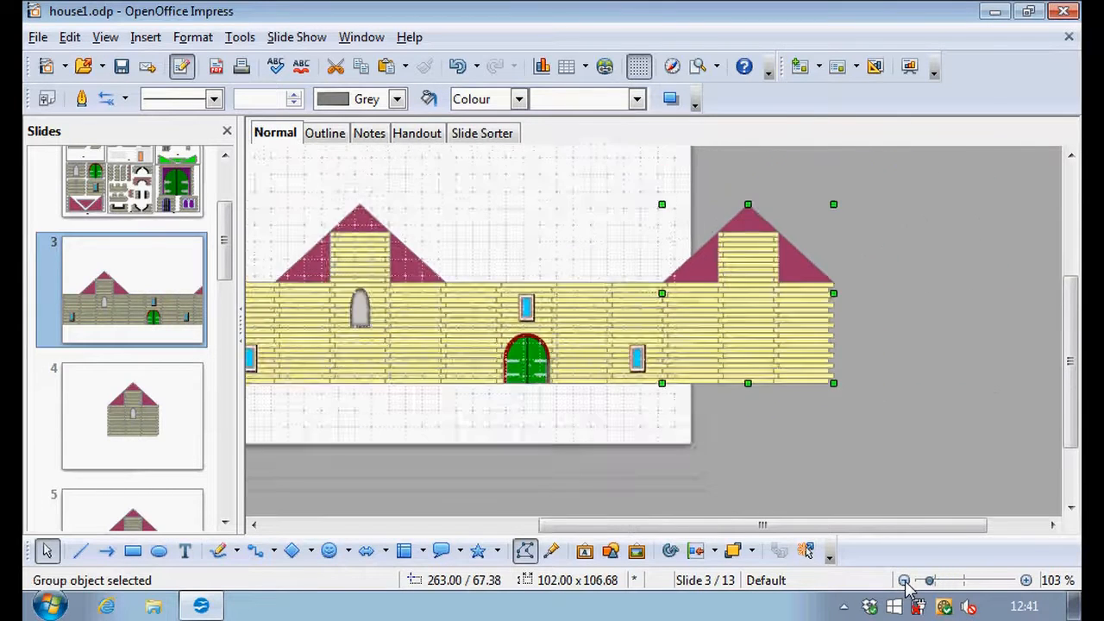
left_click(904, 580)
left_click_drag(887, 527, 808, 535)
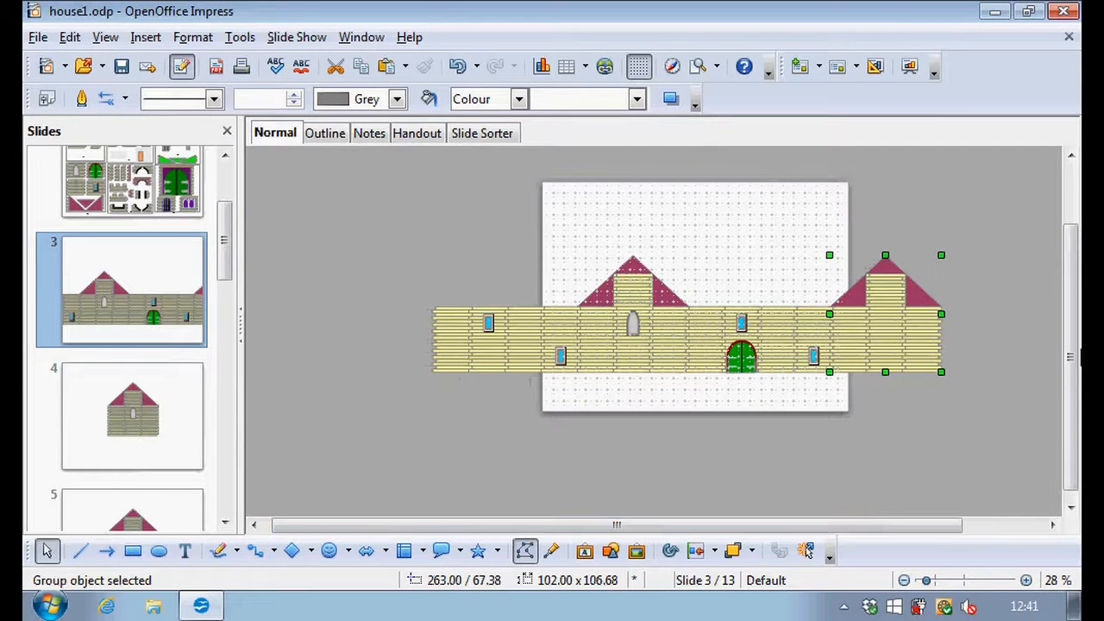
scroll(1077, 288, "up", 1)
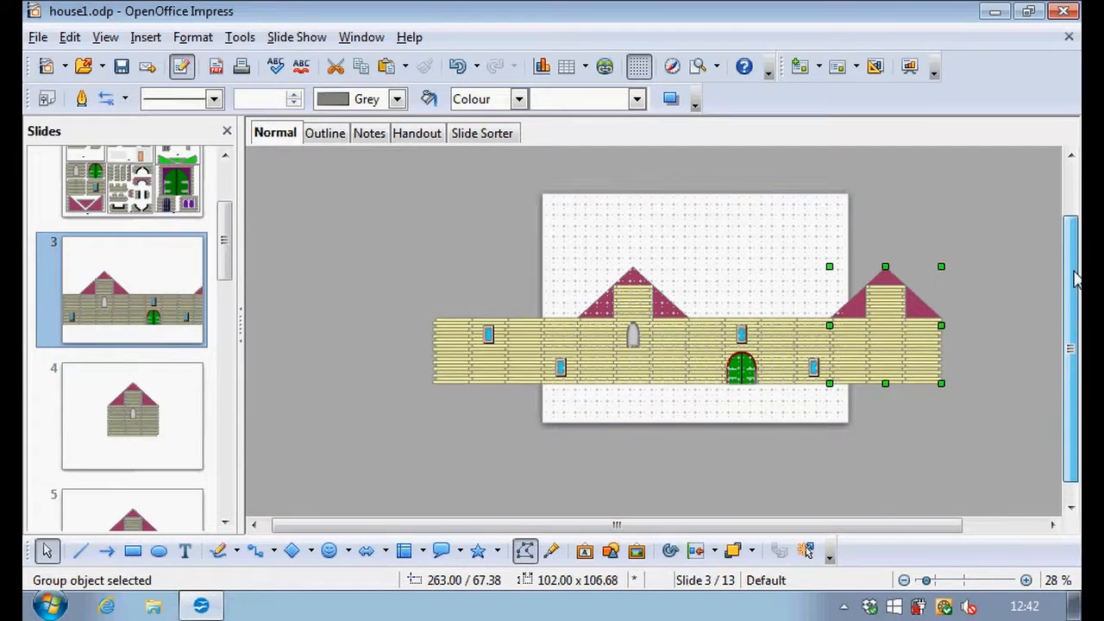
left_click(1000, 315)
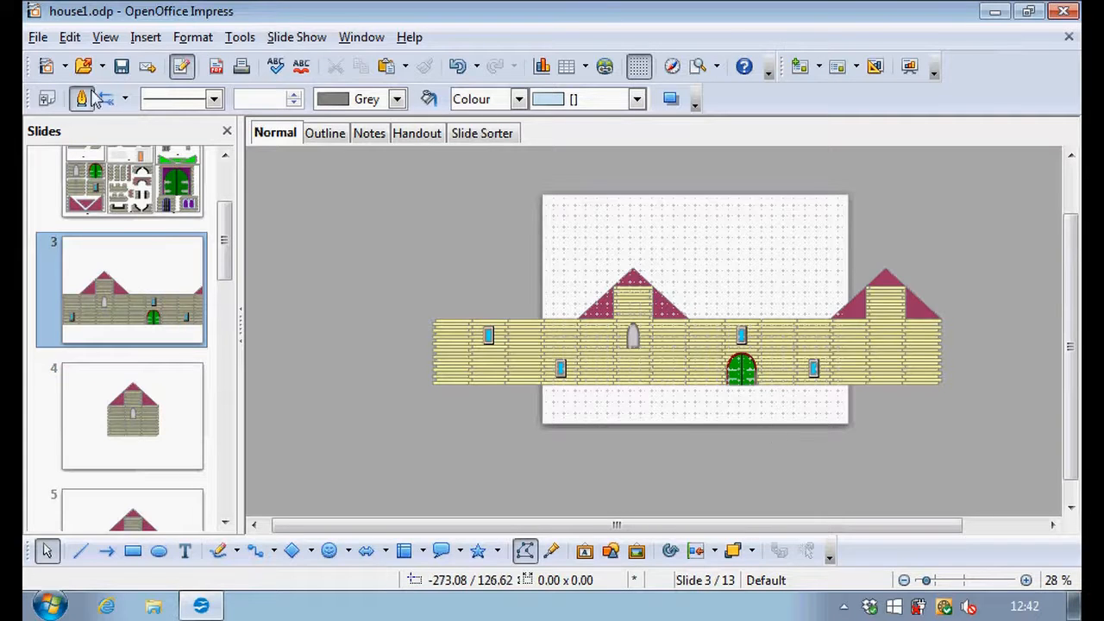
Step: Save the presentation in Slide Sorter view, and delete the building-parts slides 1 and 2
left_click(481, 133)
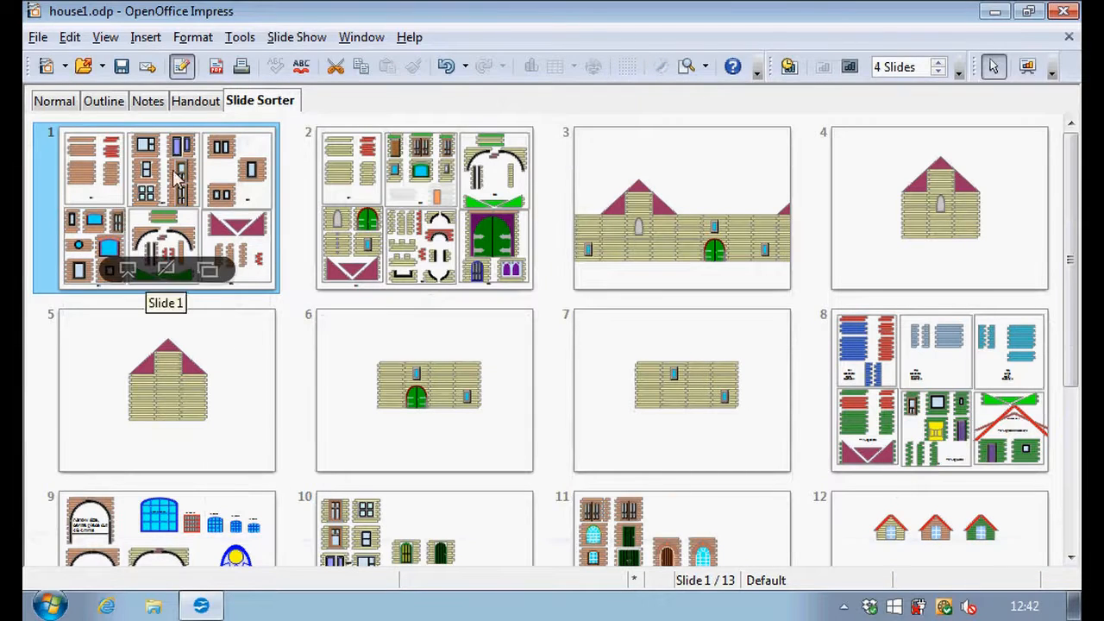
left_click(121, 69)
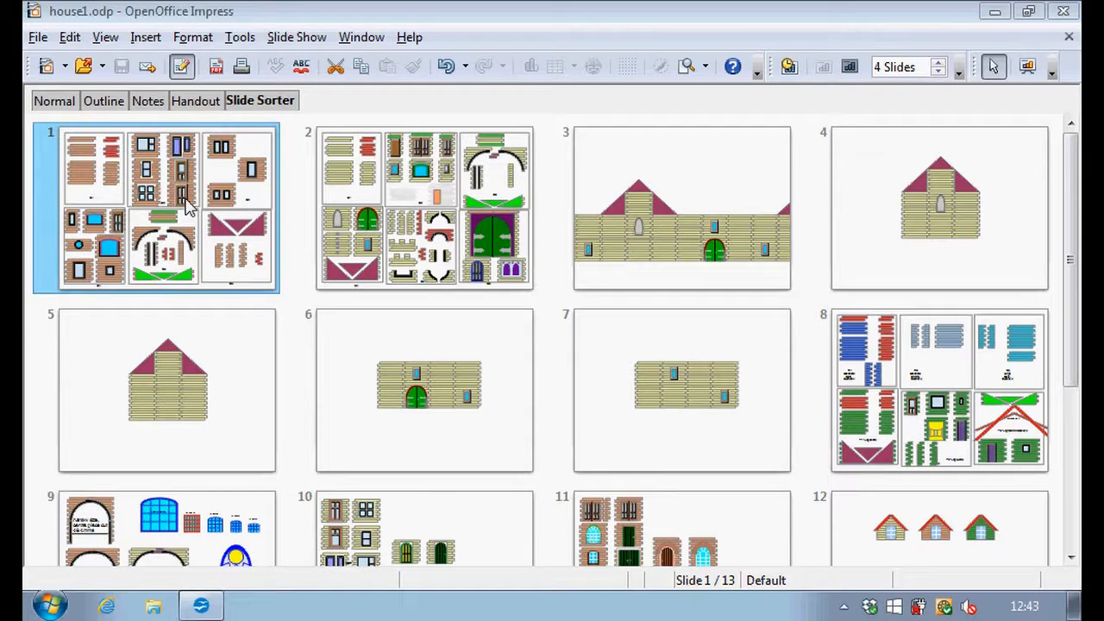
left_click(384, 216, "ctrl")
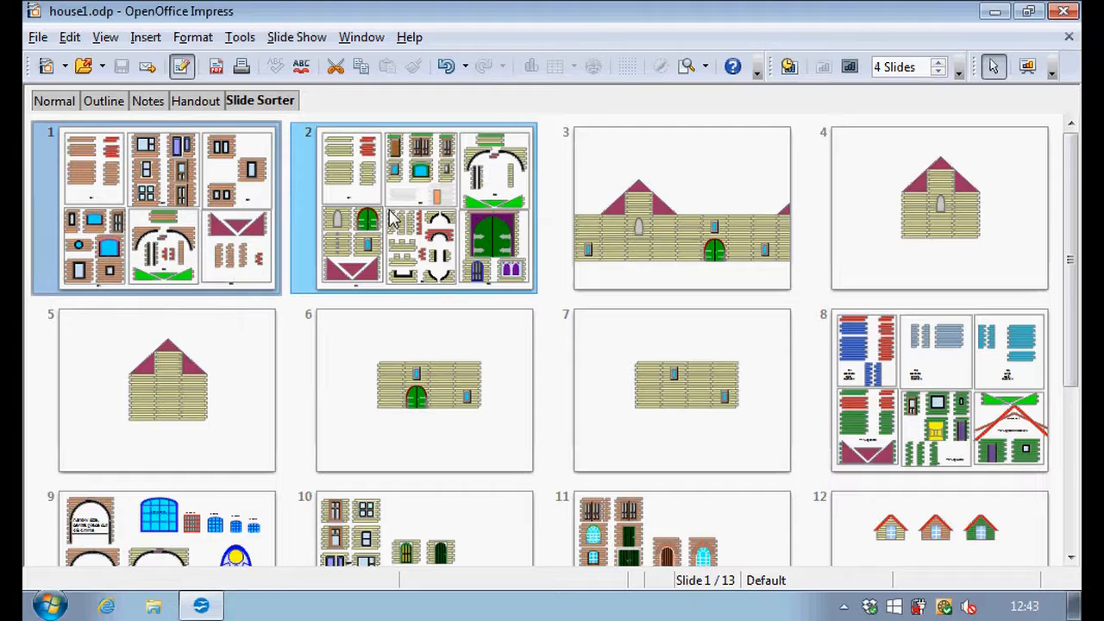
mouse_move(390, 220)
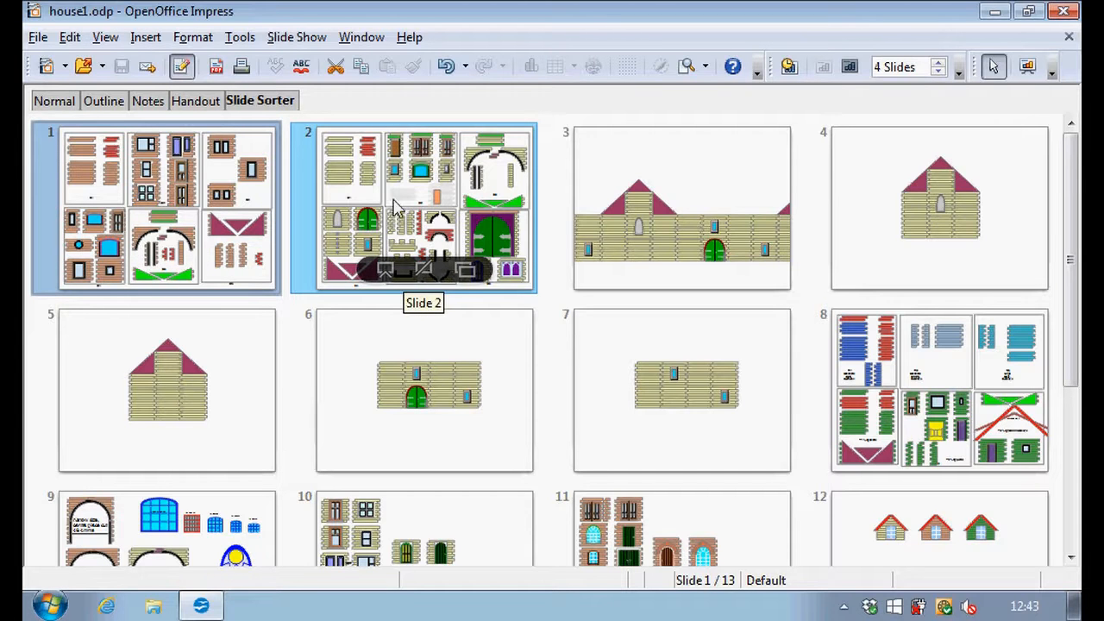
key("Delete")
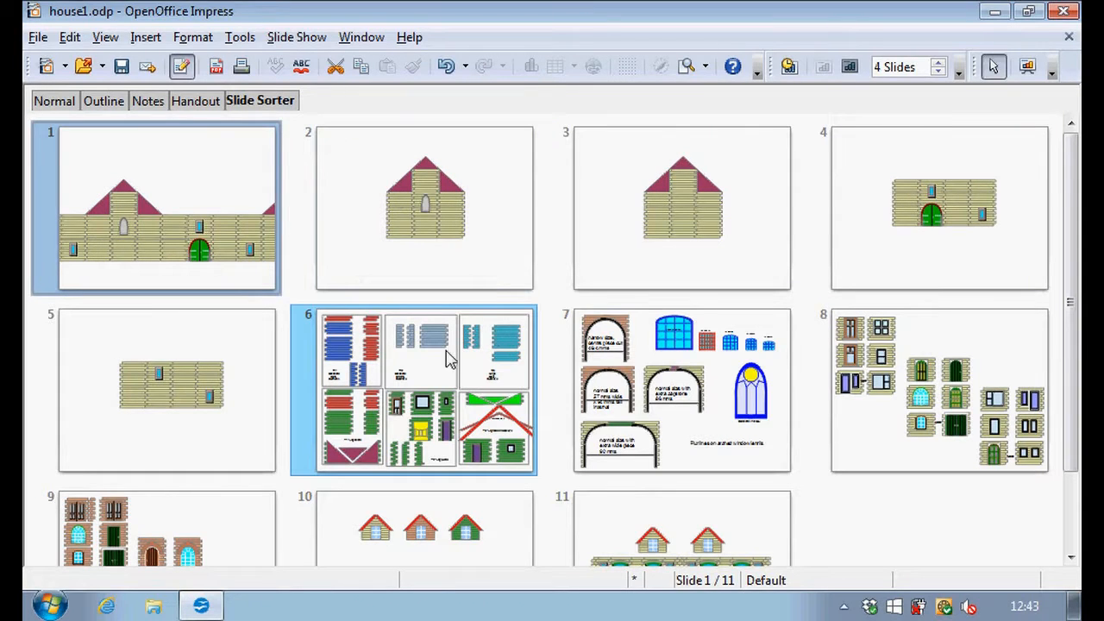
Step: Delete the remaining parts and example slides 6 to 11 and save the presentation
left_click(447, 356)
left_click(618, 532, "shift")
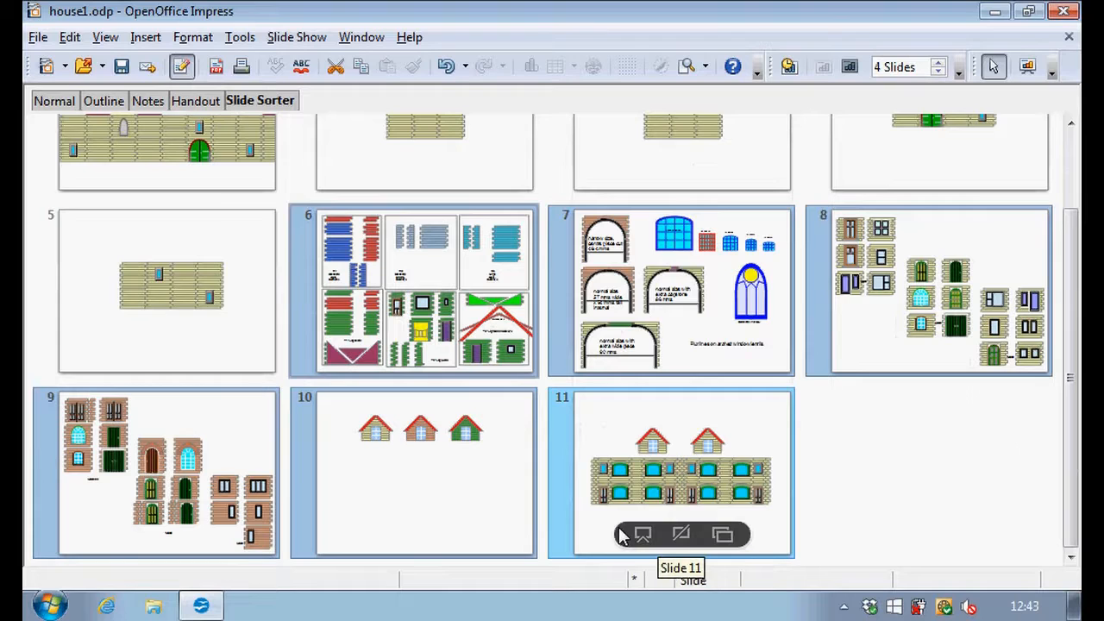
key("Delete")
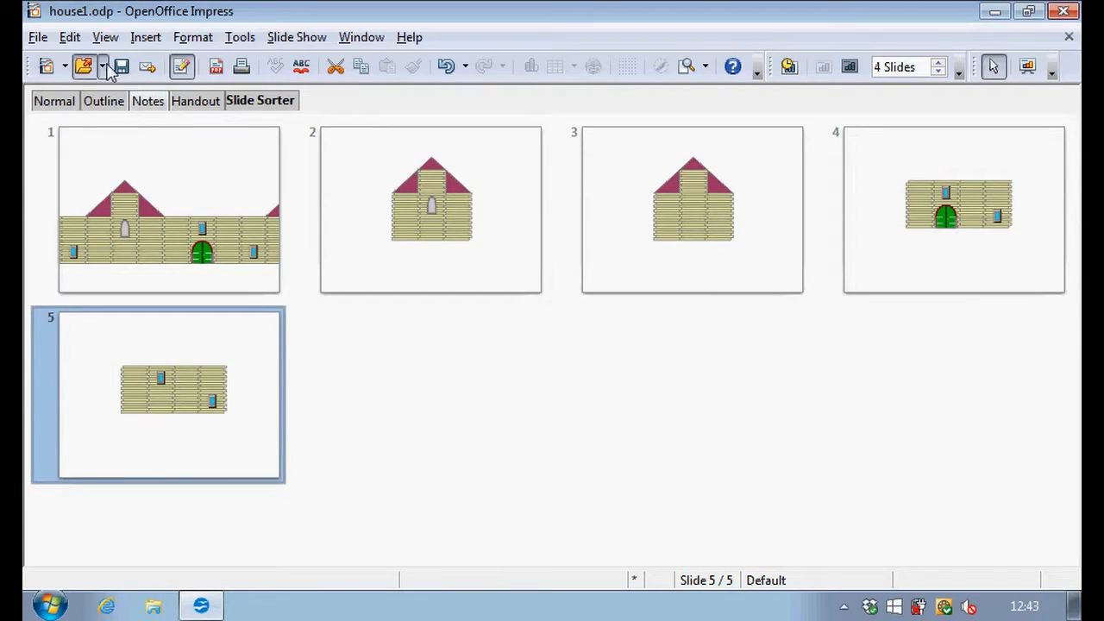
left_click(122, 67)
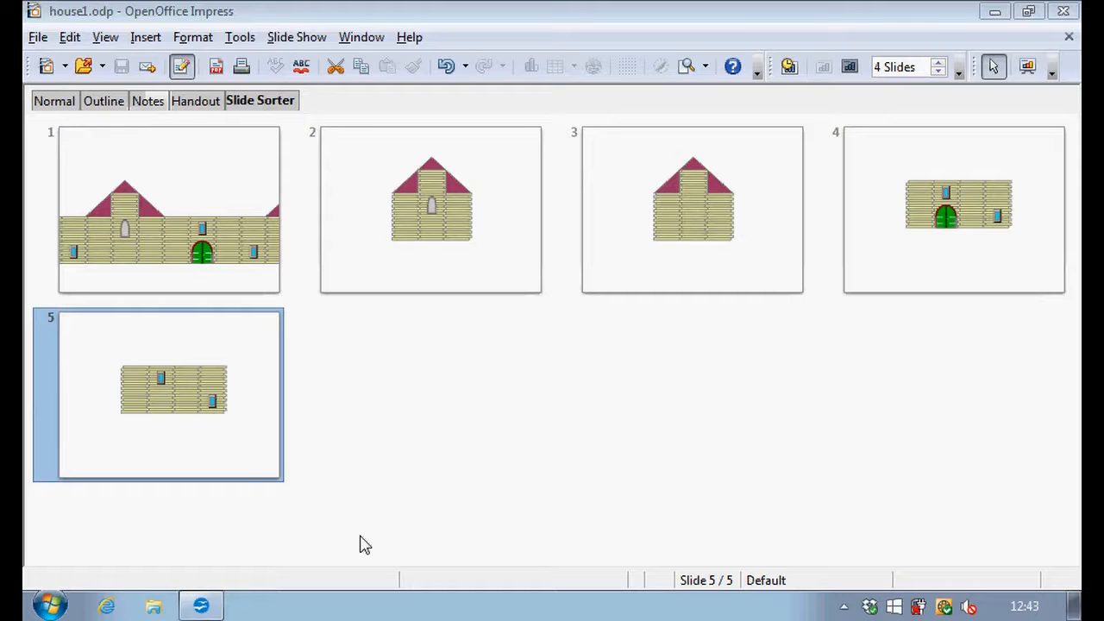
Step: Open slide 1 with the joined walls in Normal view so that the whole row fits on screen
left_click(197, 180)
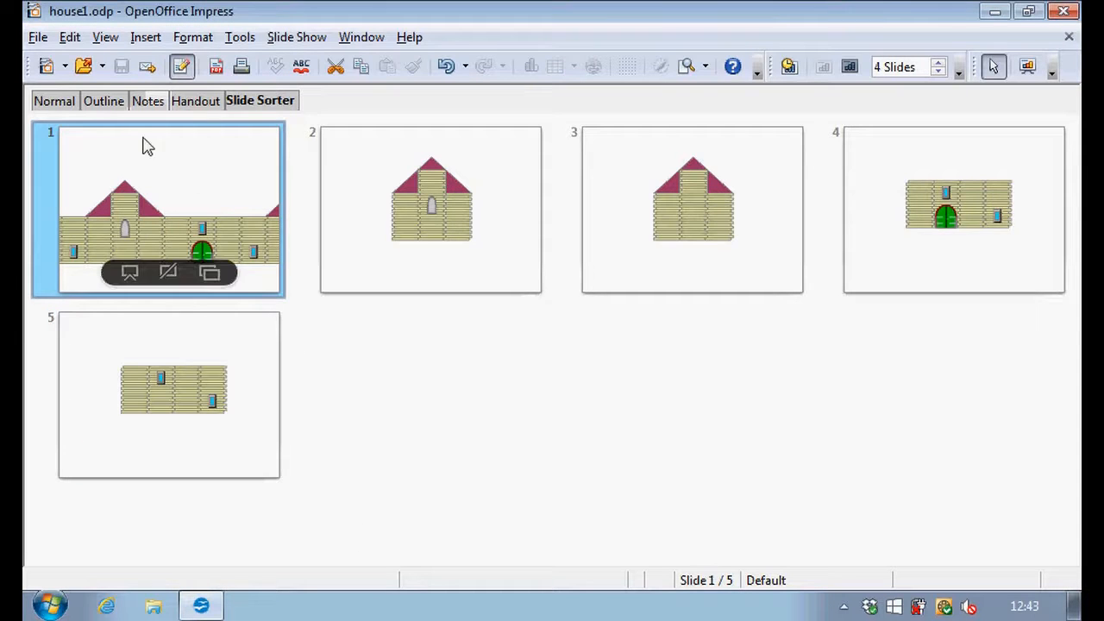
left_click(54, 102)
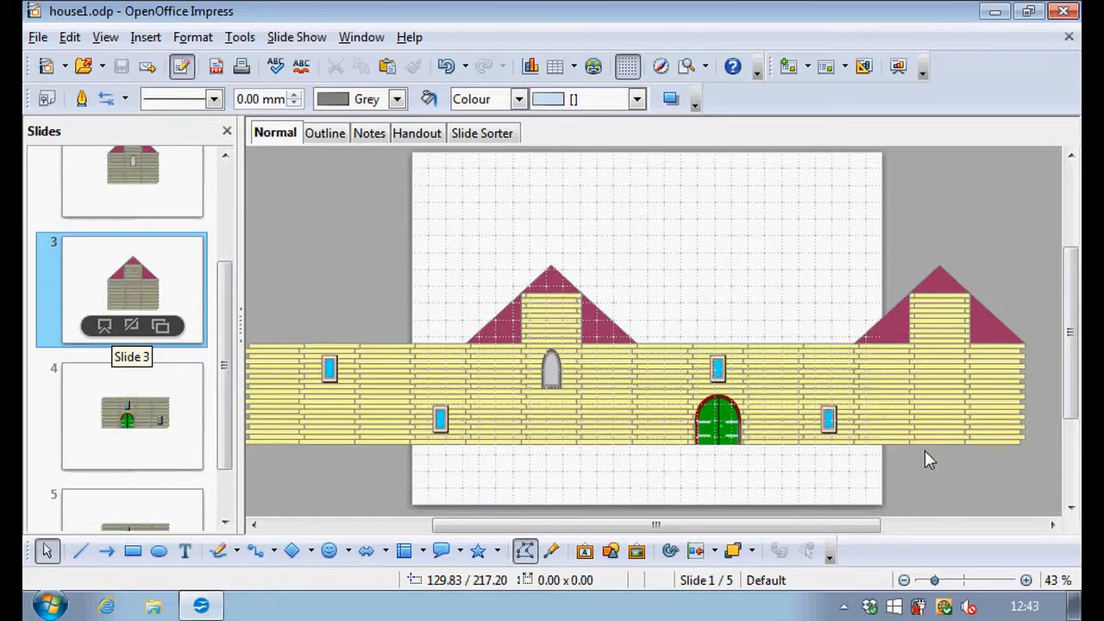
left_click(904, 579)
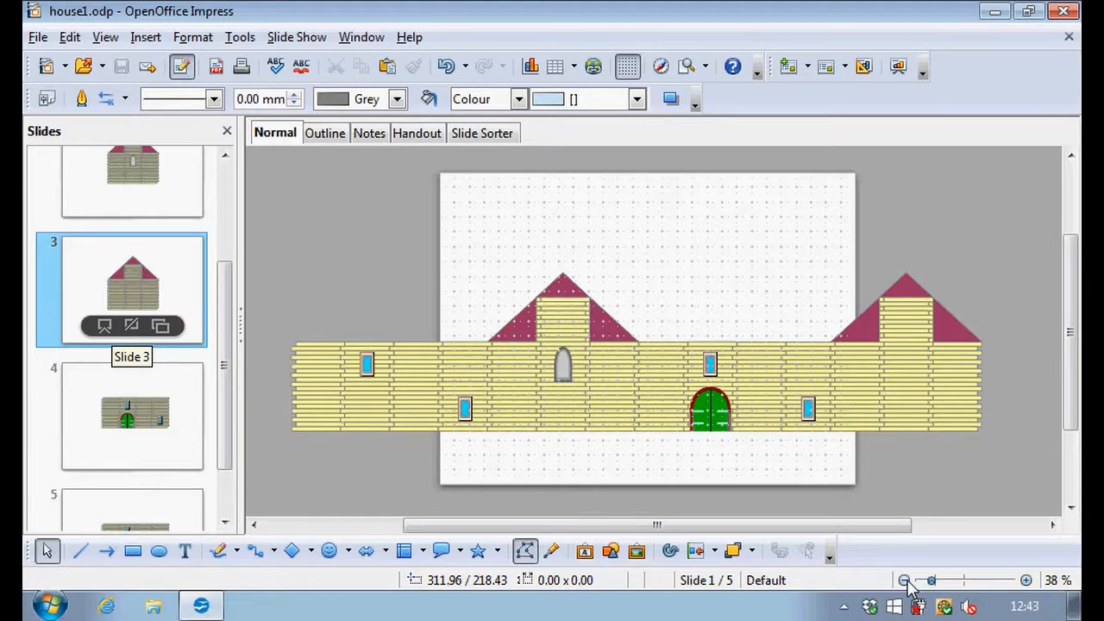